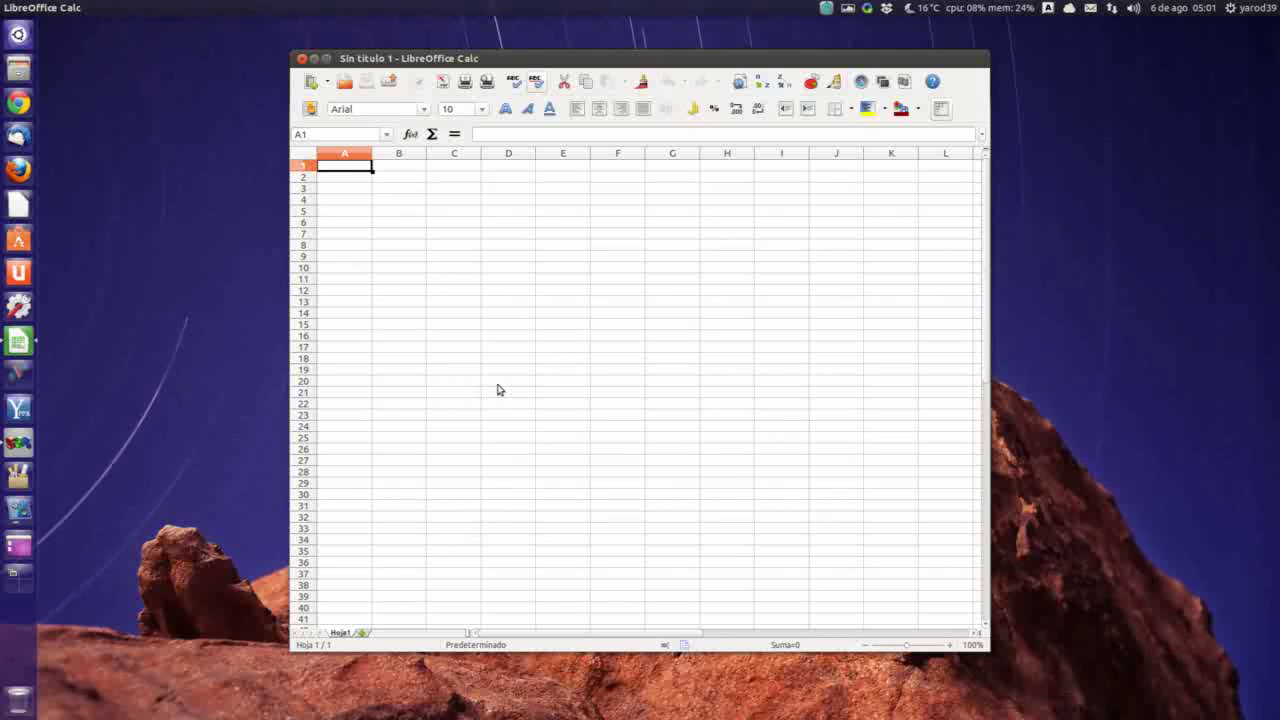
Enter the heading SUELDO in cell C9 and centre it horizontally.
left_click(452, 260)
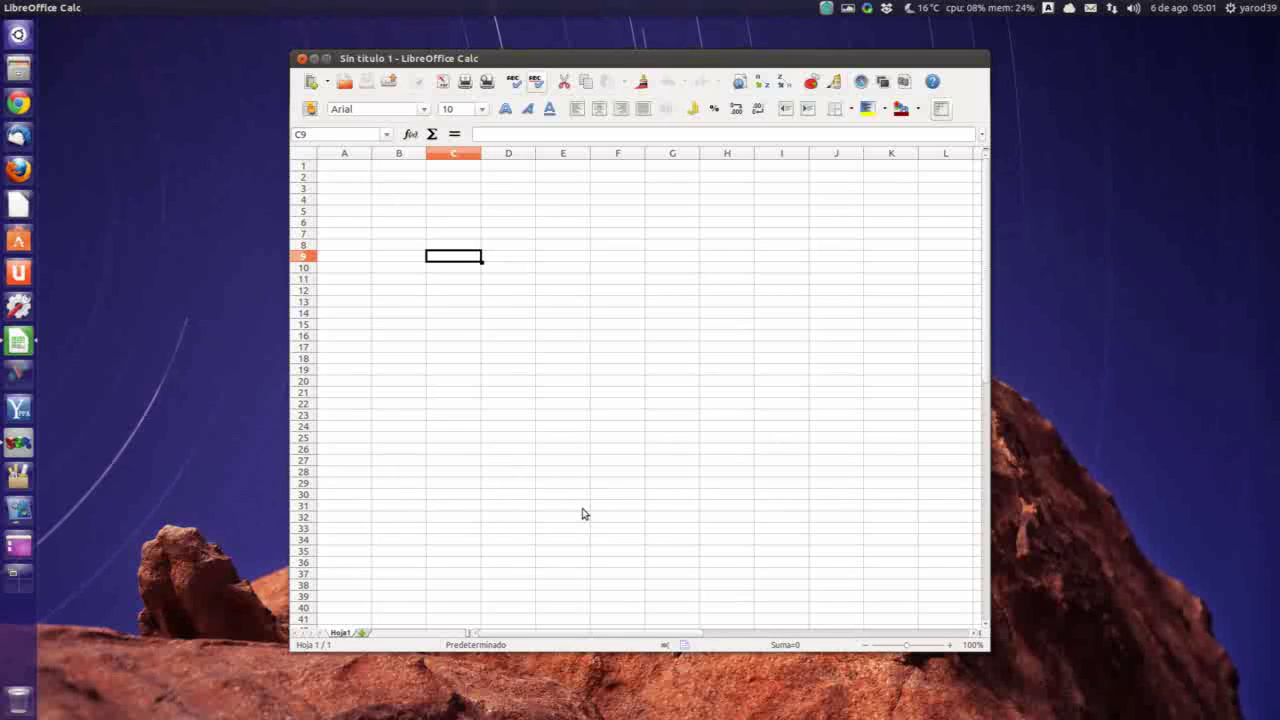
key("Caps_Lock")
type("SUELDO")
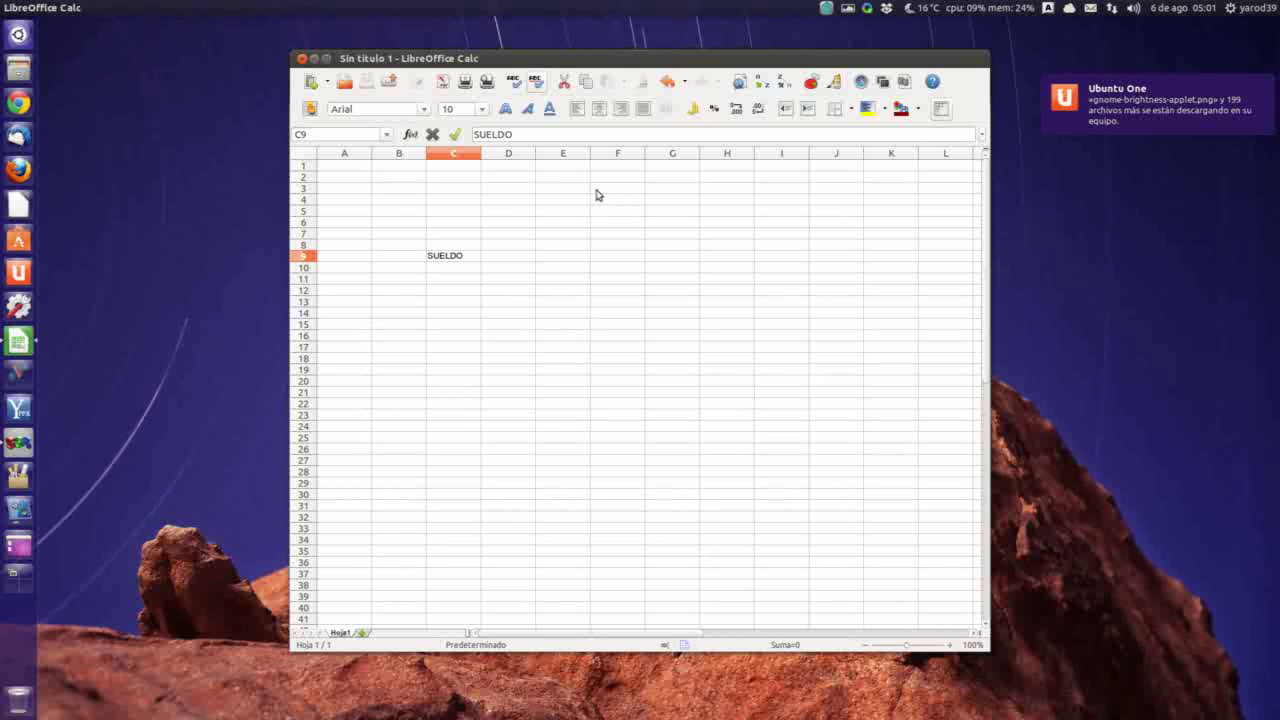
left_click(601, 111)
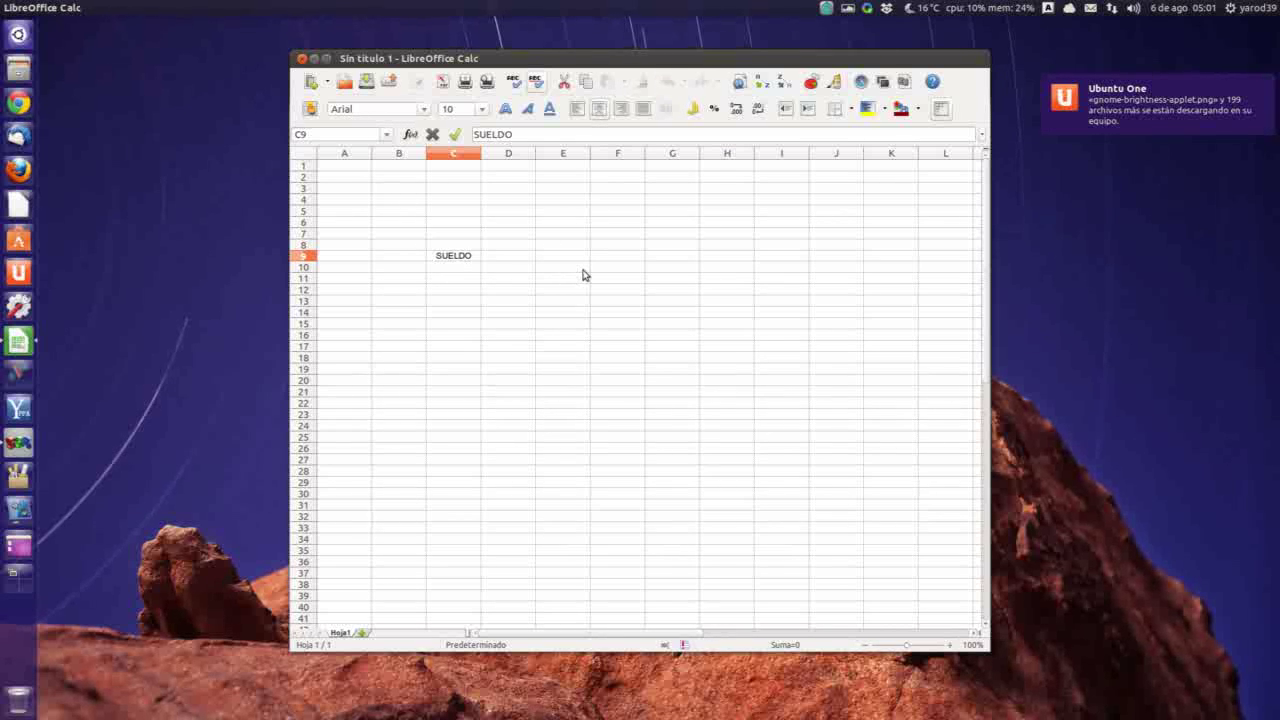
List the months ENERO, FEBRERO, MARZO, ABRIL, MAYO and JUNIO down column B in cells B10 to B15.
left_click(402, 270)
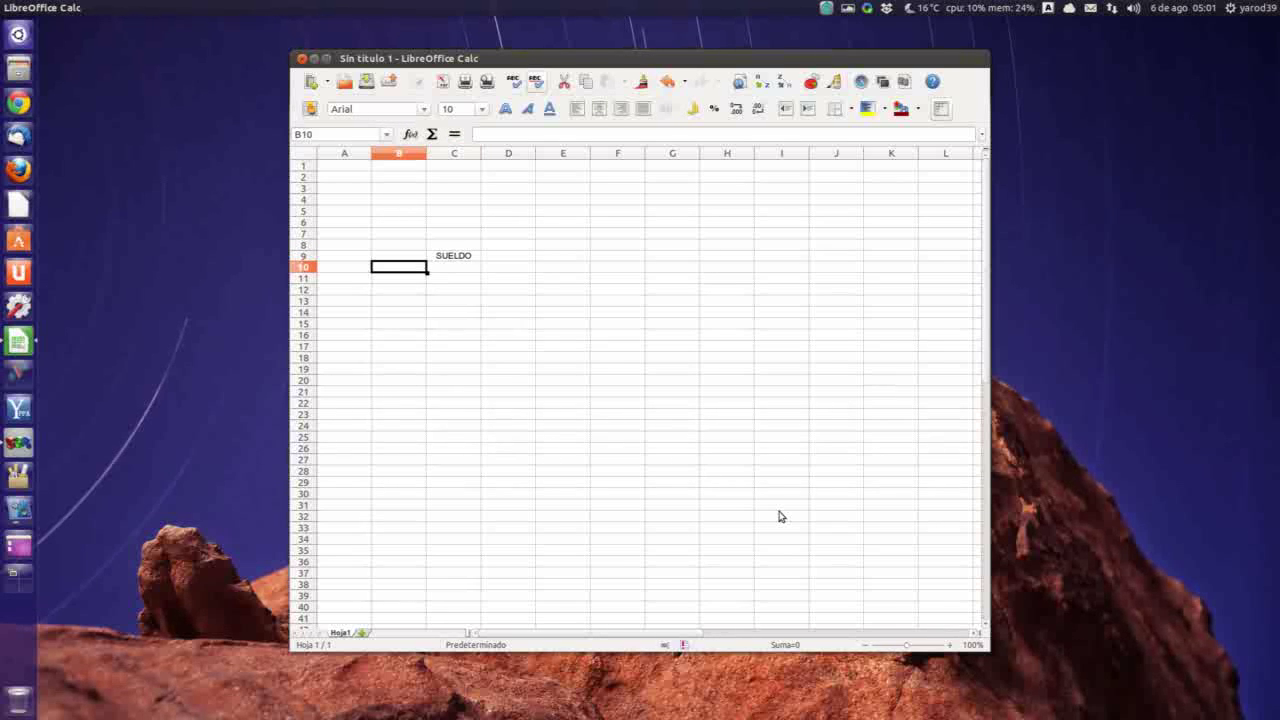
type("ENERO")
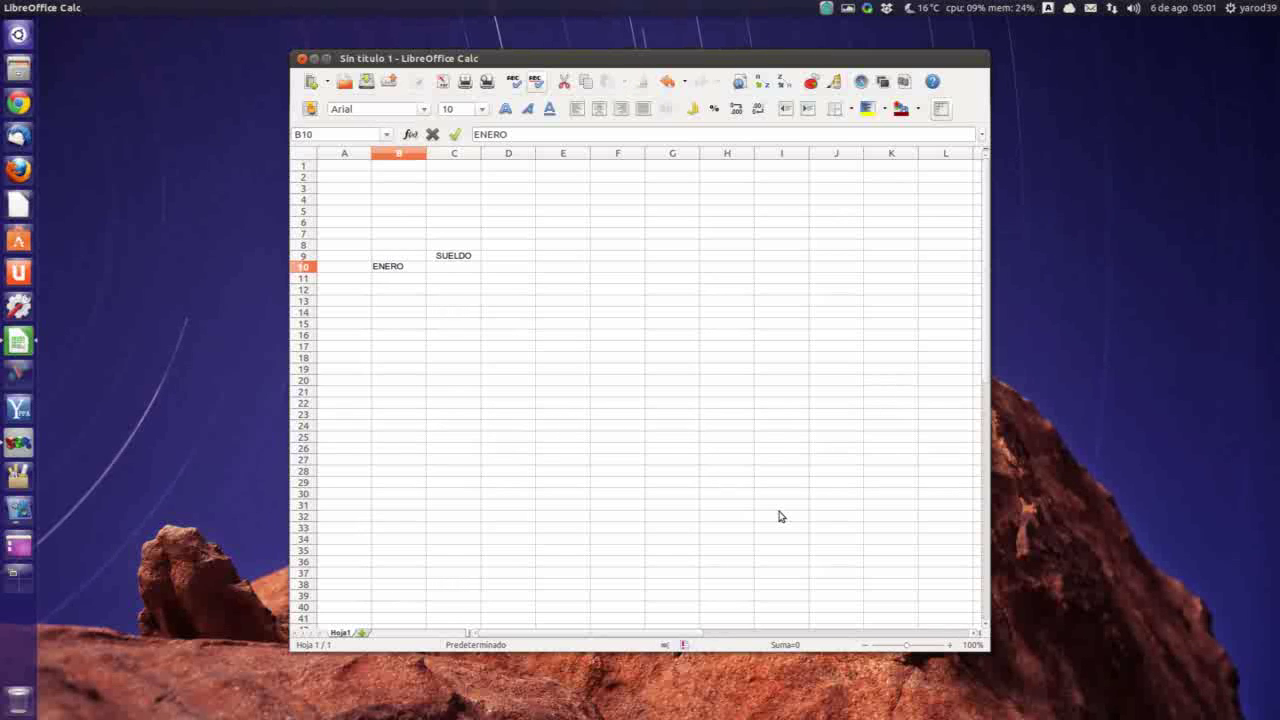
key("Return")
type("FEBRERO")
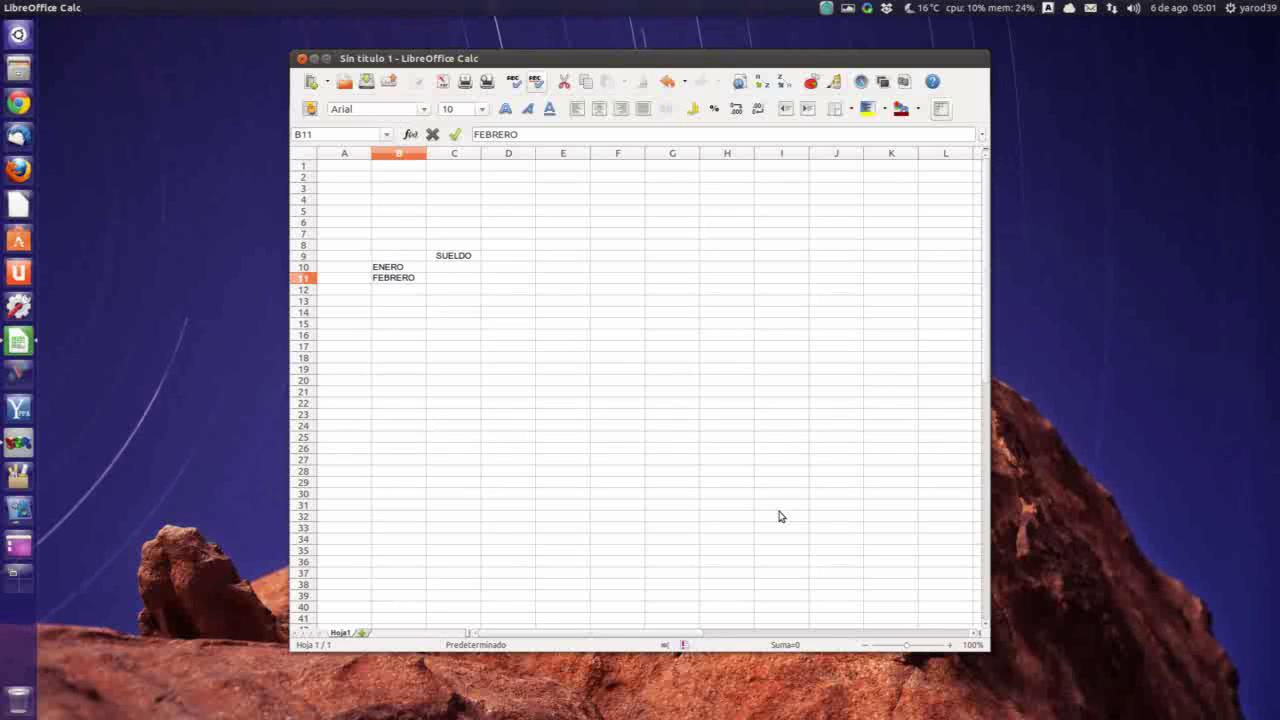
key("Return")
type("MARZO")
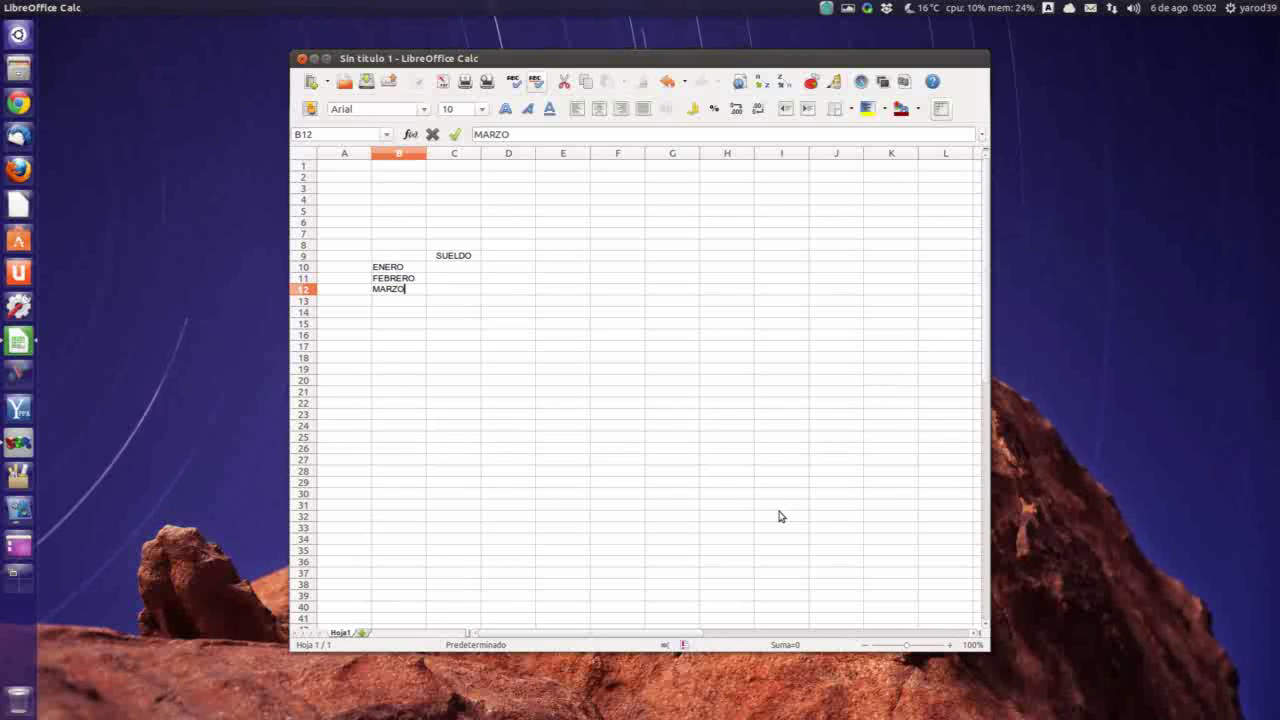
key("Return")
type("ABRIL")
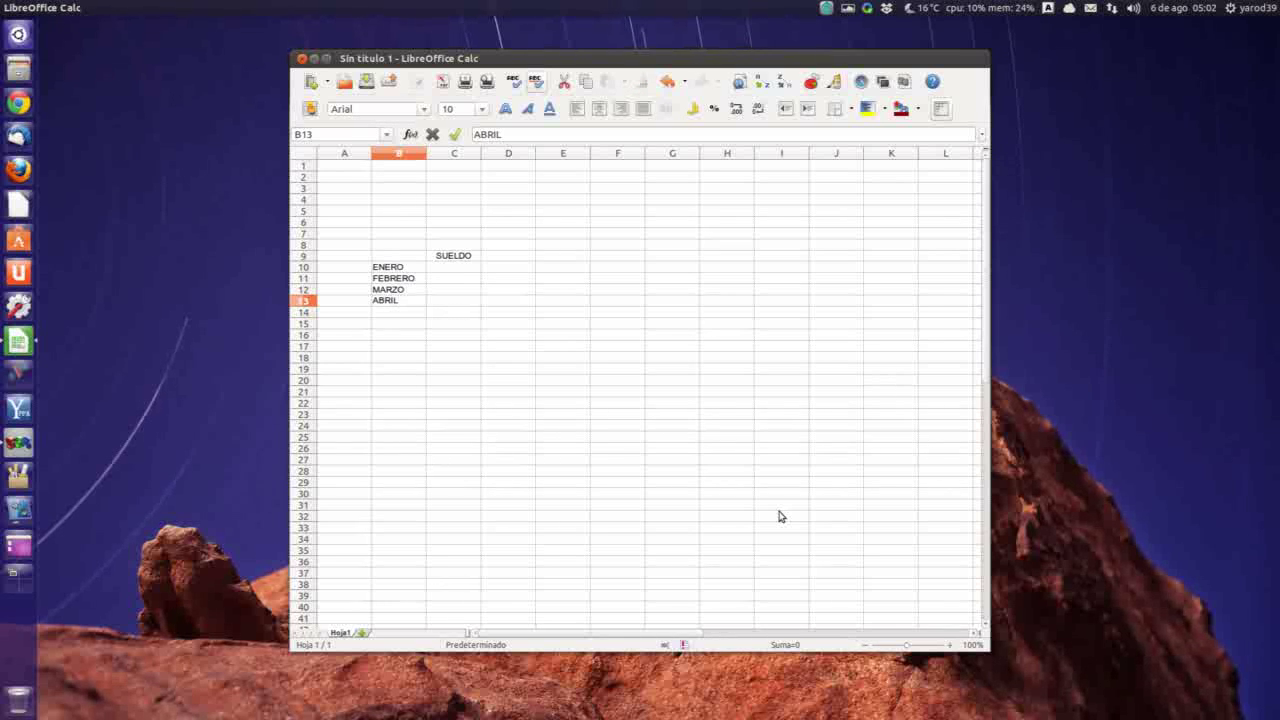
key("Return")
type("MAYO")
key("Return")
type("JUNIO")
key("Return")
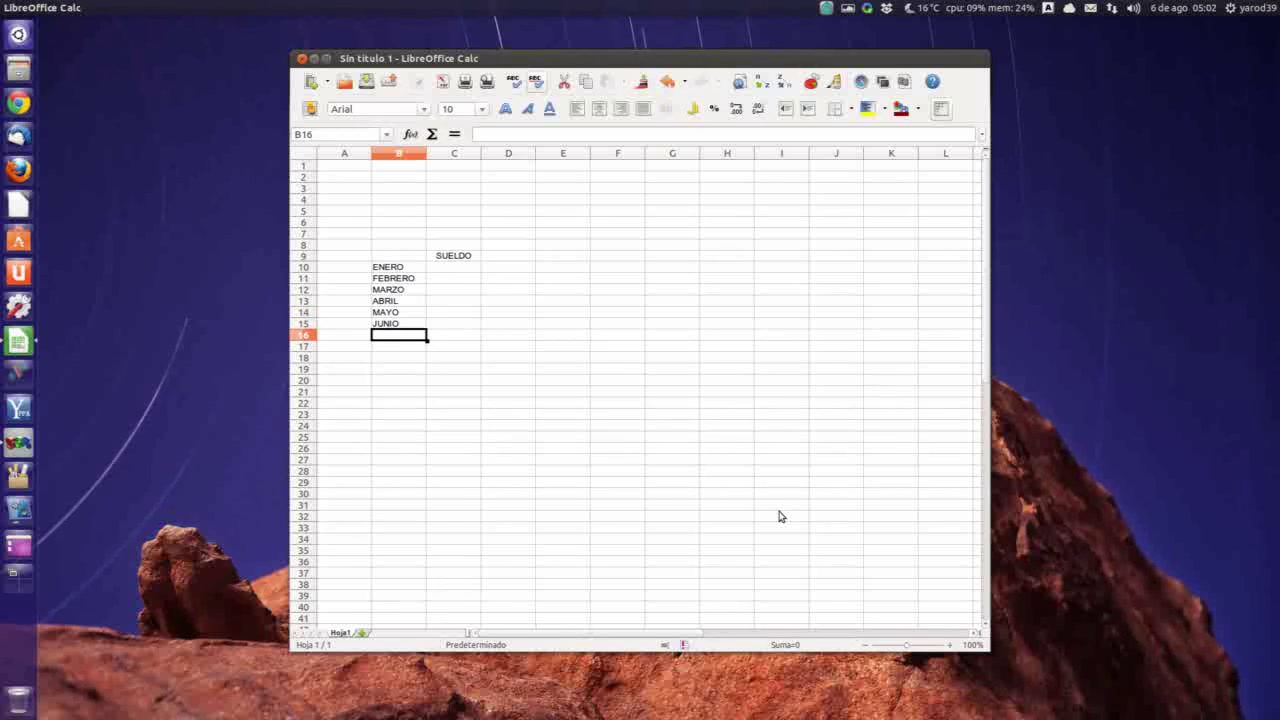
Continue the month list in cells B16 to B21 with JULIO, AGOSTO, SEPTIEMBRE, OCTUBRE, NOVIEMBRE and DICIEMBRE.
type("JULIO")
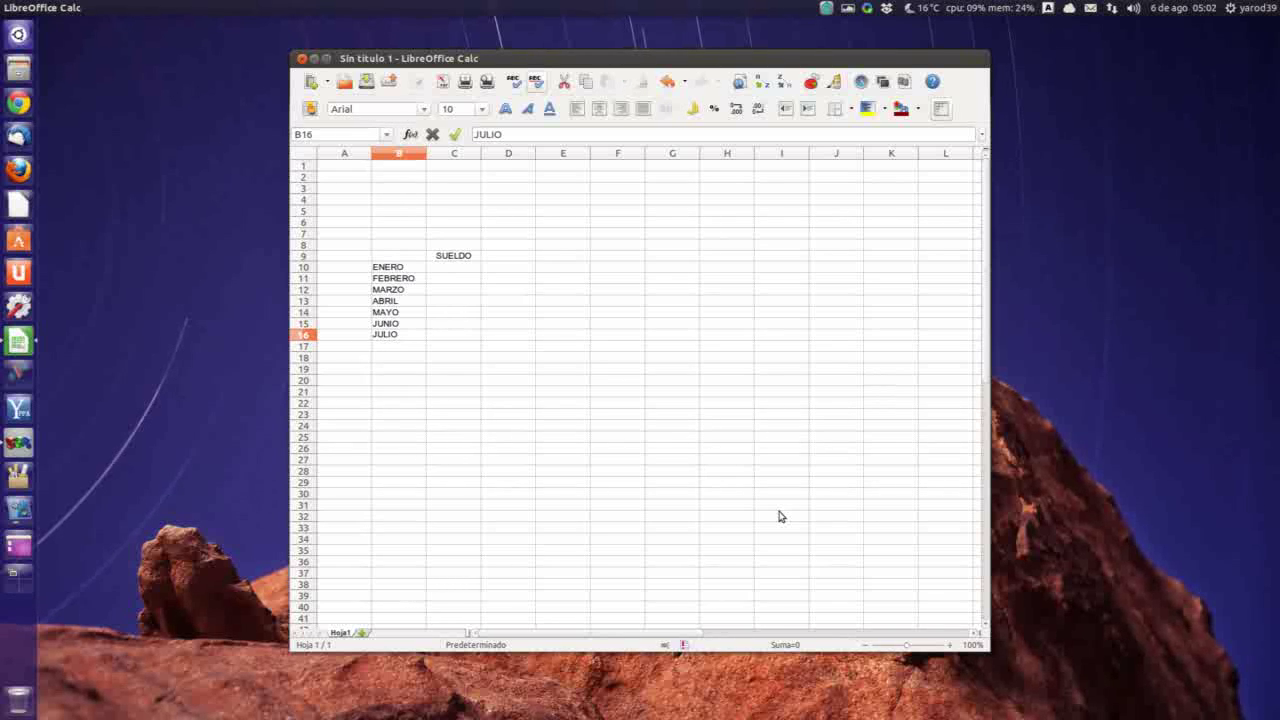
key("Return")
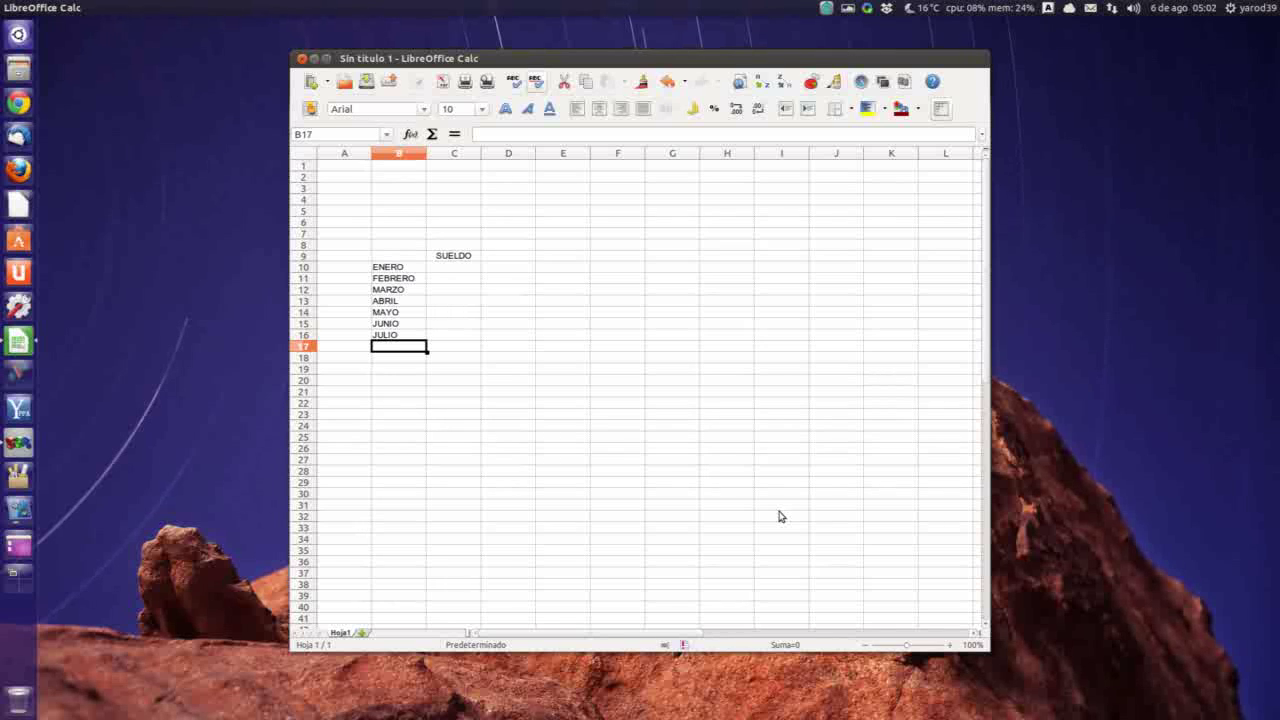
type("AGOSTO")
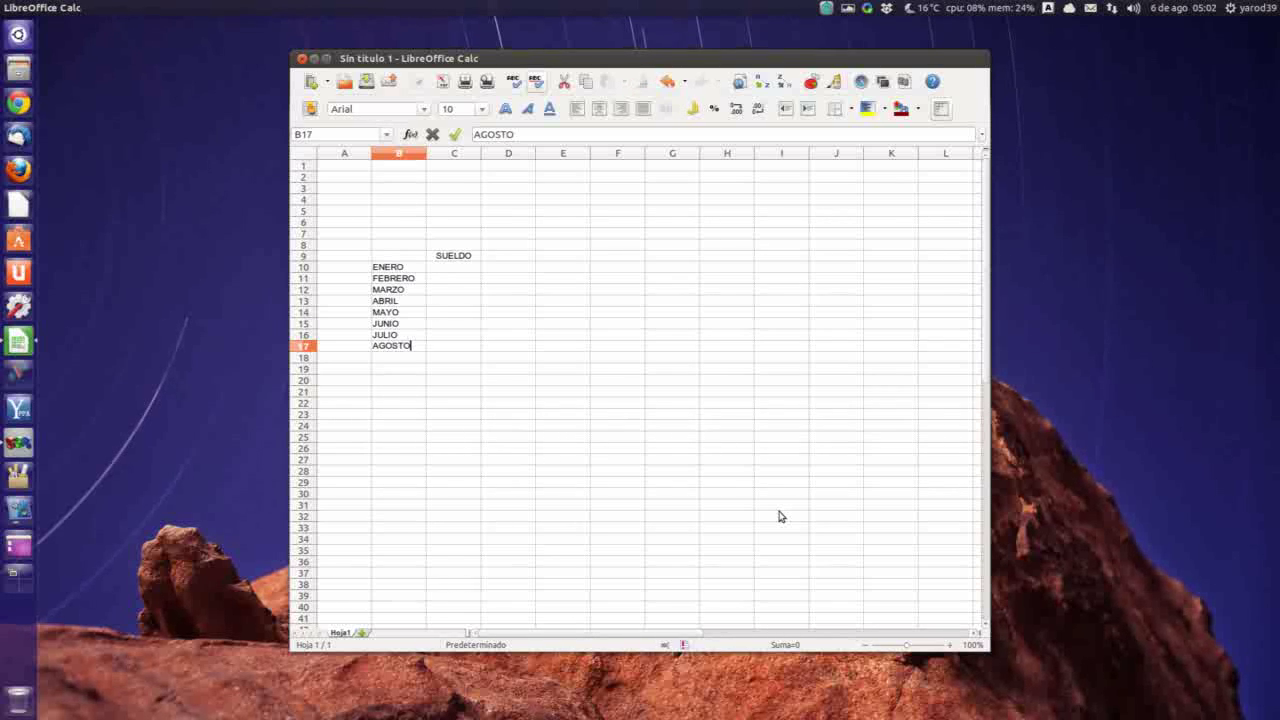
key("Return")
type("SEPTIEM")
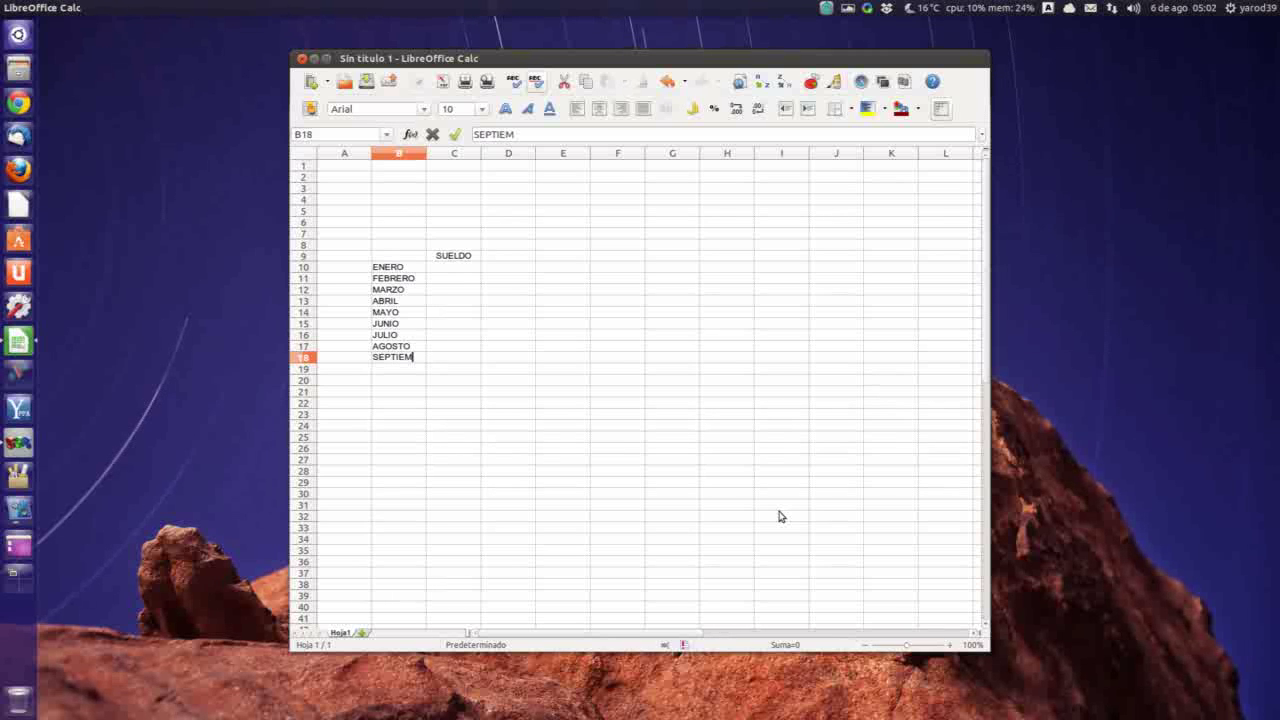
type("BRE")
key("Return")
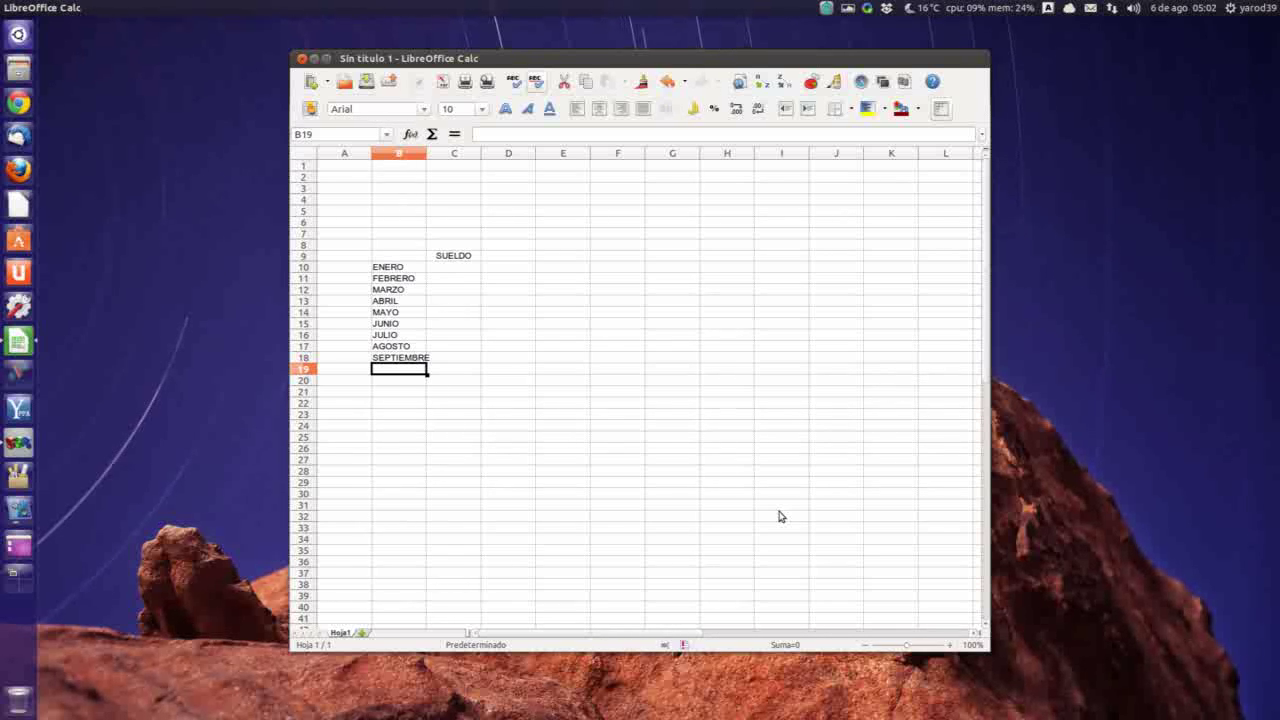
type("OCTUB")
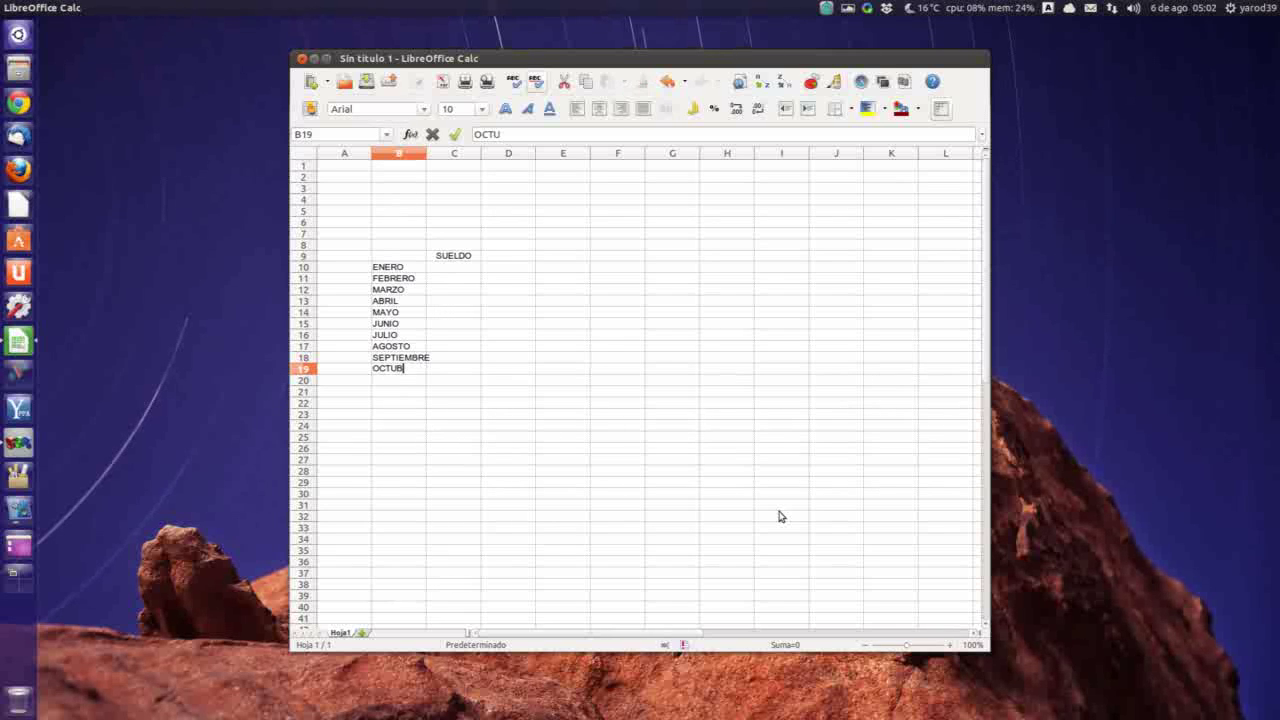
type("RE")
key("Return")
type("NO")
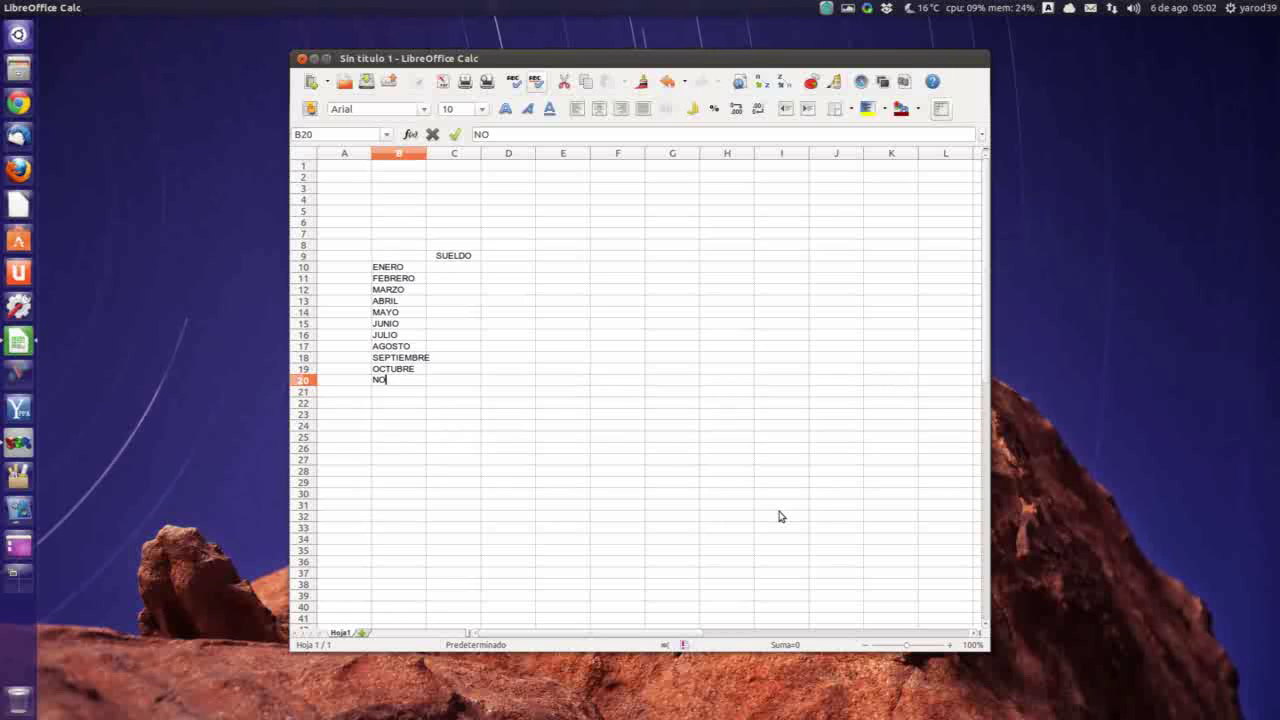
type("VIEMBRE")
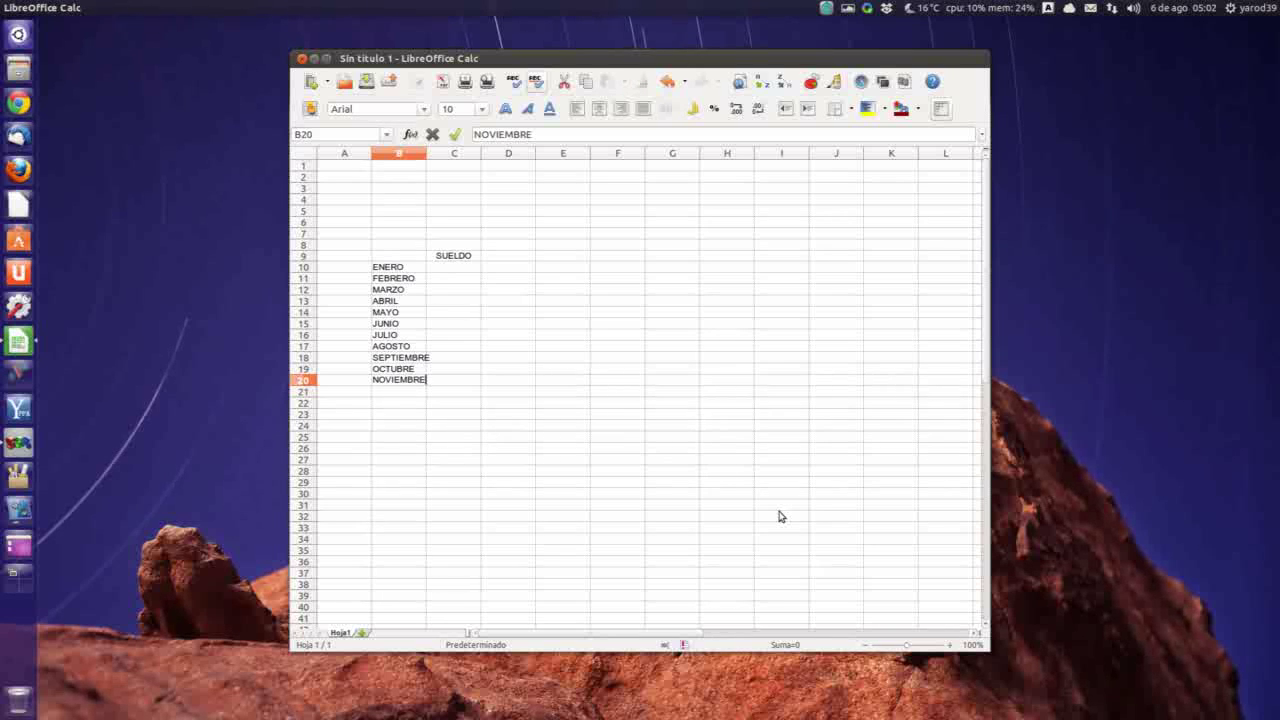
key("Return")
type("DICIEMBRE")
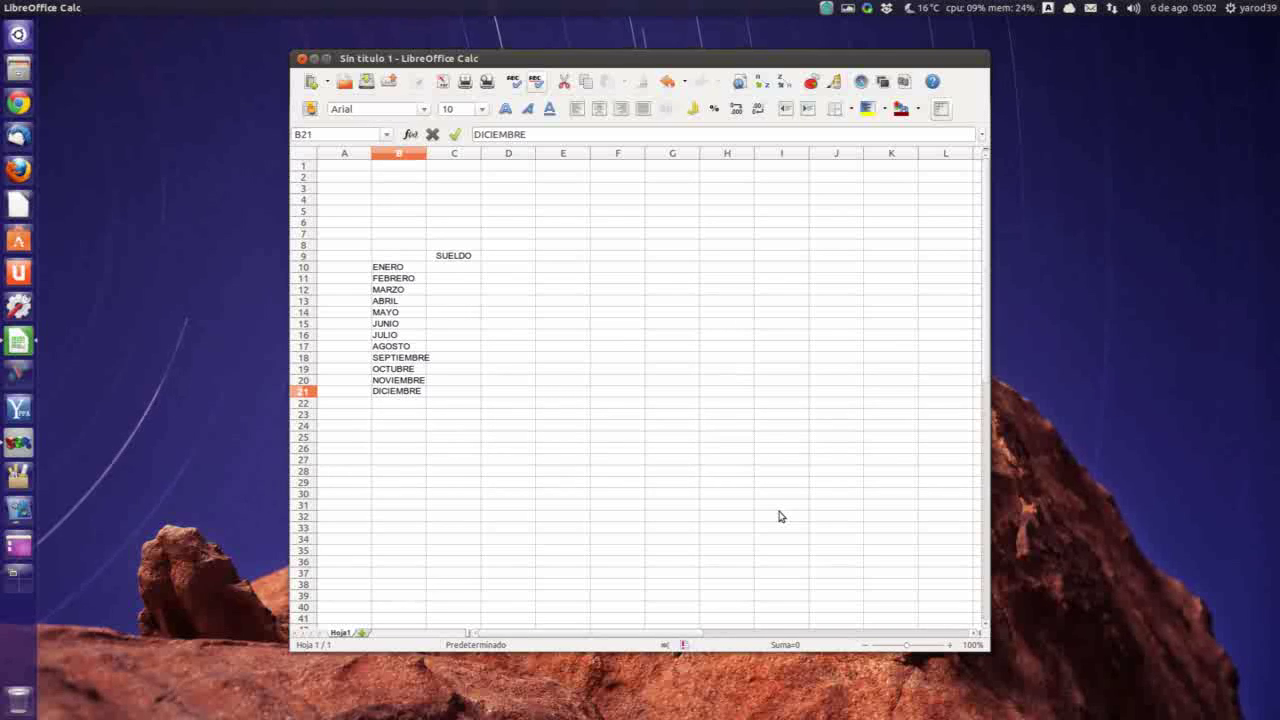
key("Return")
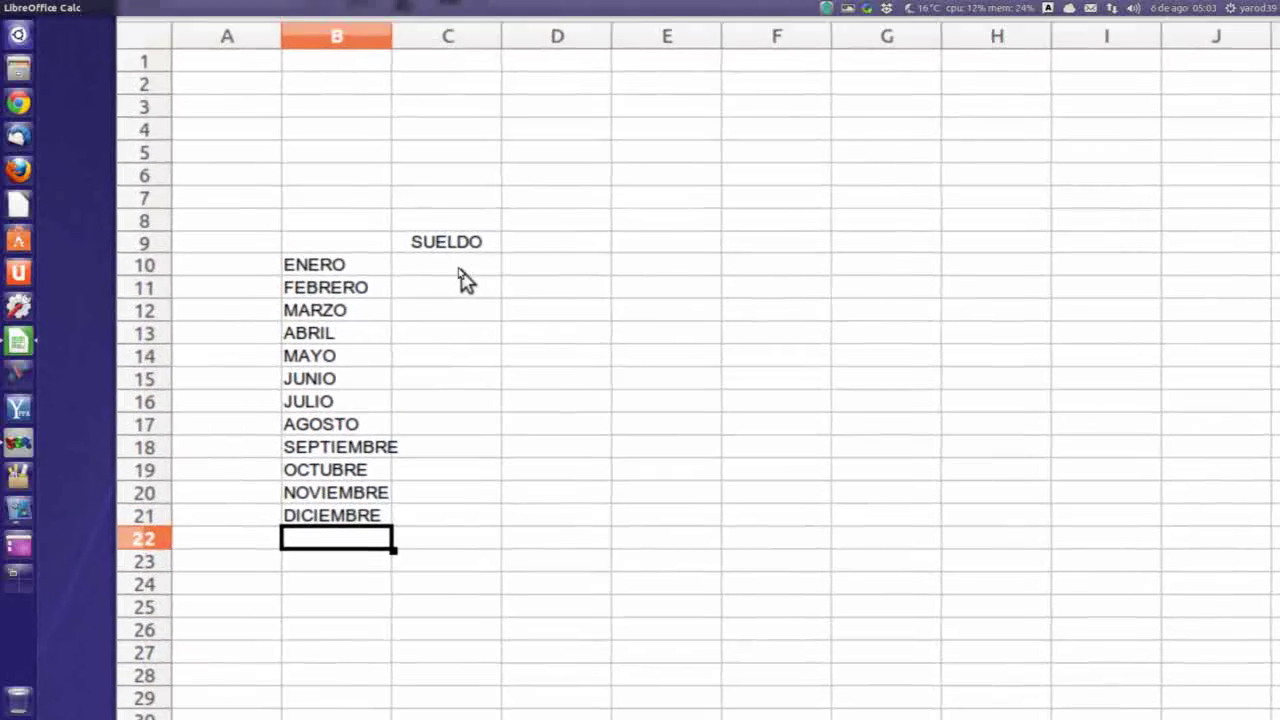
left_click(462, 274)
left_click(463, 289)
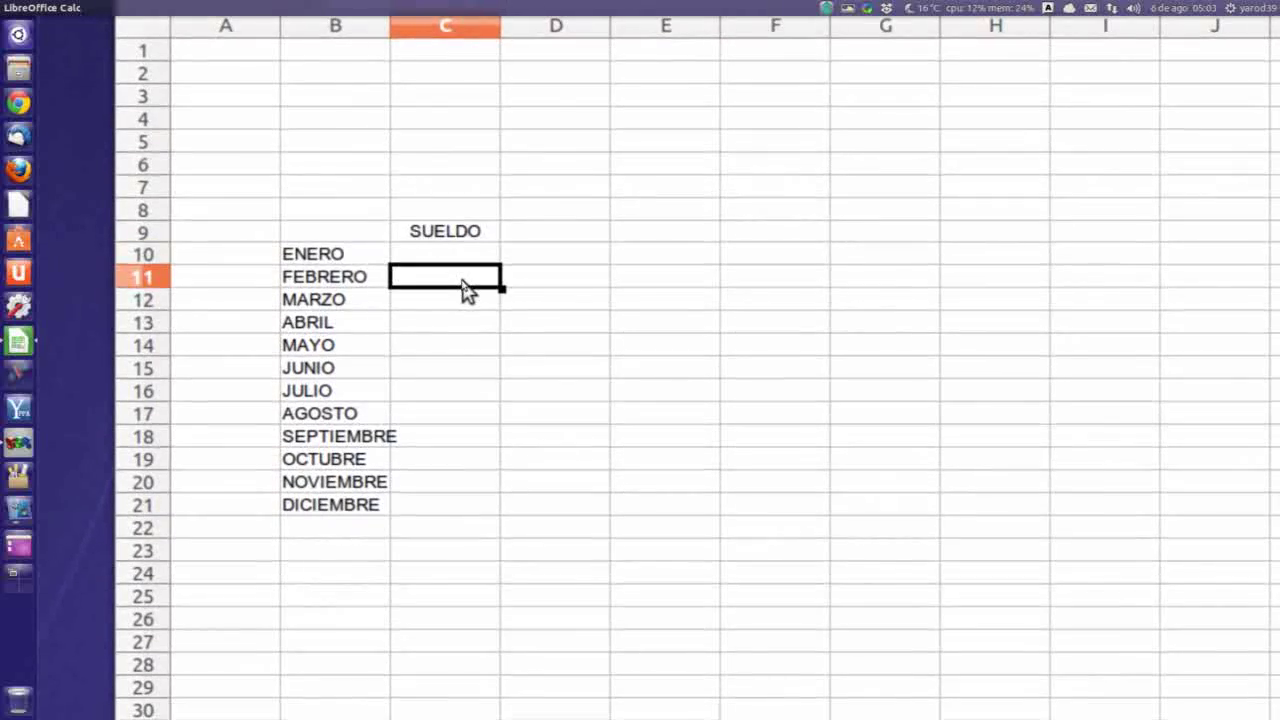
left_click(464, 311)
left_click(464, 302)
left_click(466, 322)
left_click(467, 326)
left_click(466, 346)
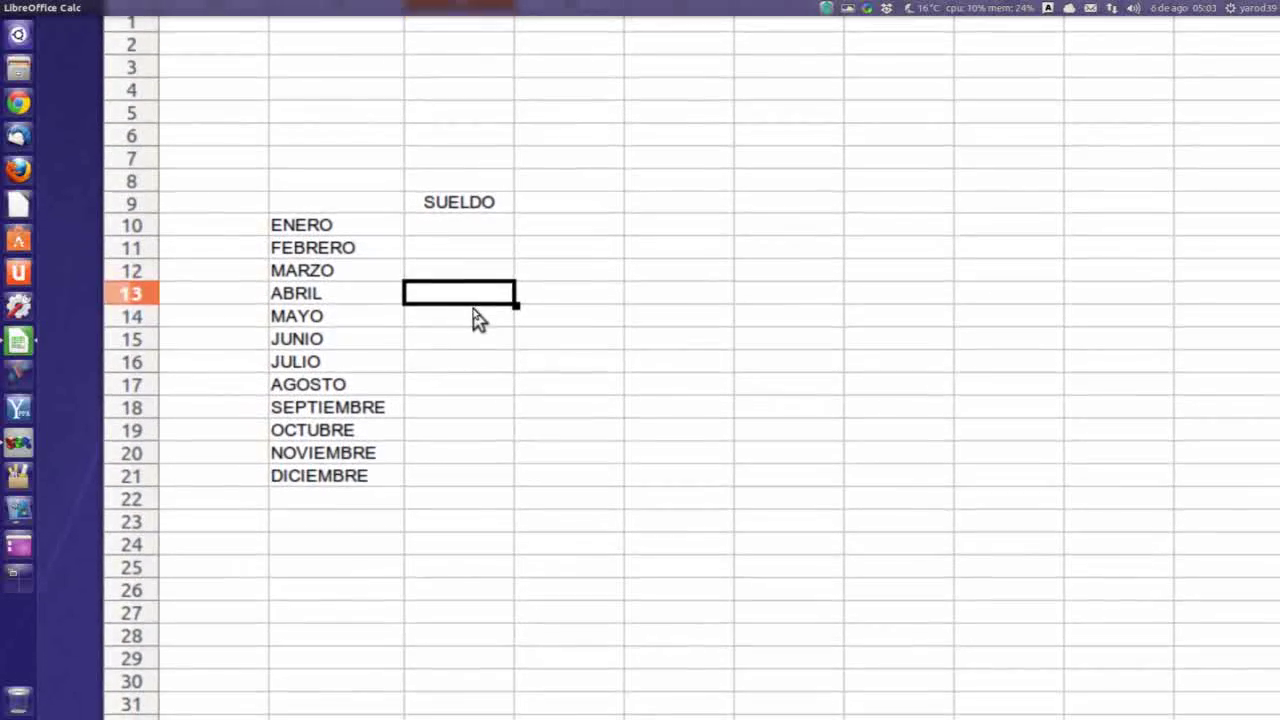
key("Down")
key("Down")
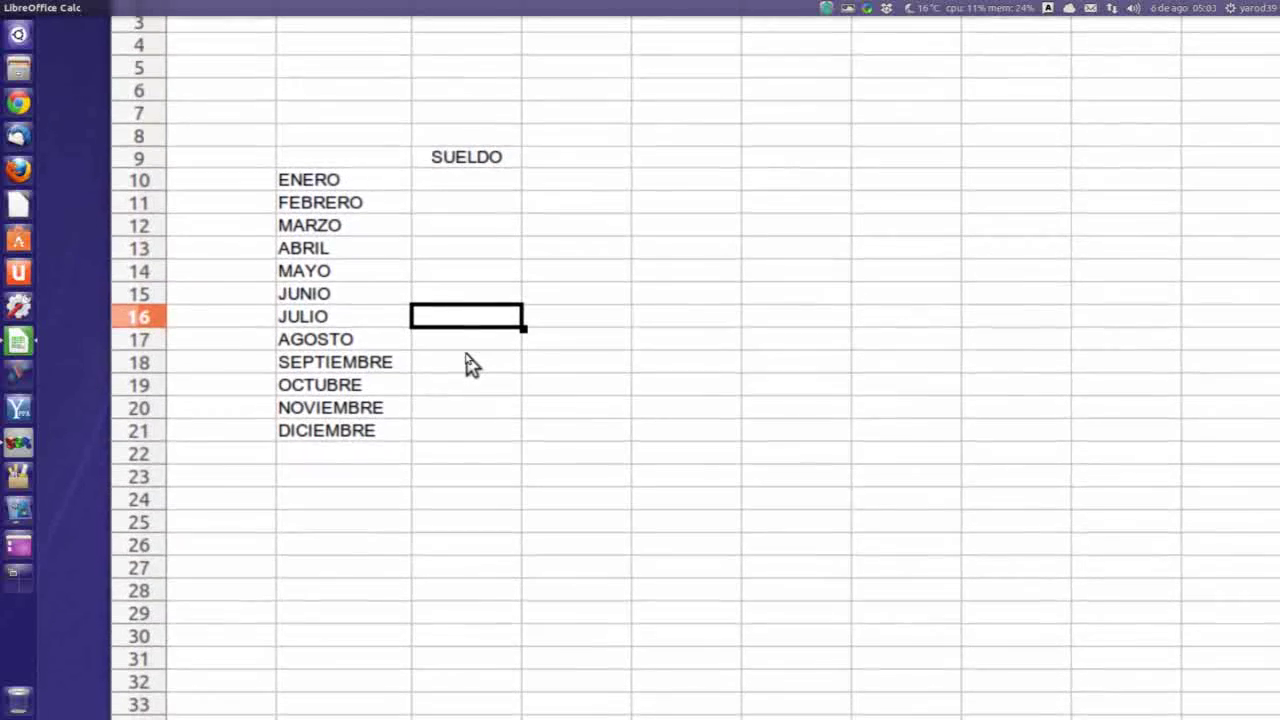
key("Down")
key("Down")
key("Down")
key("Down")
key("Down")
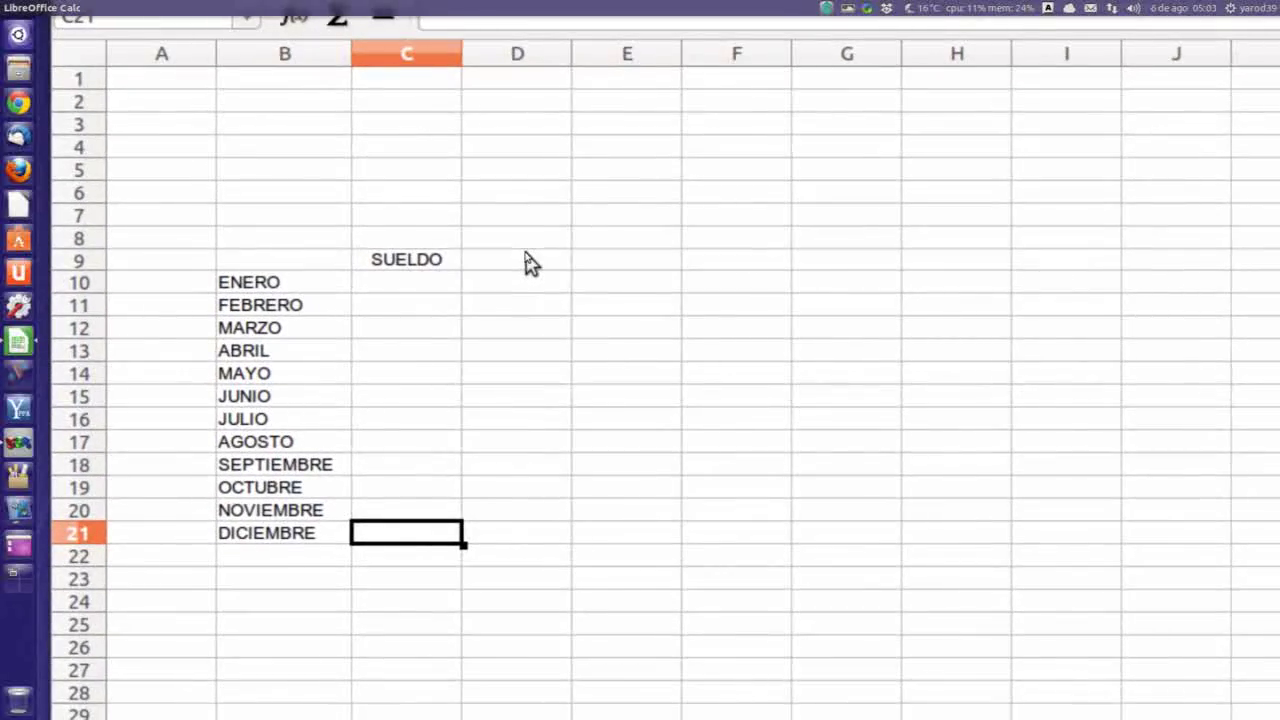
Enter the heading LETRA DEL COCHE in cell D9, beside SUELDO.
left_click(528, 263)
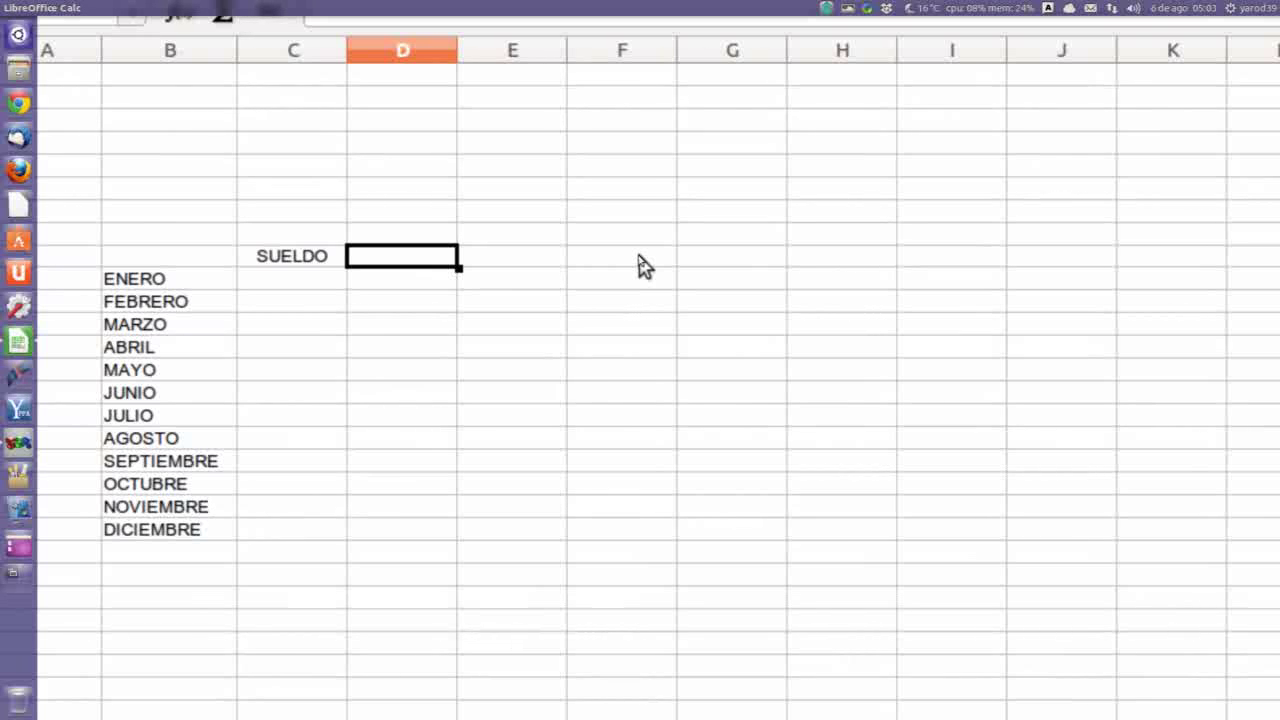
type("LETR")
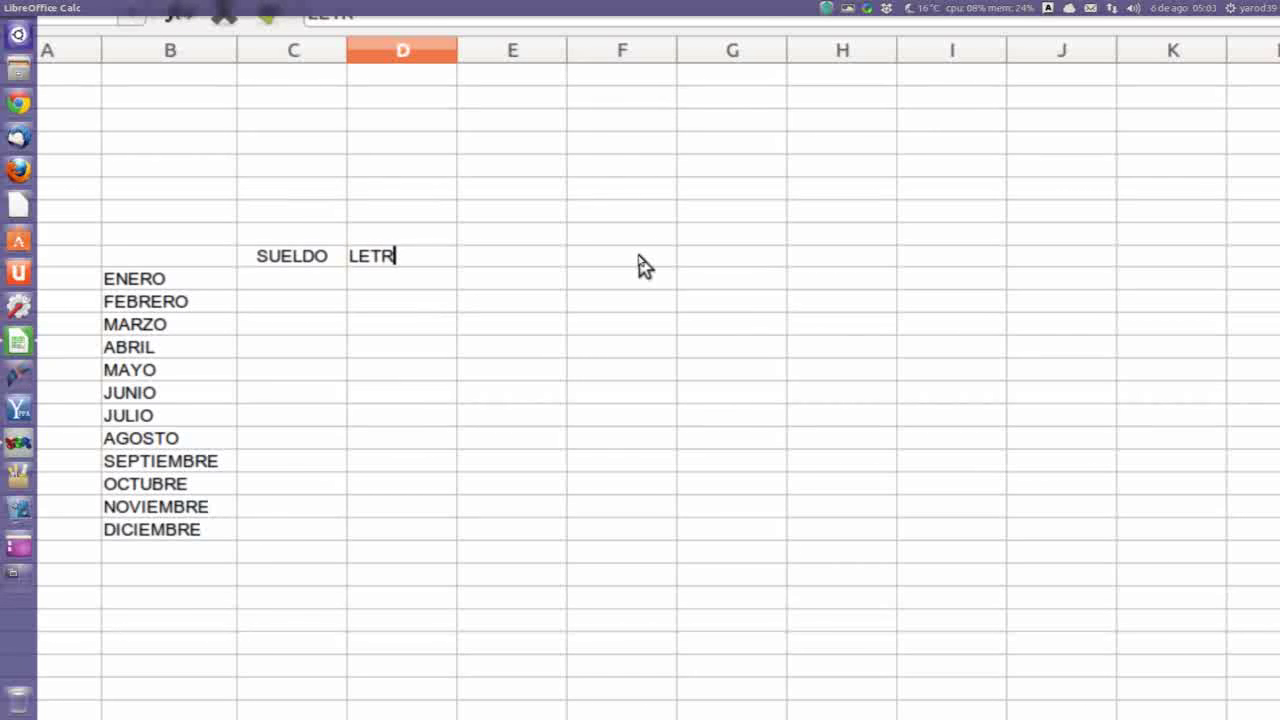
type("A DEL CO")
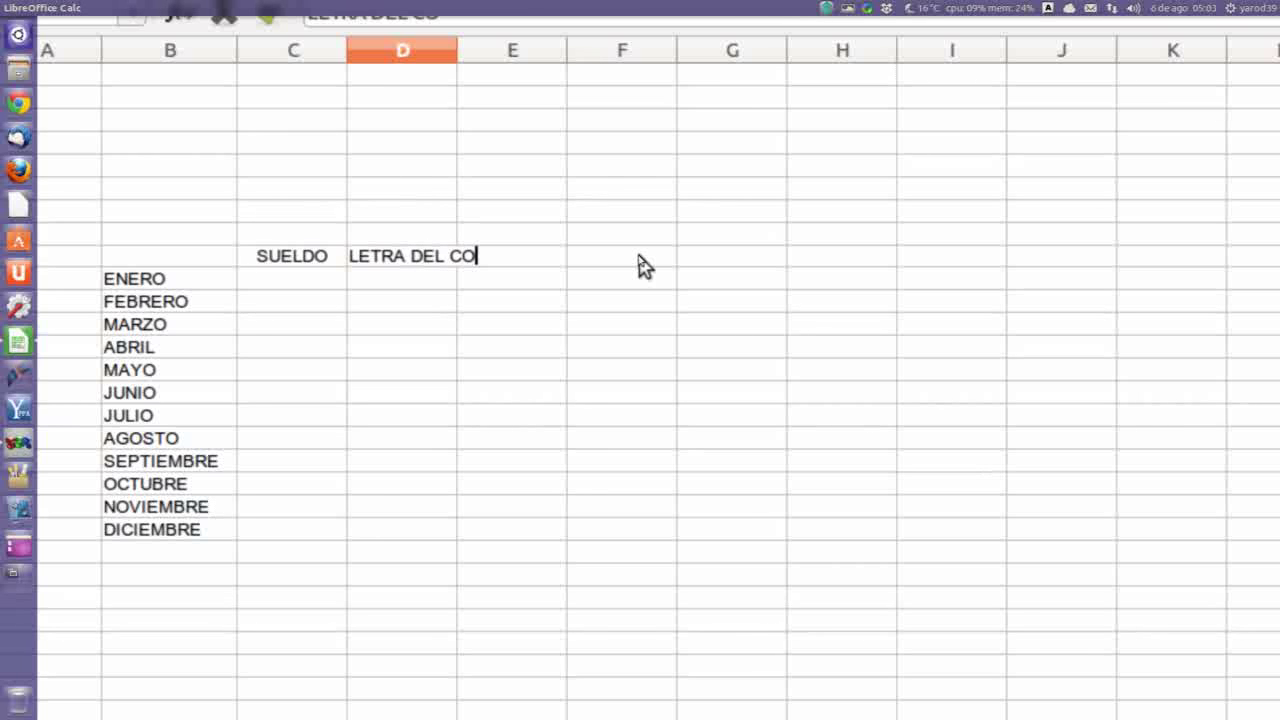
type("CHE")
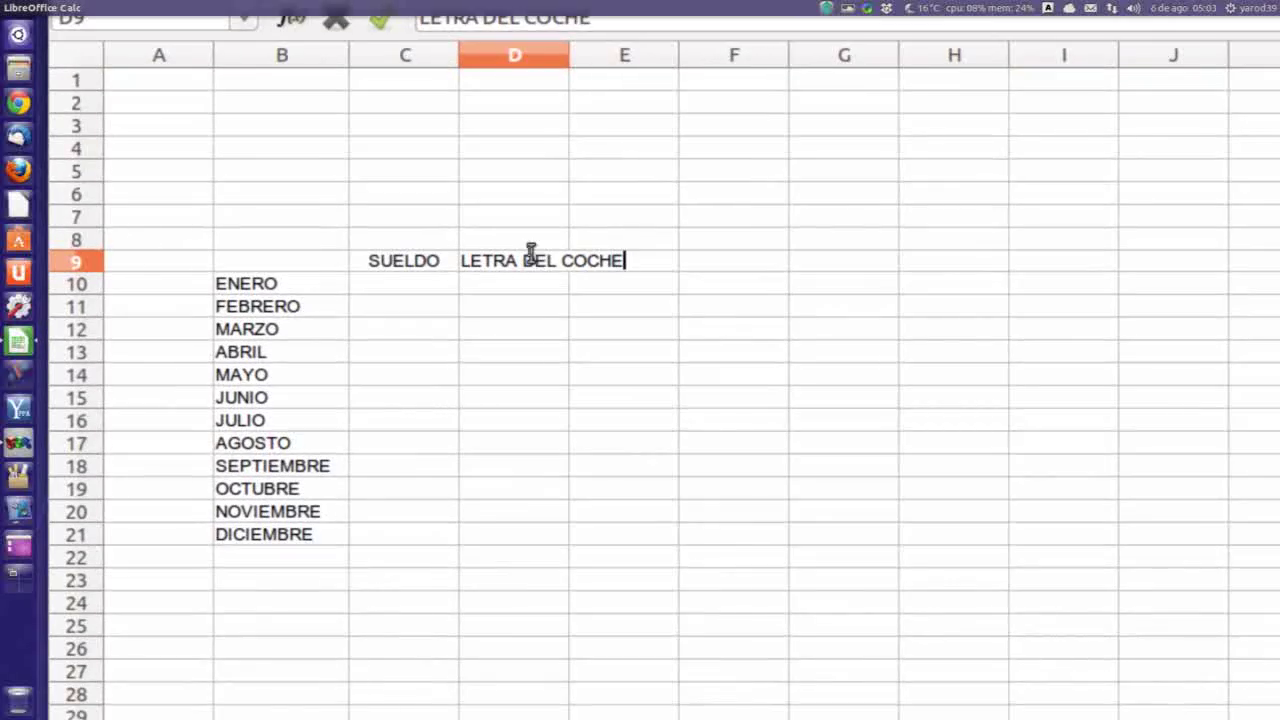
left_click(529, 248)
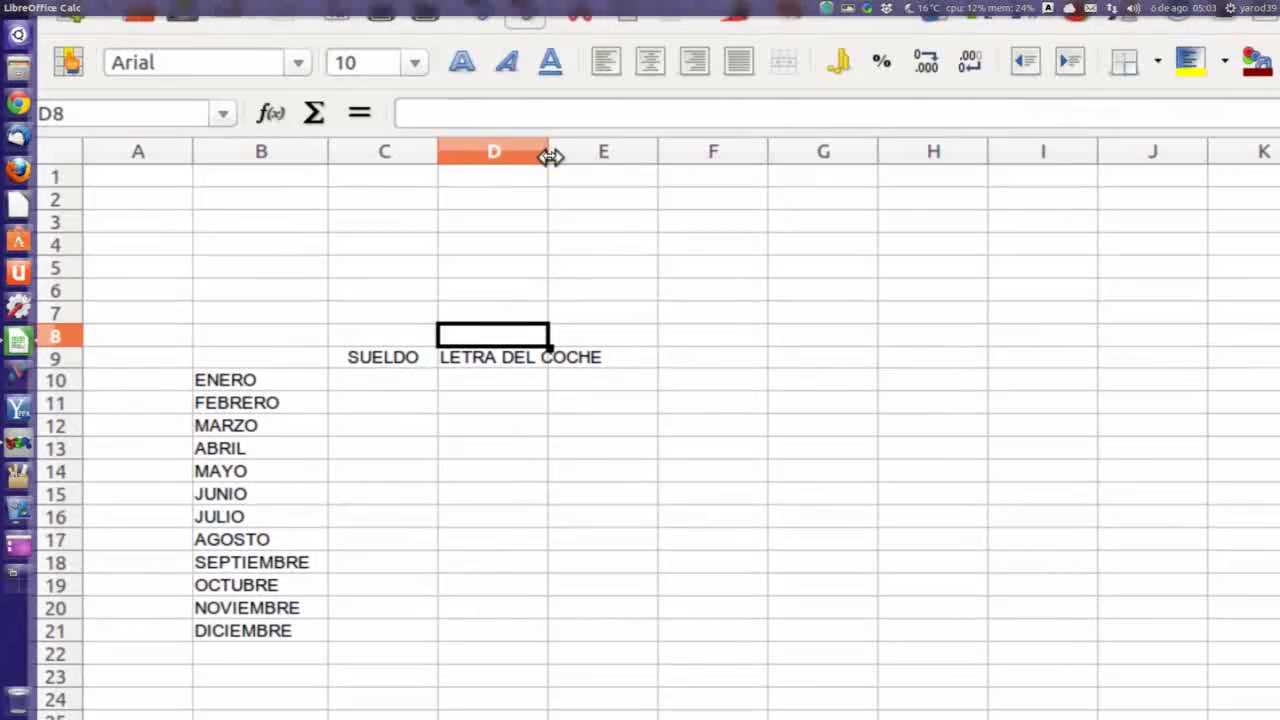
Widen column D to fit its LETRA DEL COCHE heading and centre the whole column horizontally.
left_click_drag(550, 157, 621, 190)
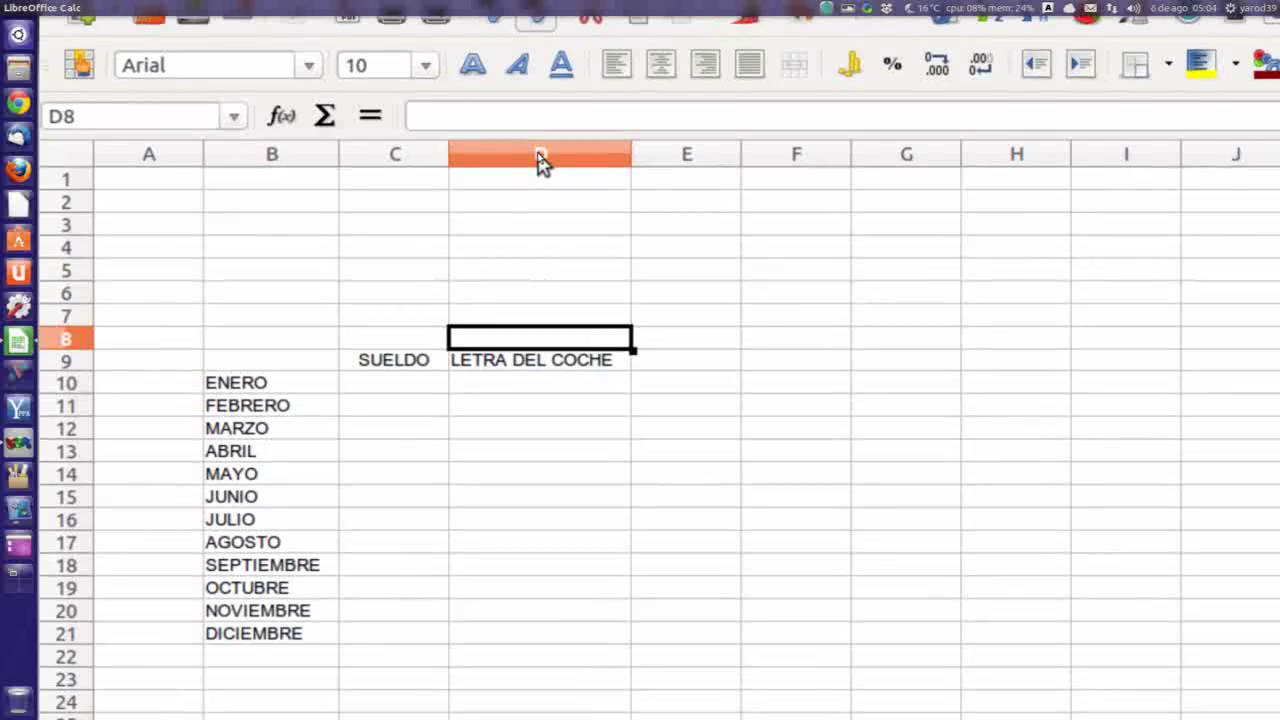
left_click(540, 160)
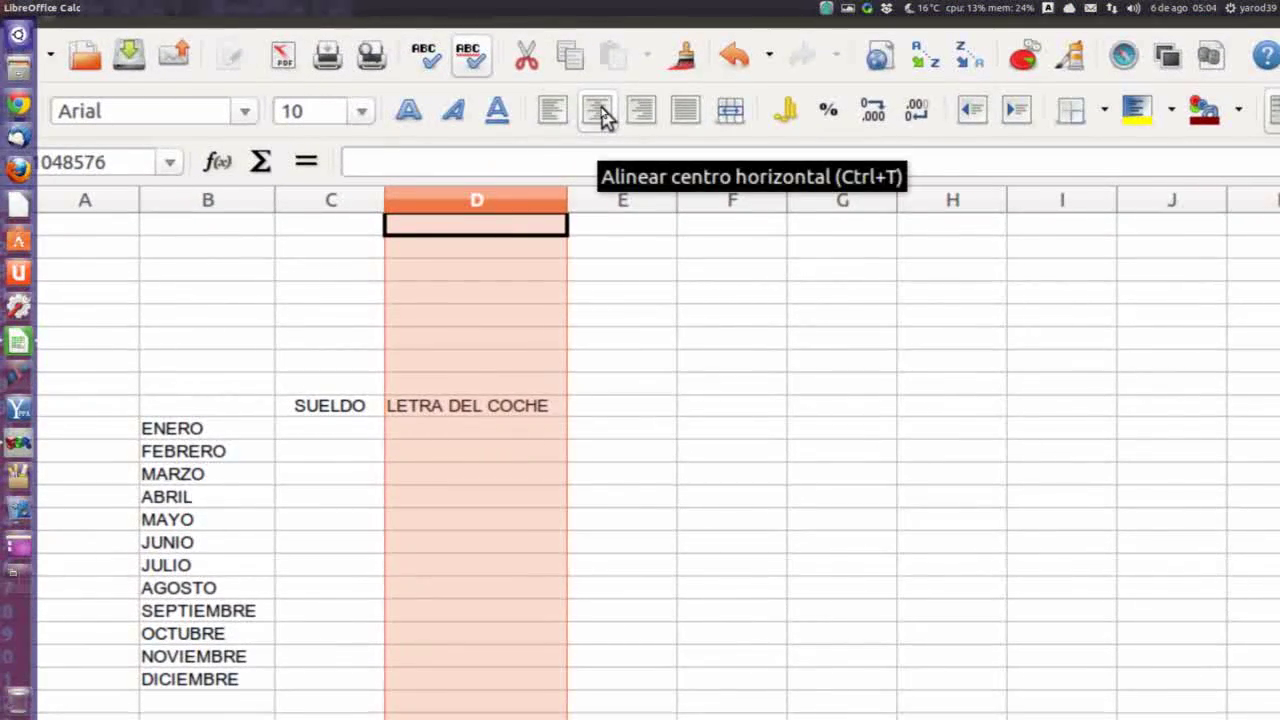
left_click(573, 95)
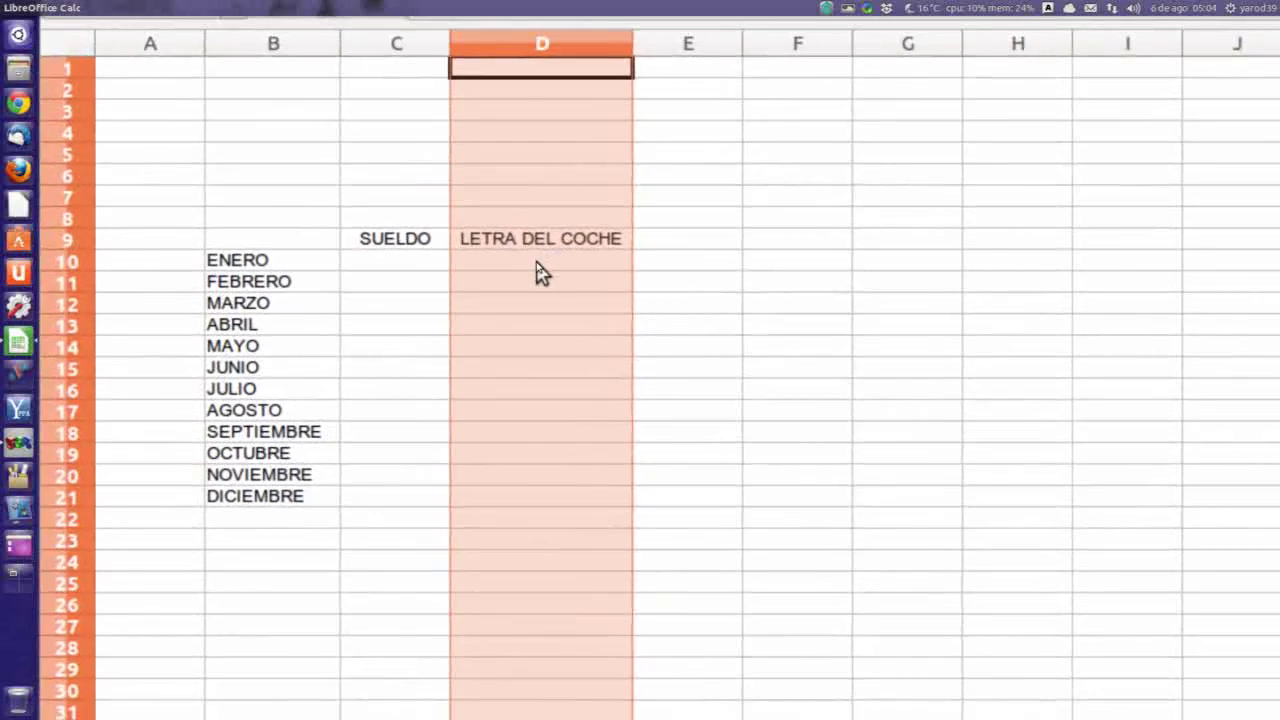
left_click(472, 420)
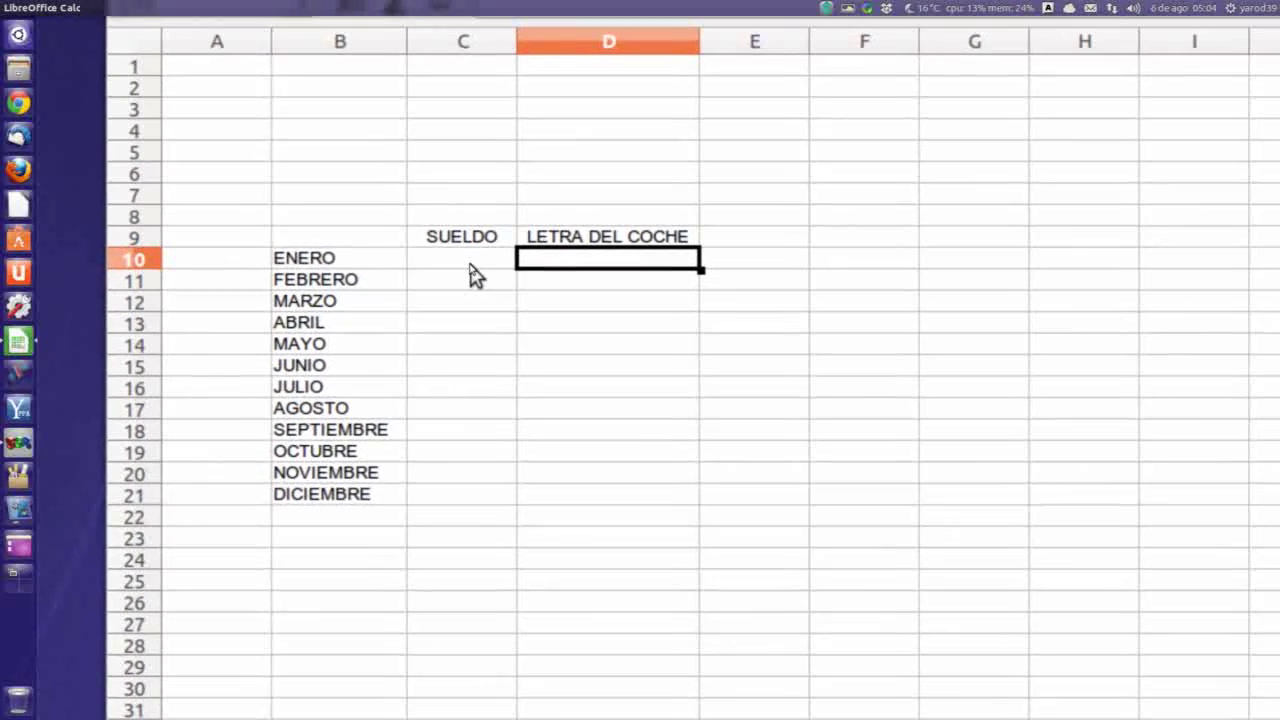
left_click(472, 268)
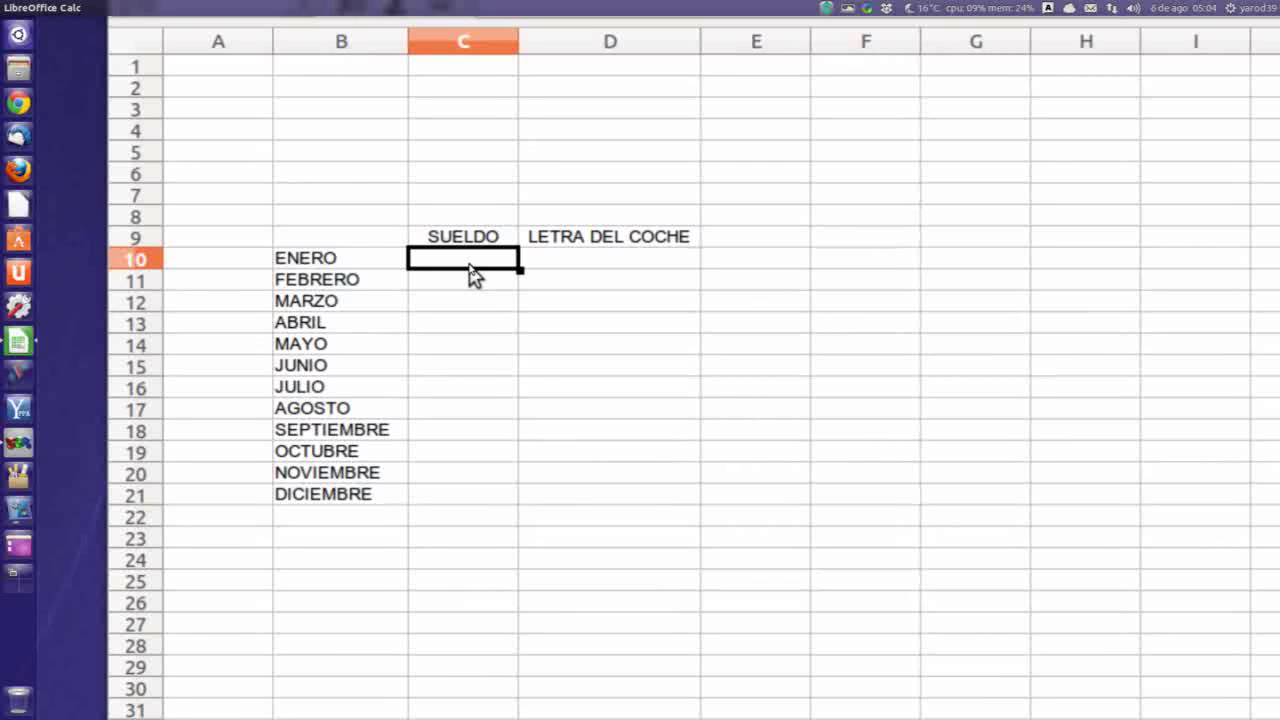
left_click(631, 270)
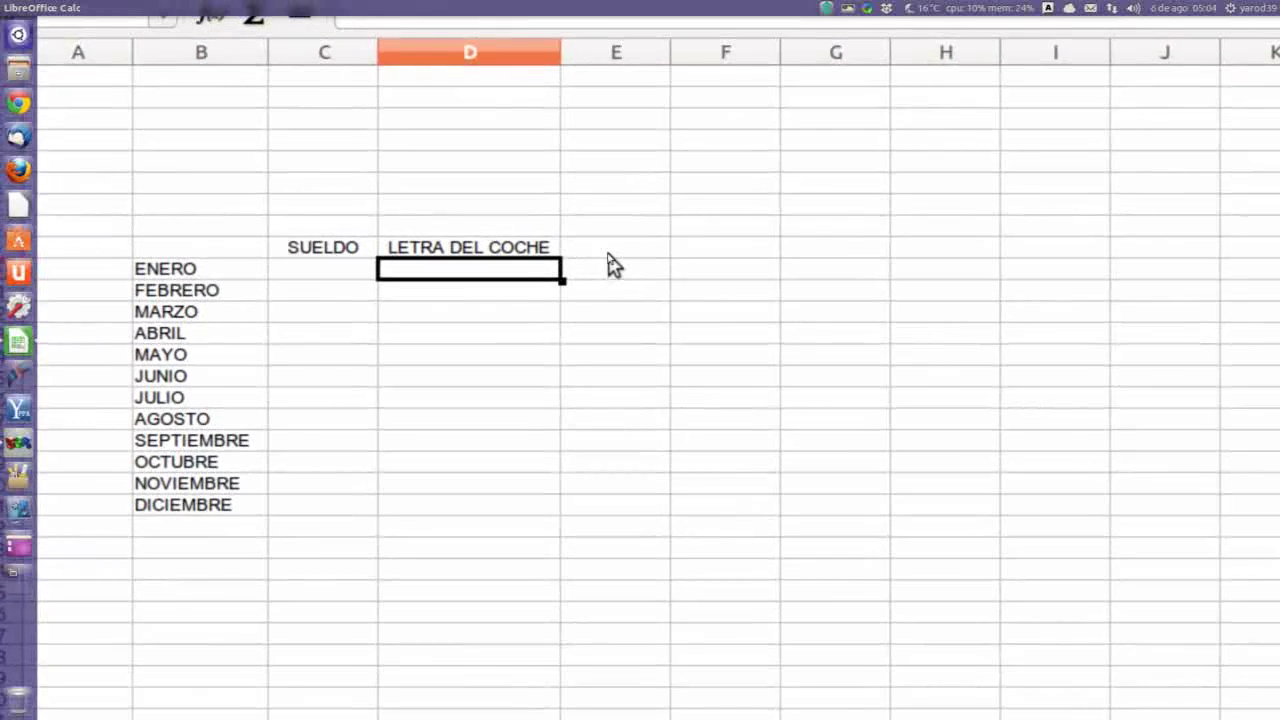
Enter the heading PAGAS EXTRA in cell E9, beside LETRA DEL COCHE.
left_click(642, 238)
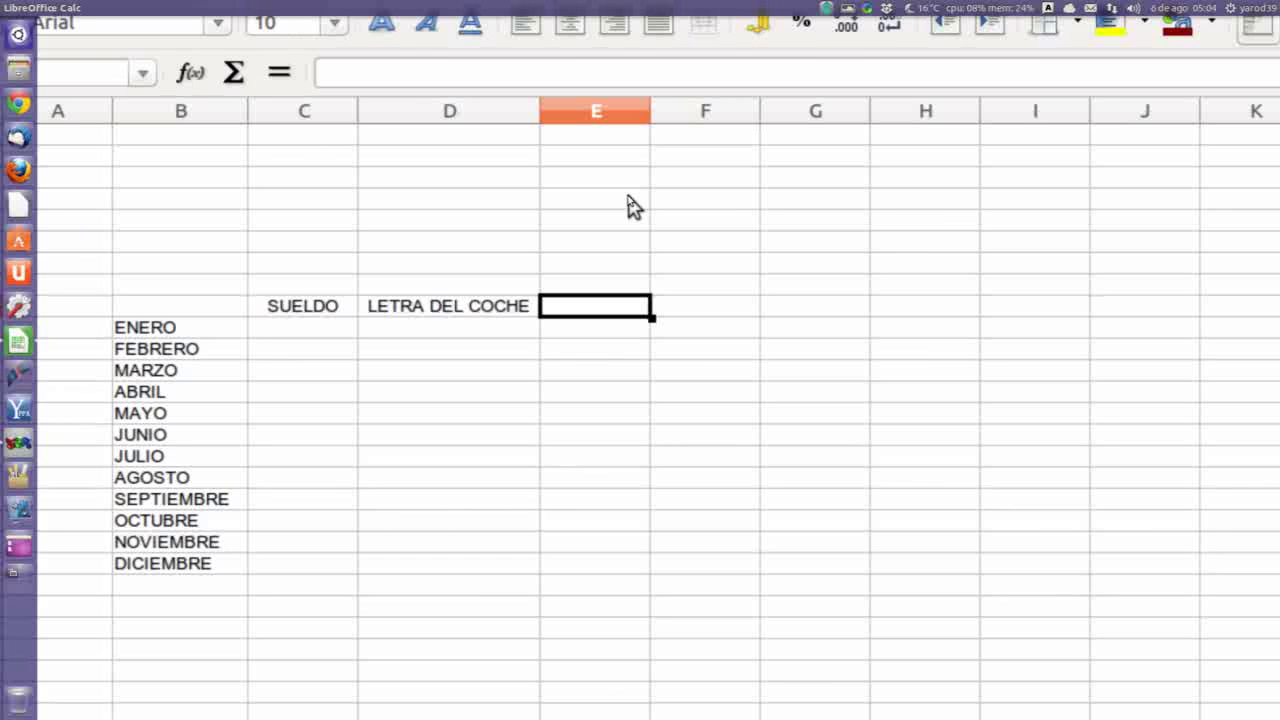
type("PAGAS EXTRA")
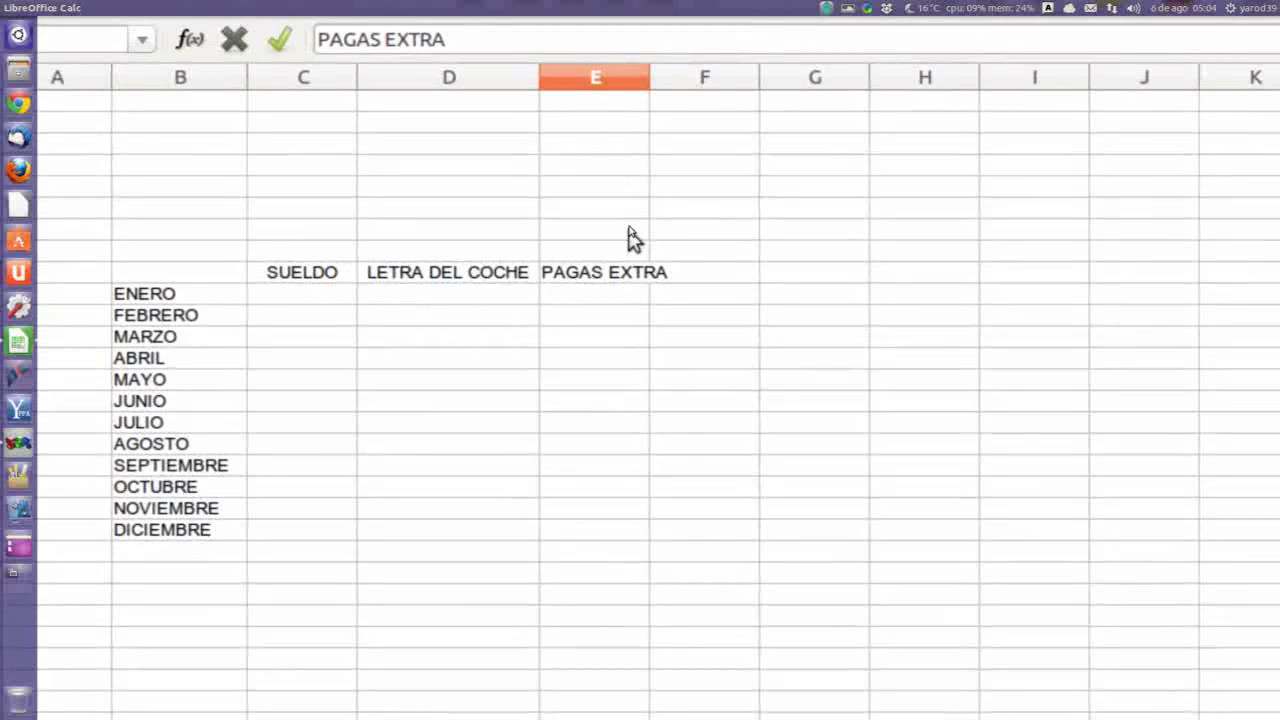
left_click(630, 284)
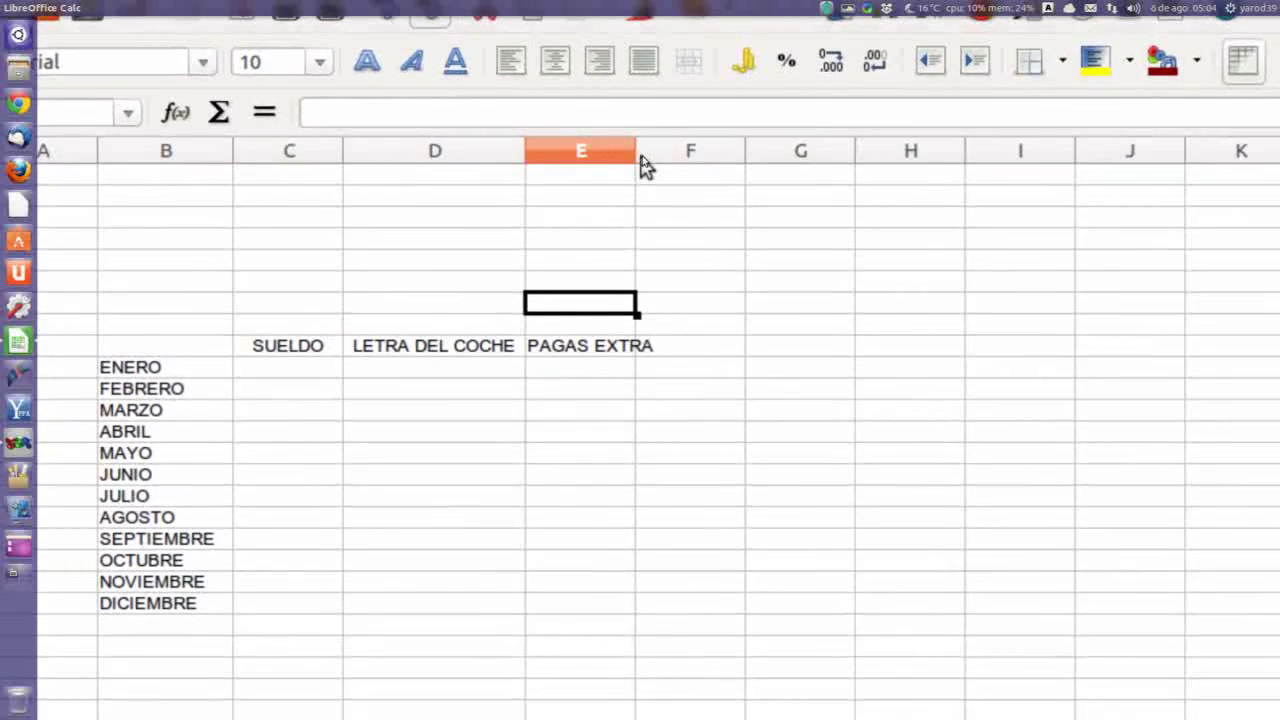
Widen column E to fit its PAGAS EXTRA heading and centre the whole column horizontally.
left_click_drag(640, 152, 715, 155)
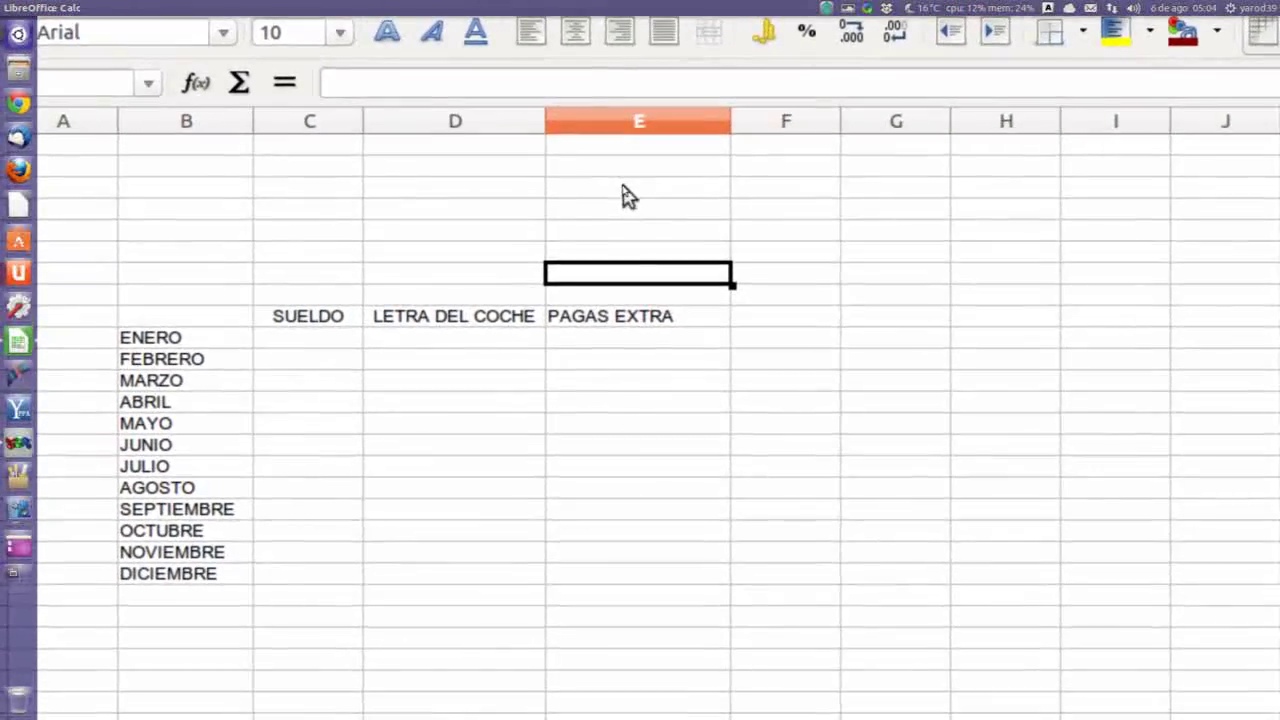
left_click(586, 135)
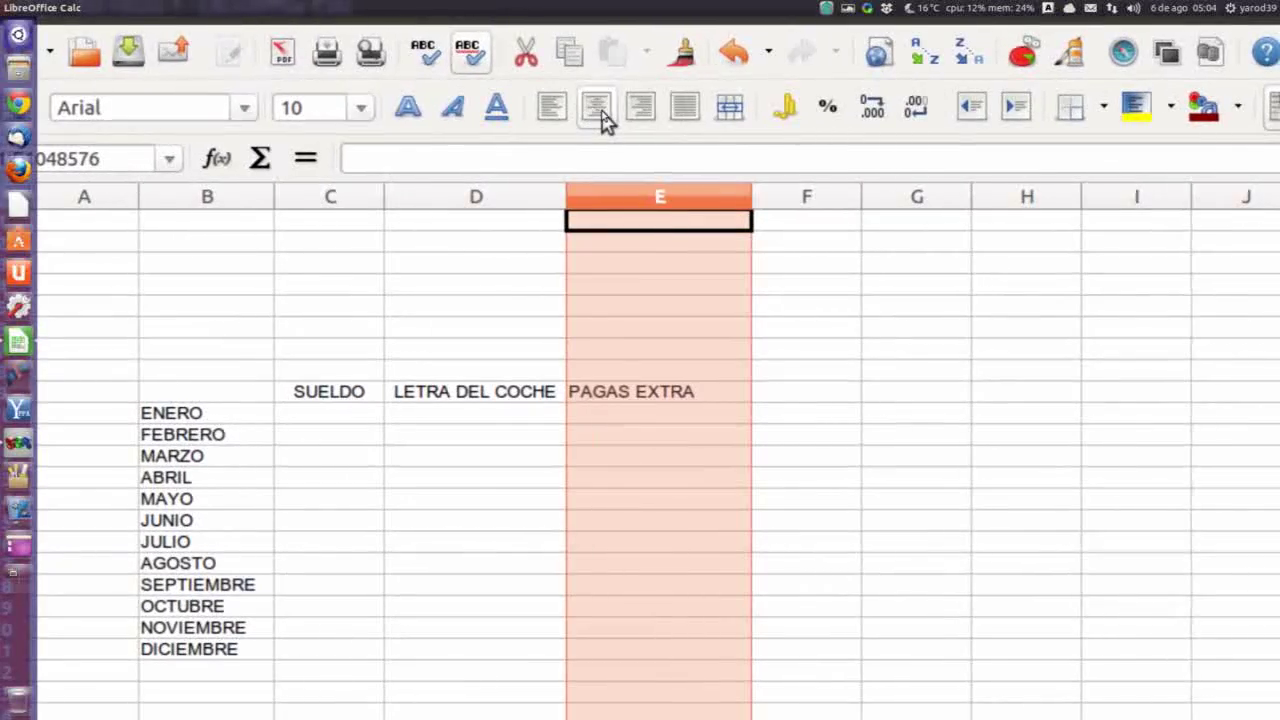
left_click(584, 98)
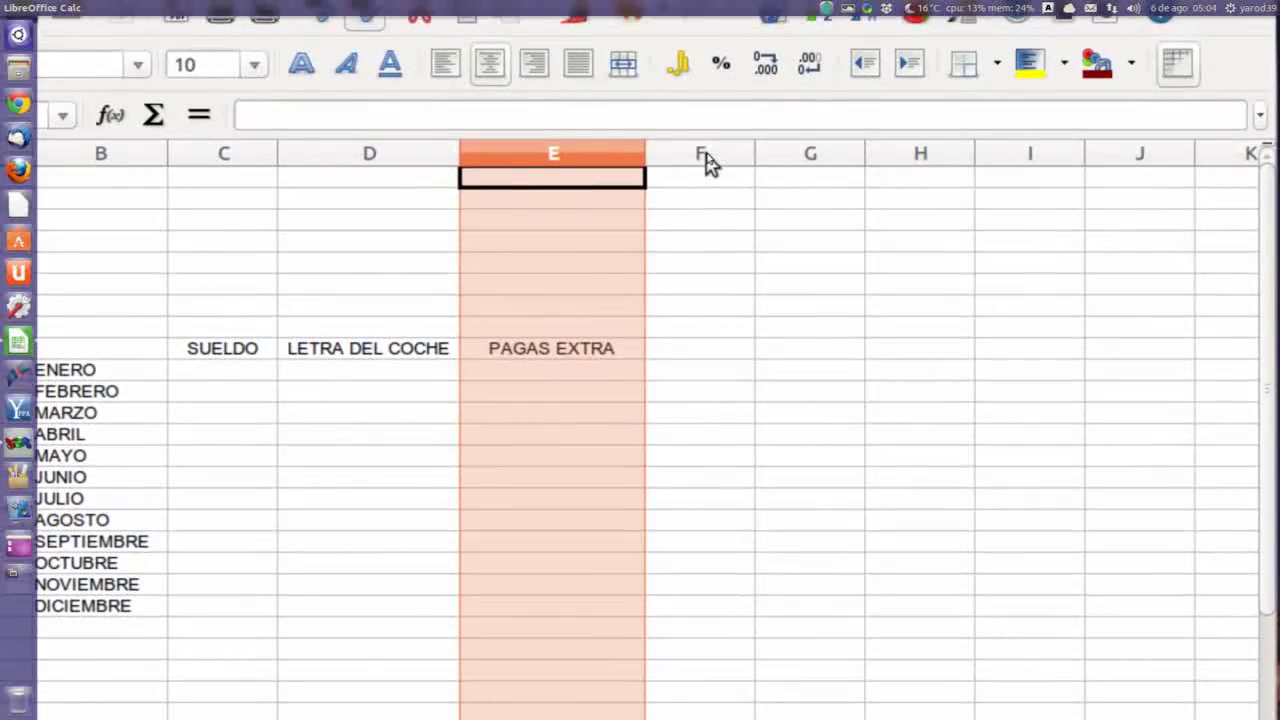
Enter the heading GASTOS VARIOS in cell F9, beside PAGAS EXTRA.
left_click(736, 96)
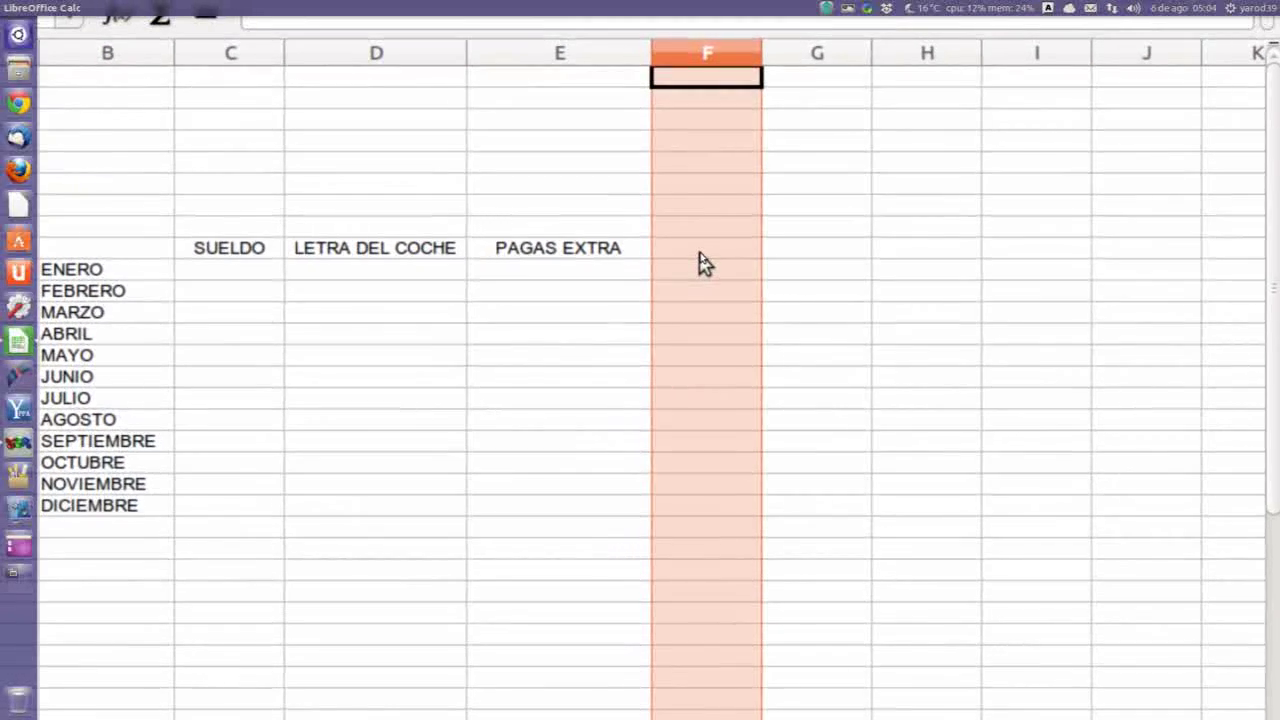
left_click(698, 270)
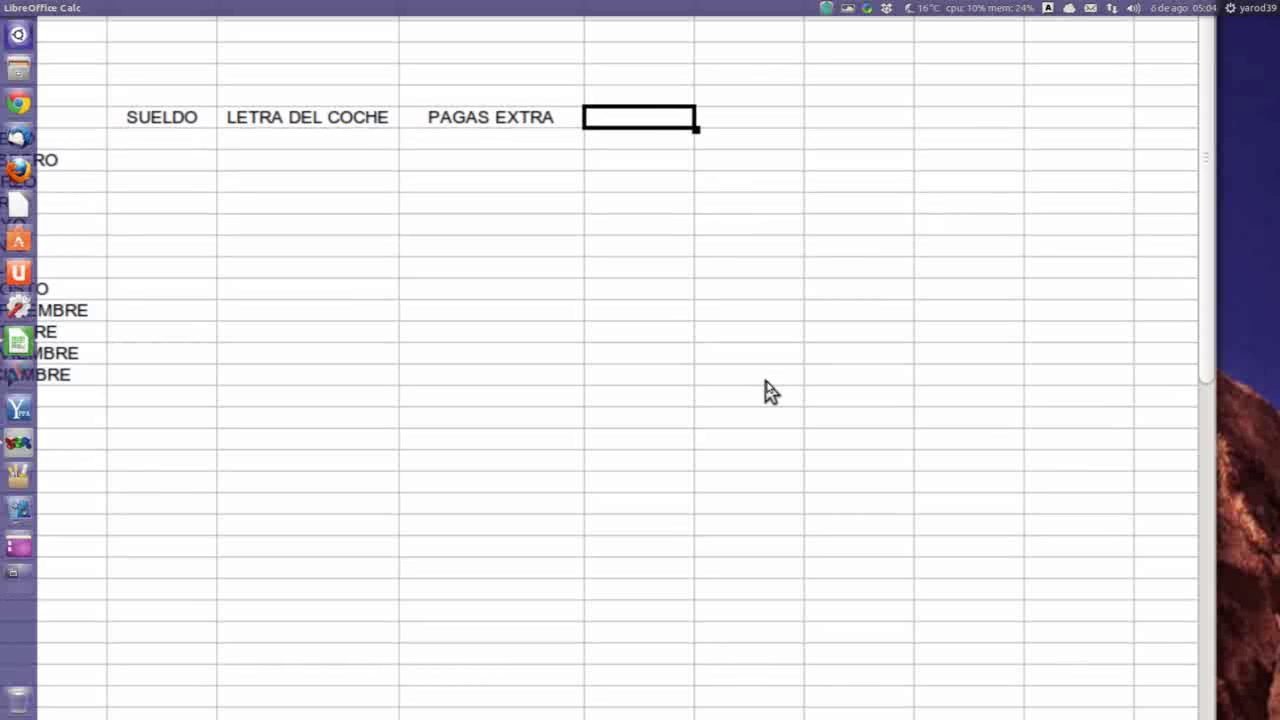
type("GASTO")
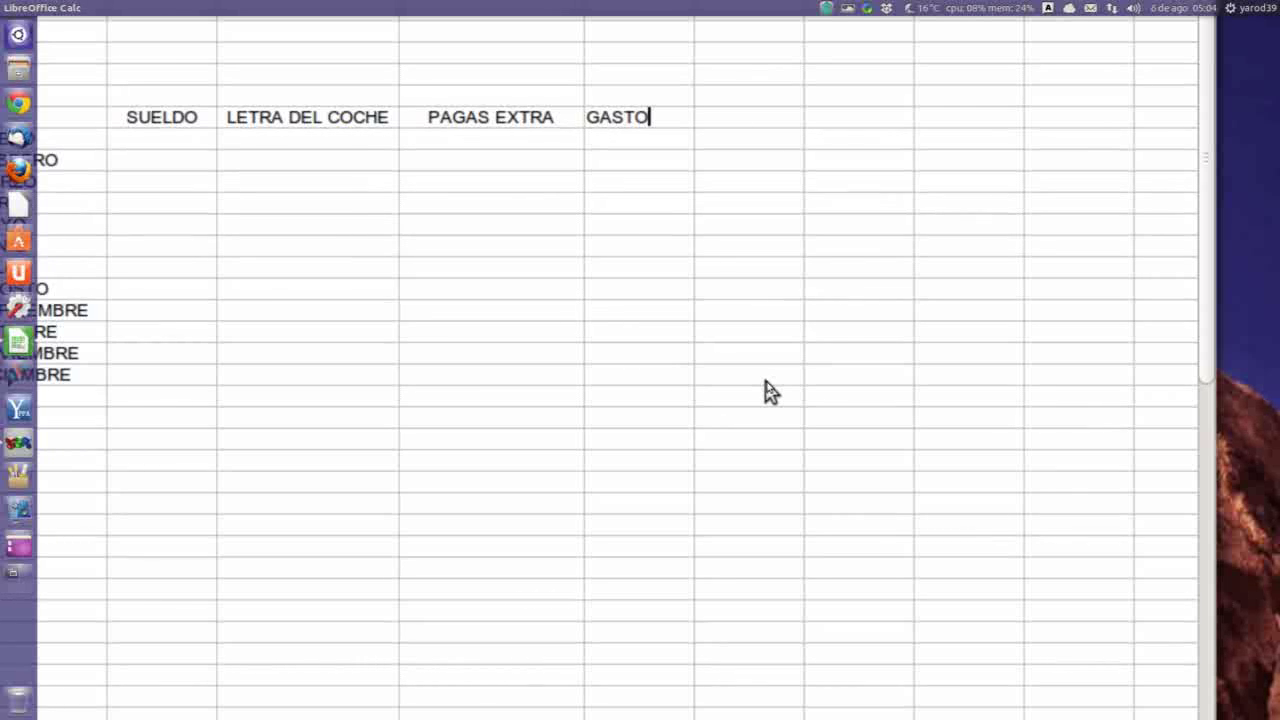
type("S VARI")
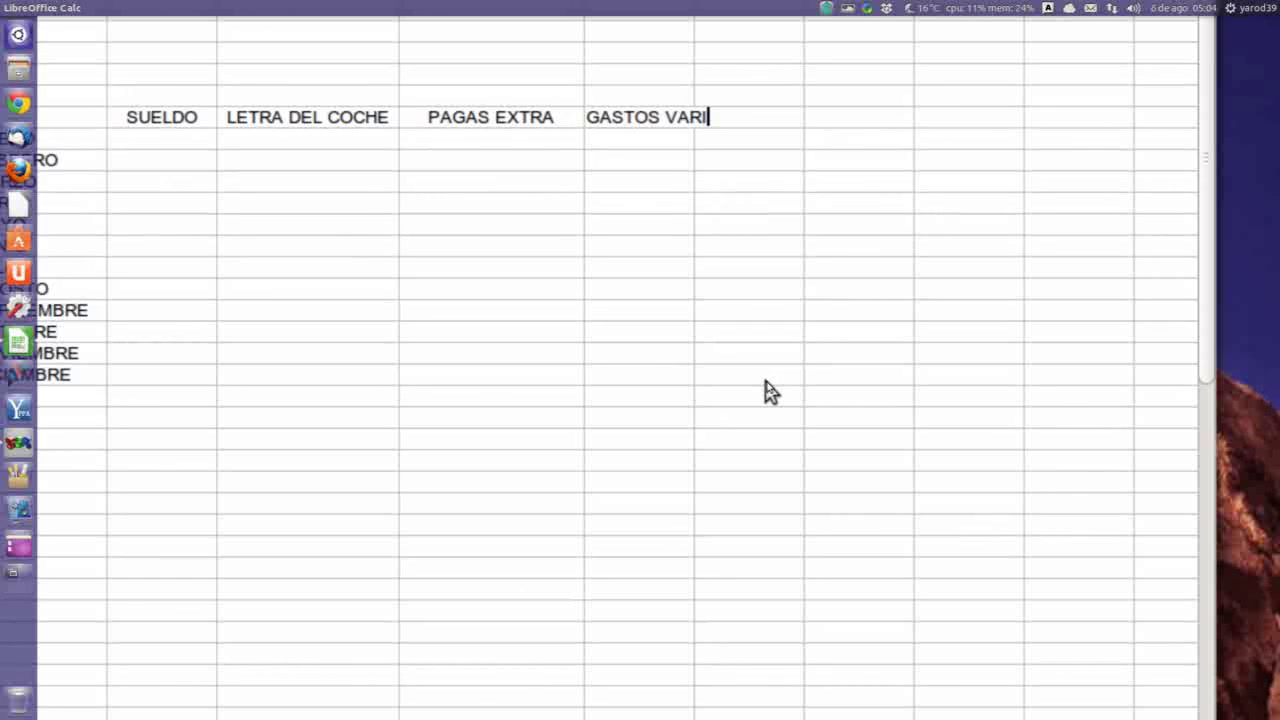
type("OS")
left_click(648, 58)
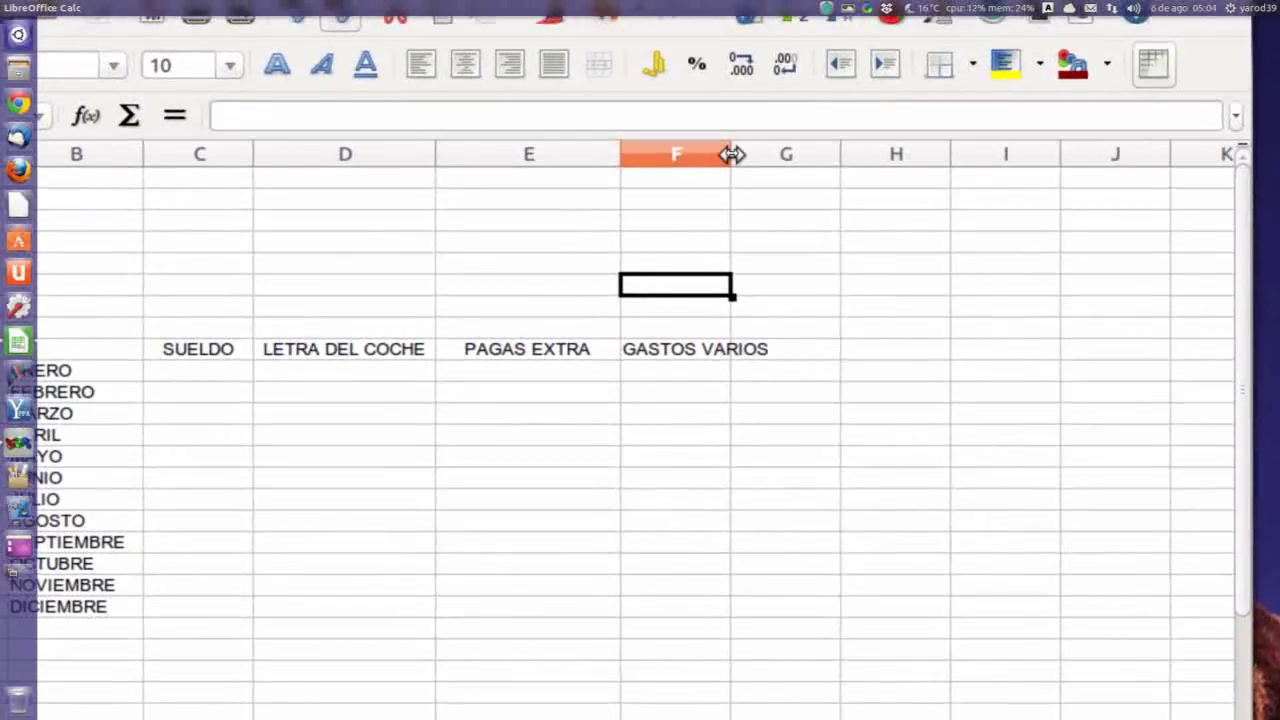
Widen column F to fit its GASTOS VARIOS heading and centre the whole column horizontally.
left_click_drag(732, 155, 758, 170)
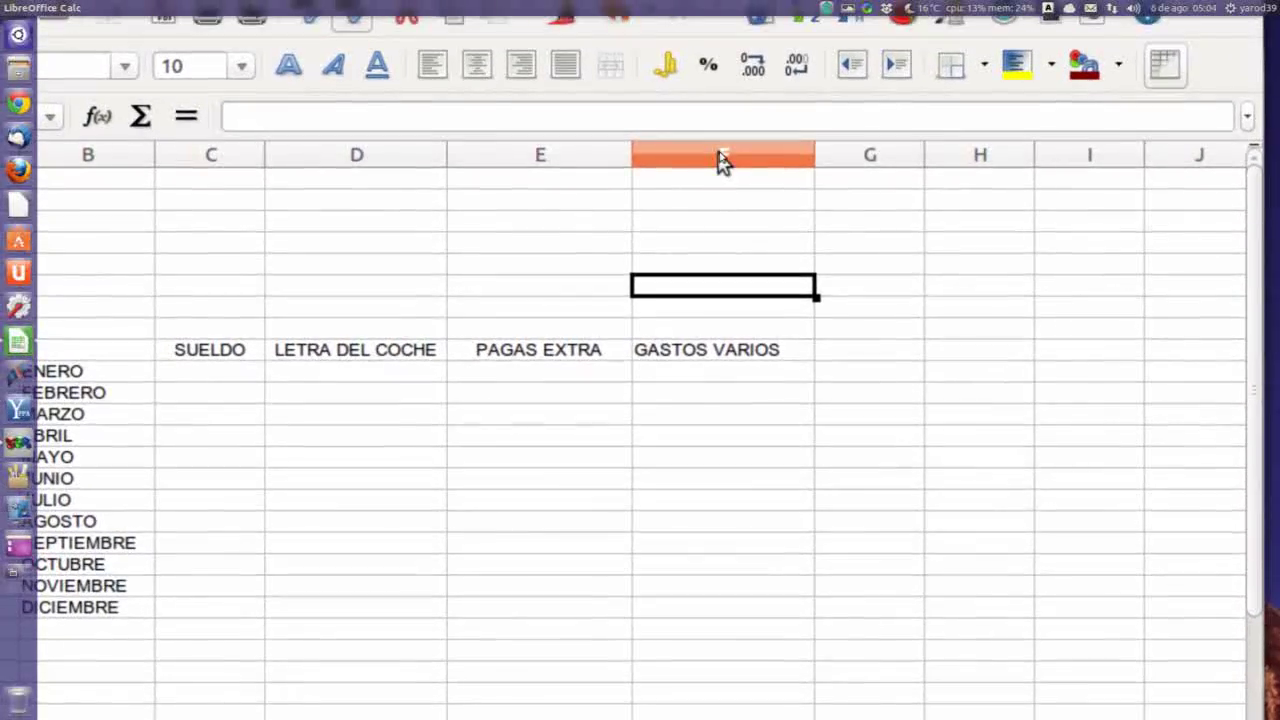
left_click(718, 140)
left_click(580, 106)
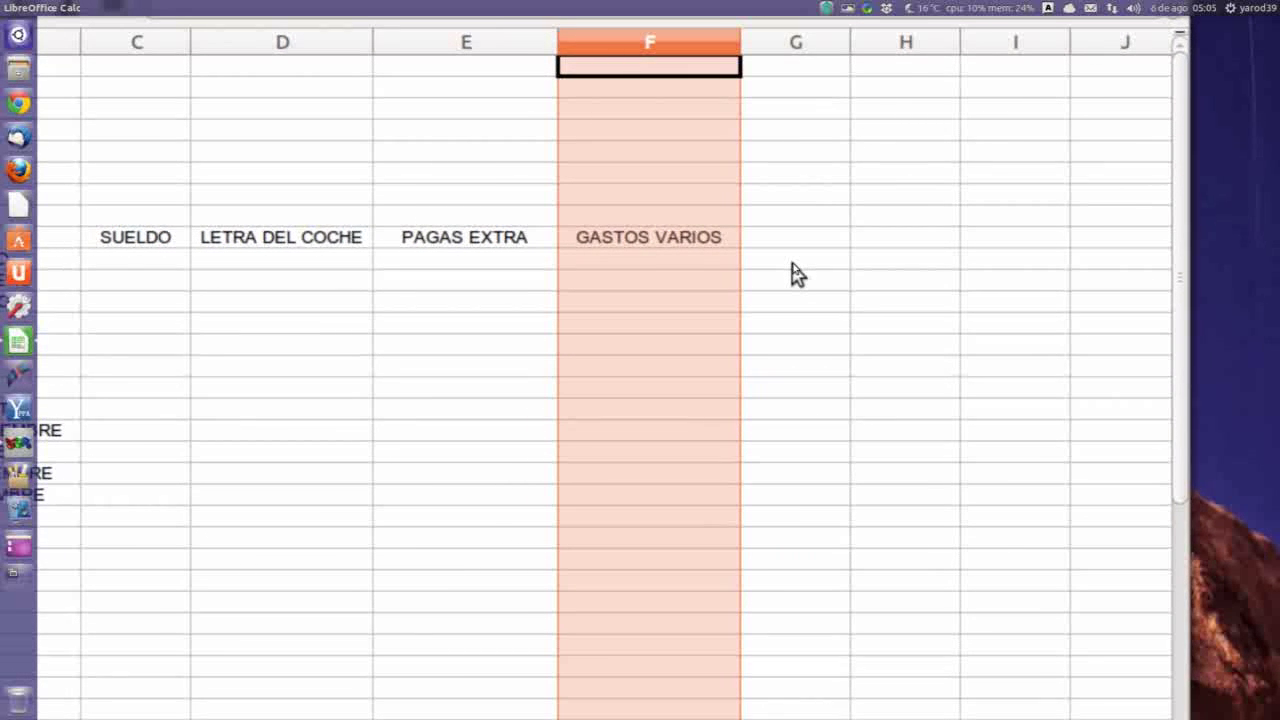
Enter the heading TOTAL MENSUAL in cell G9, beside GASTOS VARIOS.
left_click(793, 265)
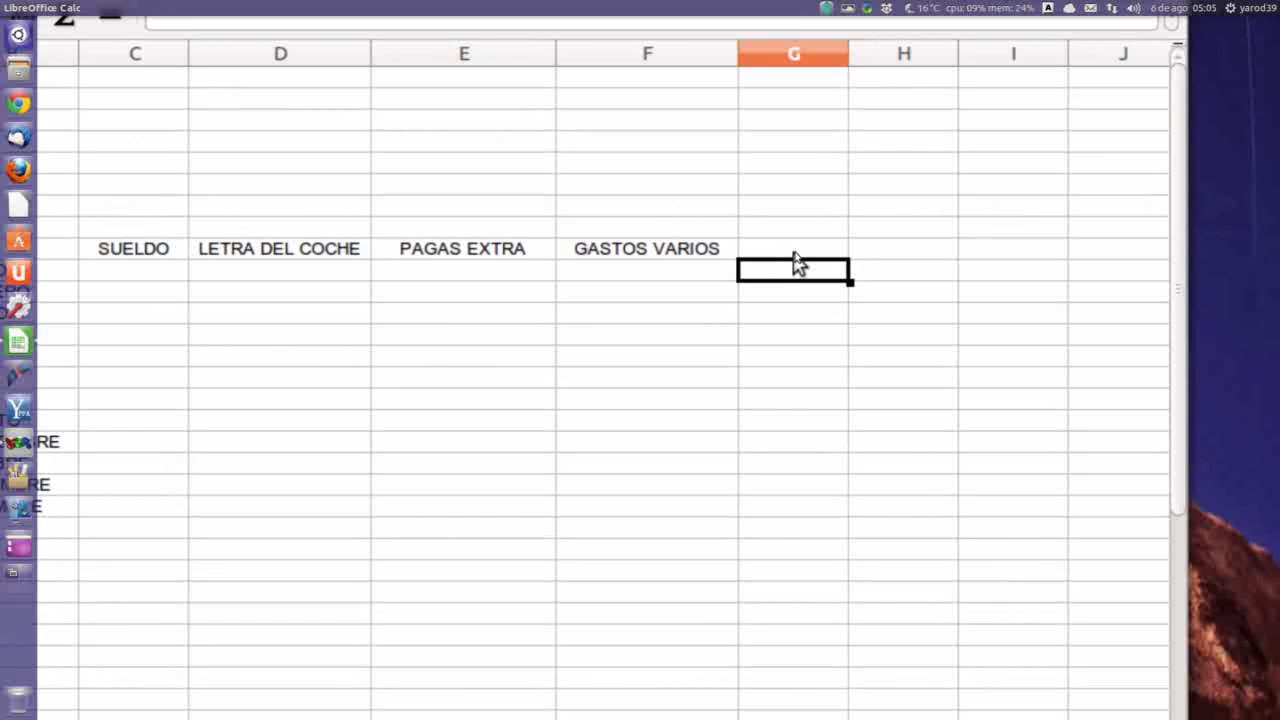
left_click(794, 253)
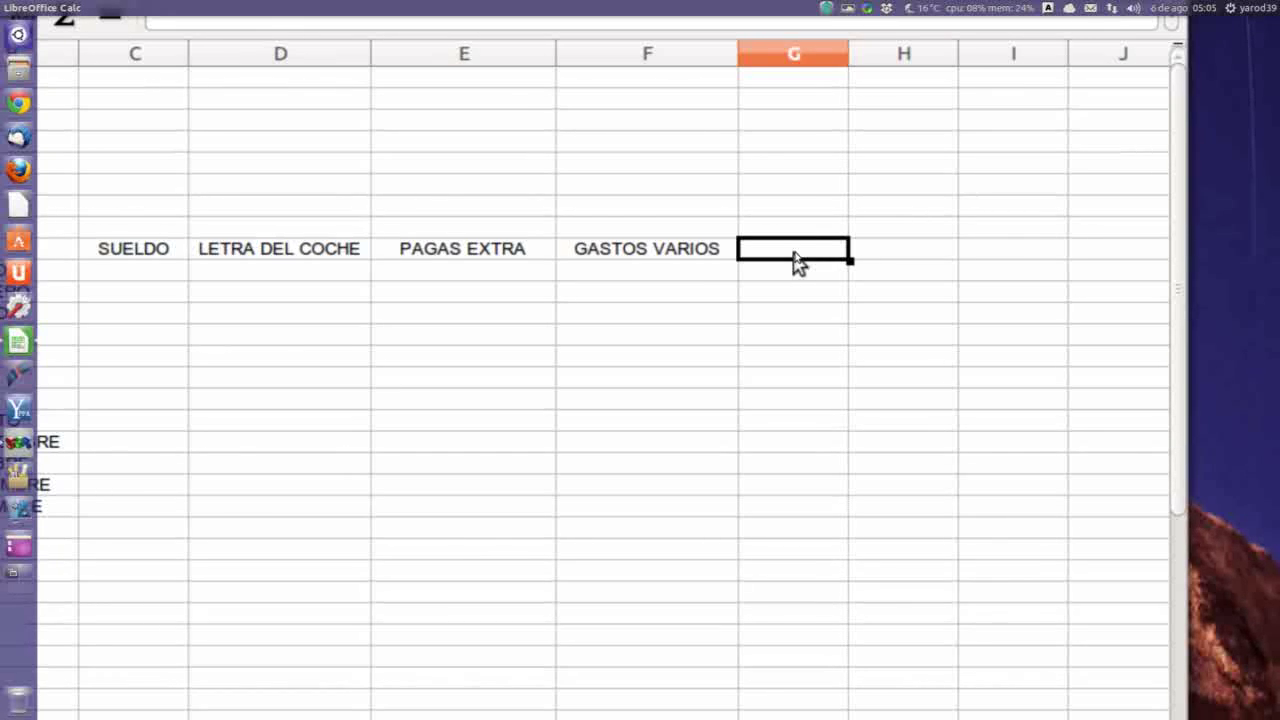
type("TOTAL")
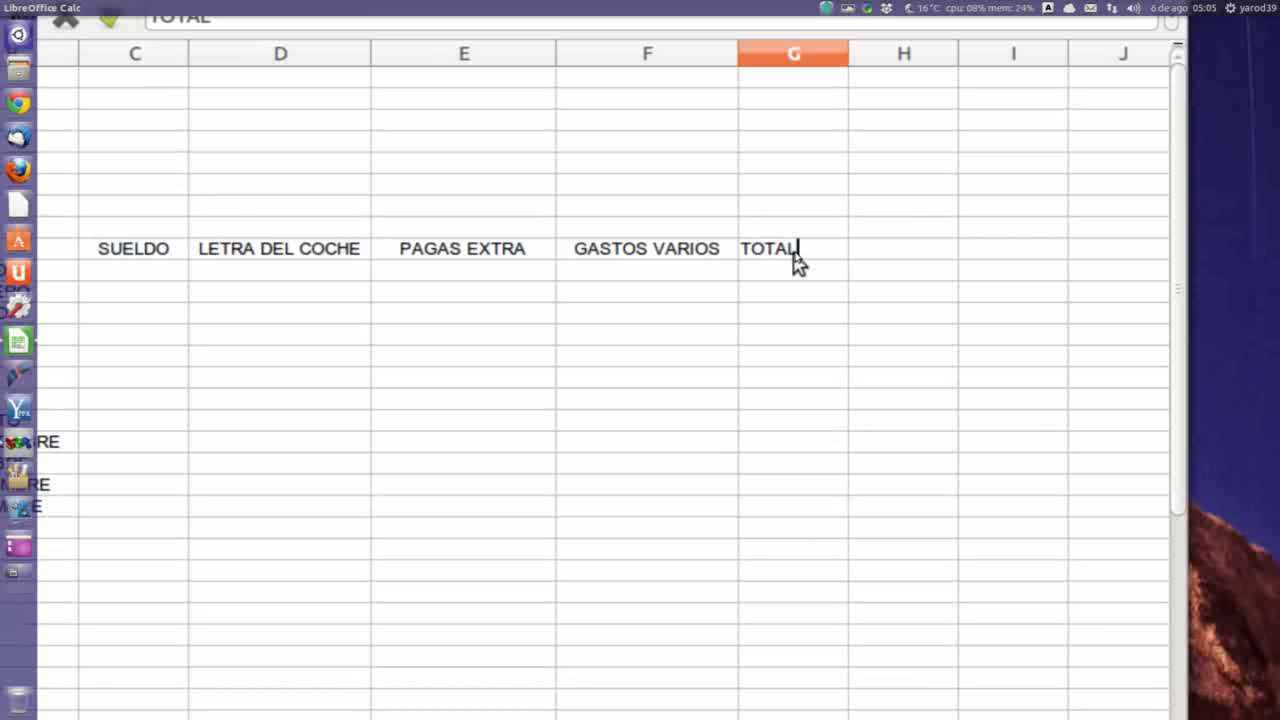
type(" MENSUAL")
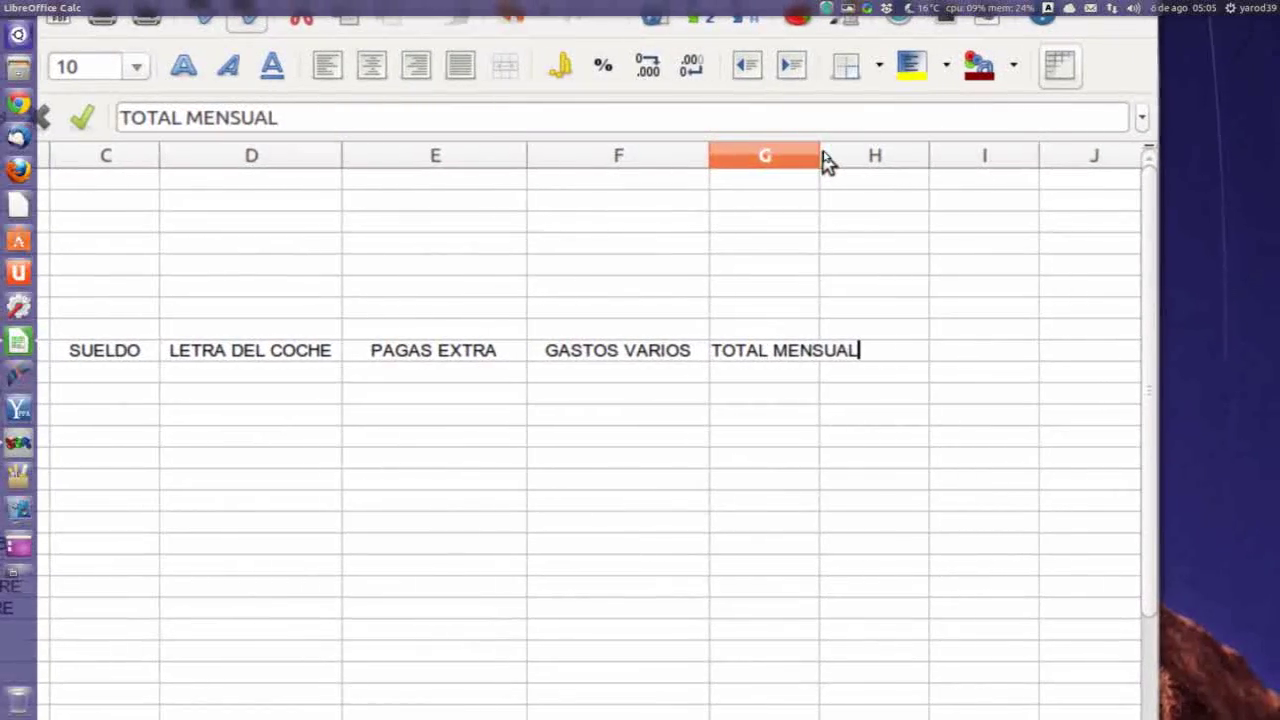
left_click(817, 170)
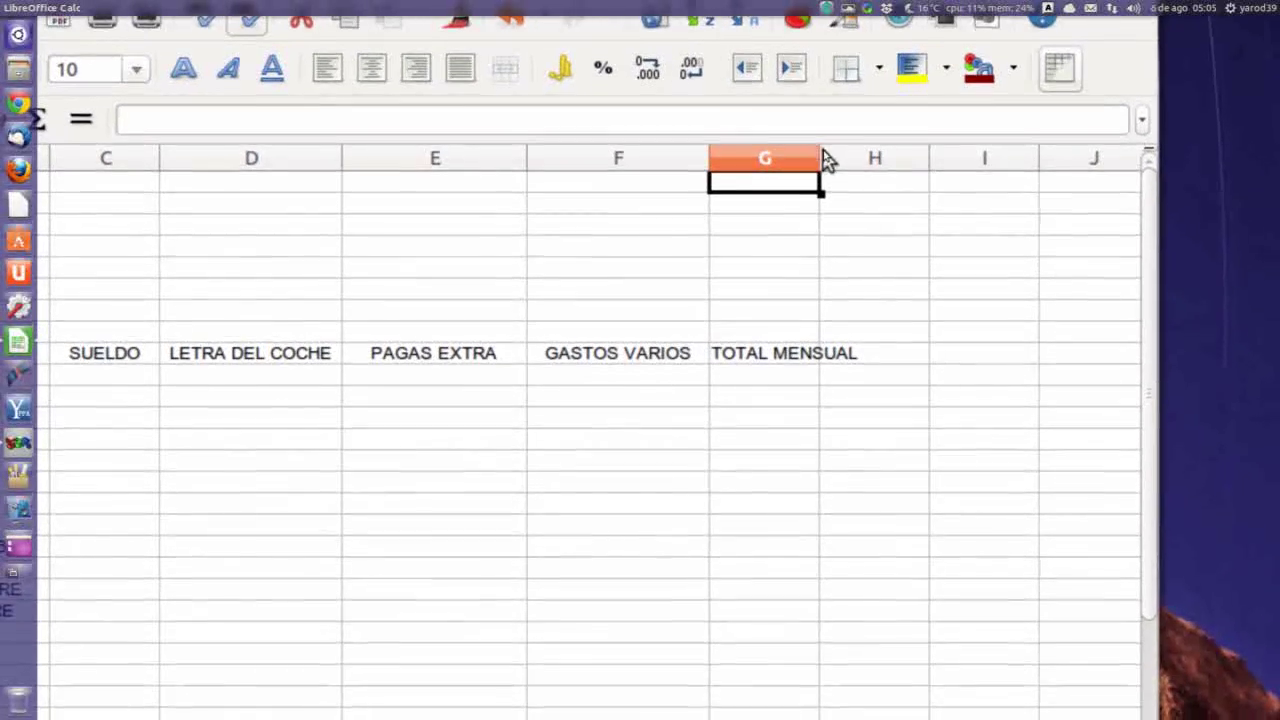
Widen column G to fit its TOTAL MENSUAL heading and centre the whole column horizontally.
left_click_drag(822, 156, 848, 156)
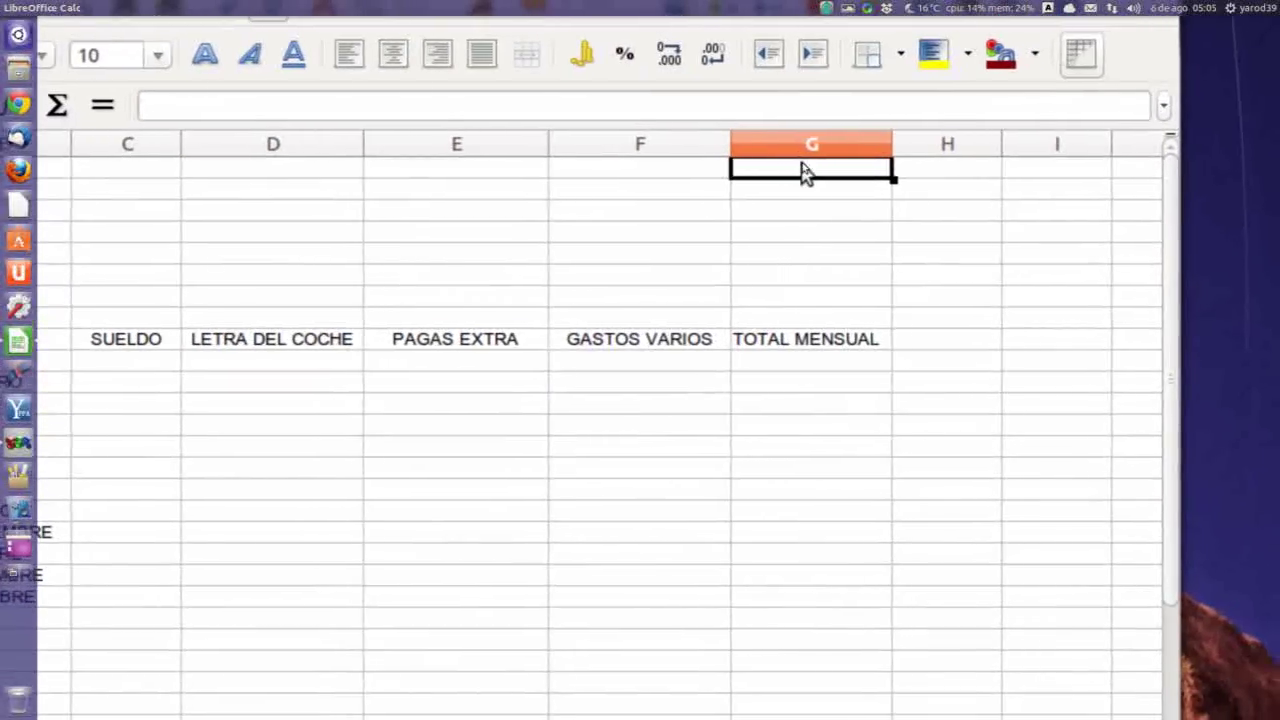
left_click(810, 150)
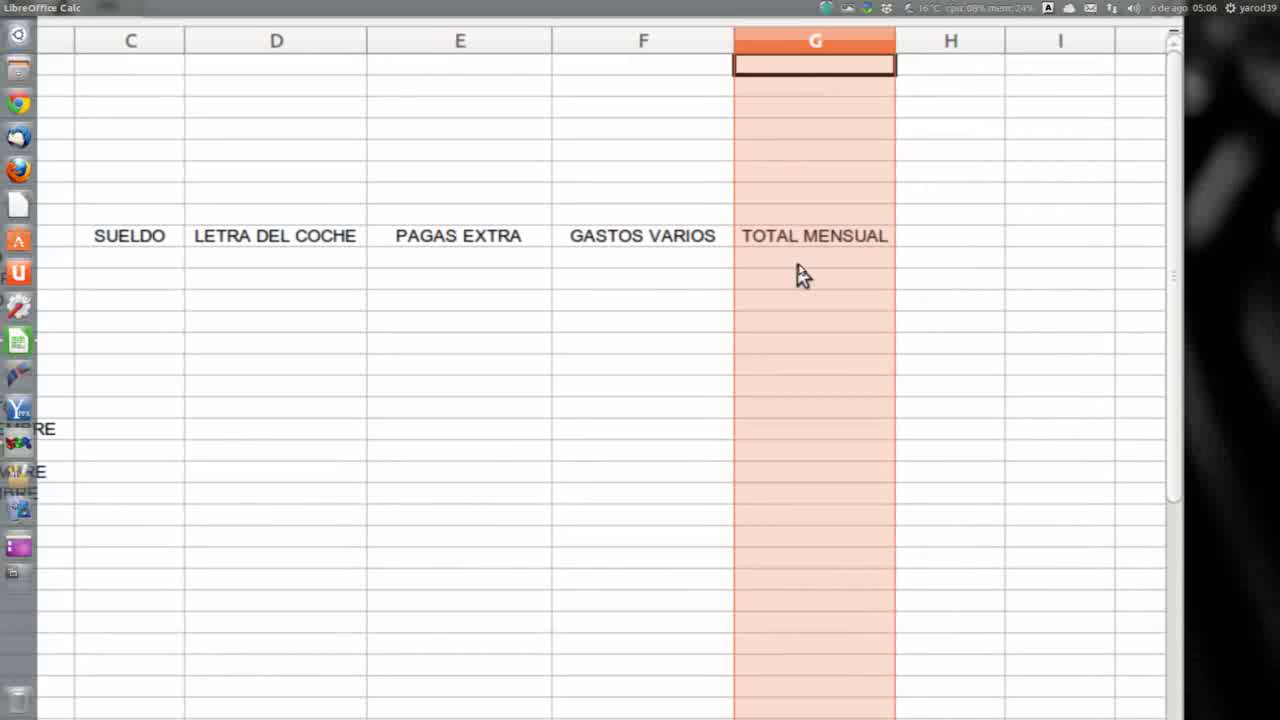
Enter the formula =C10-D10+E10-F10 in cell G10 to calculate ENERO's monthly total.
left_click(885, 258)
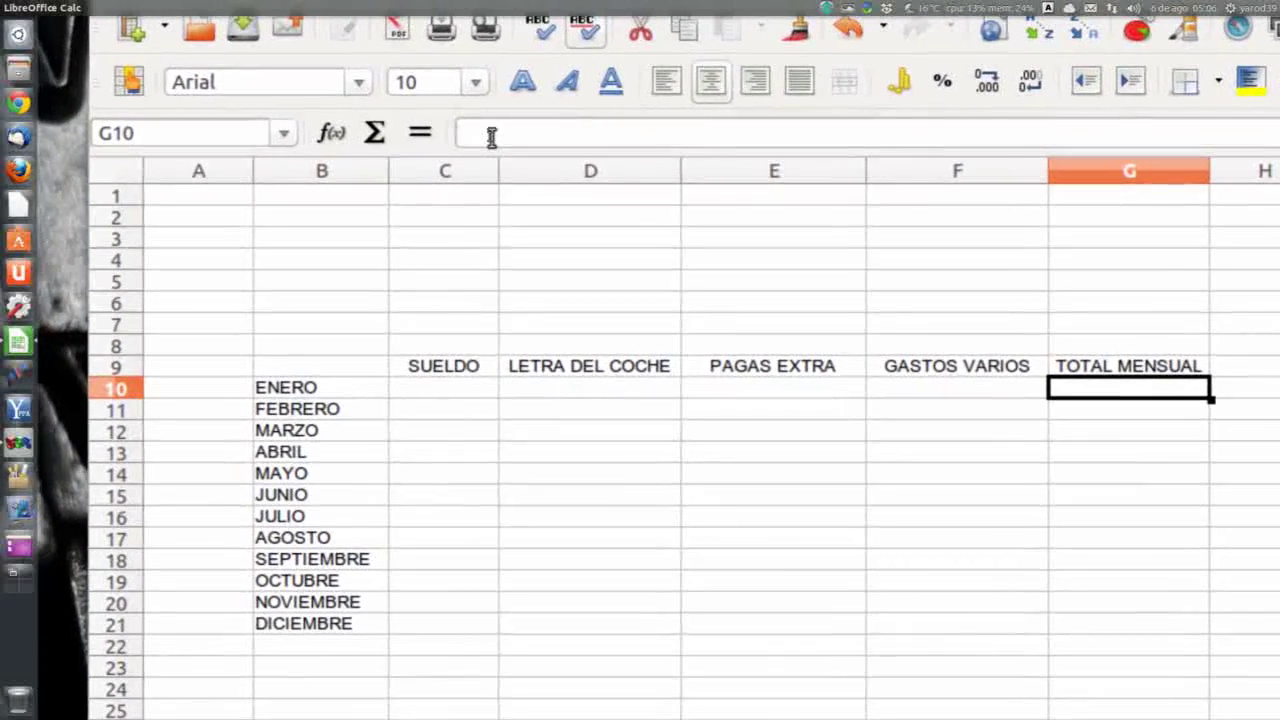
left_click(491, 136)
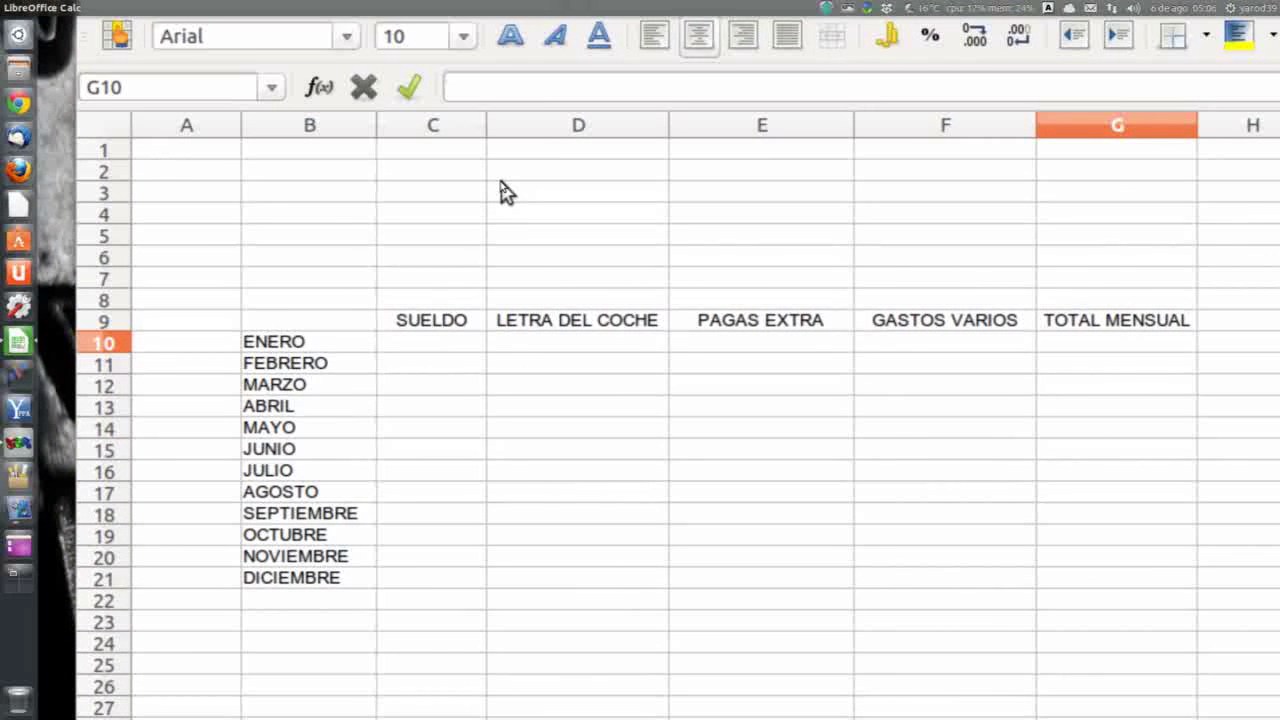
type("=")
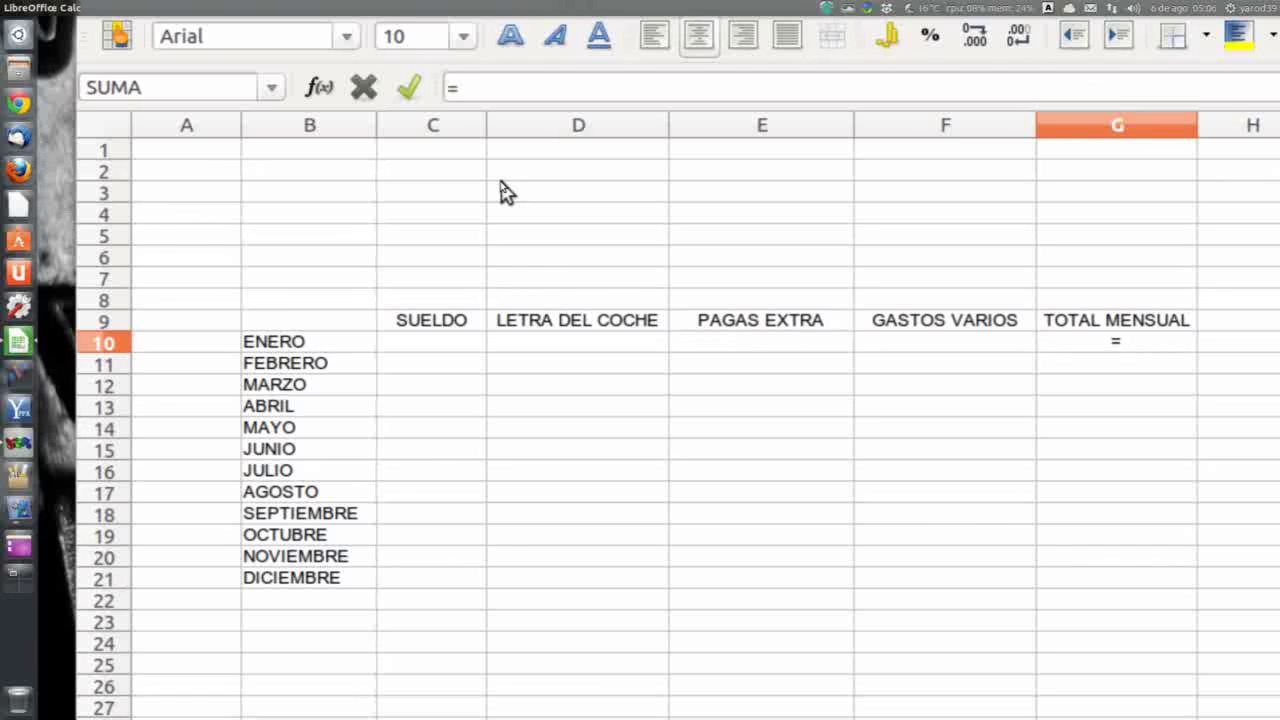
type("C10")
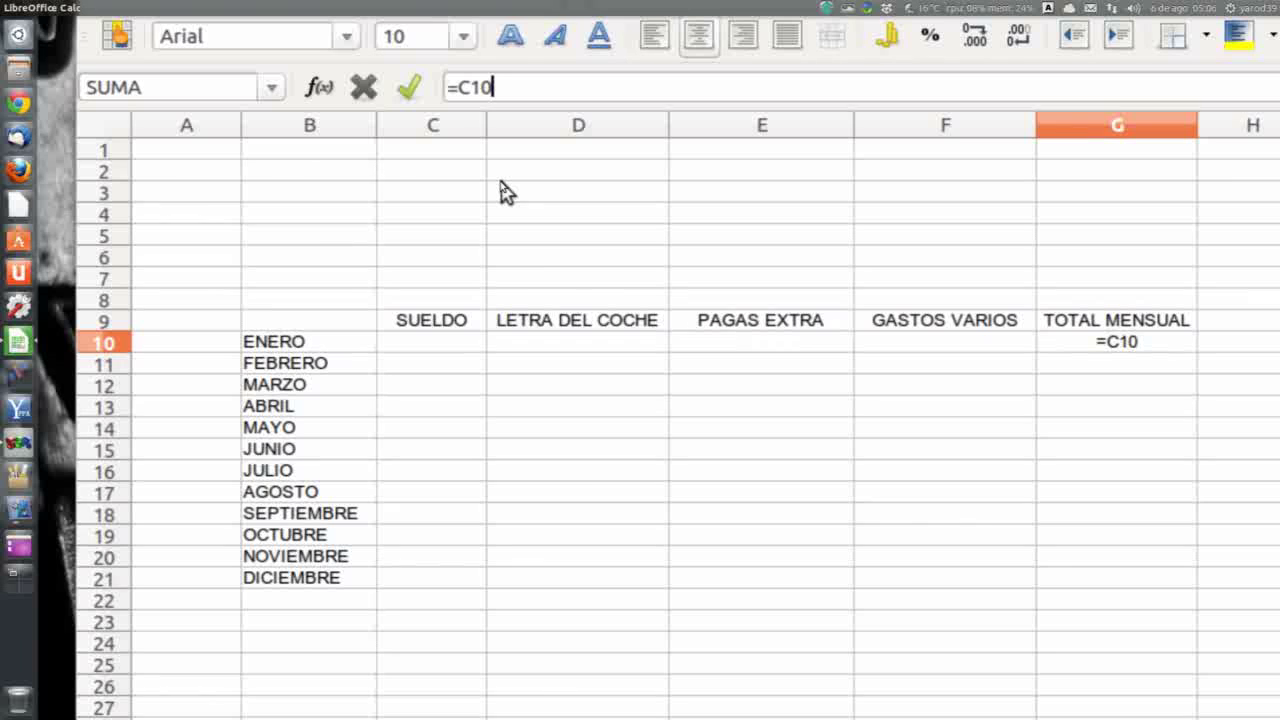
type("-D")
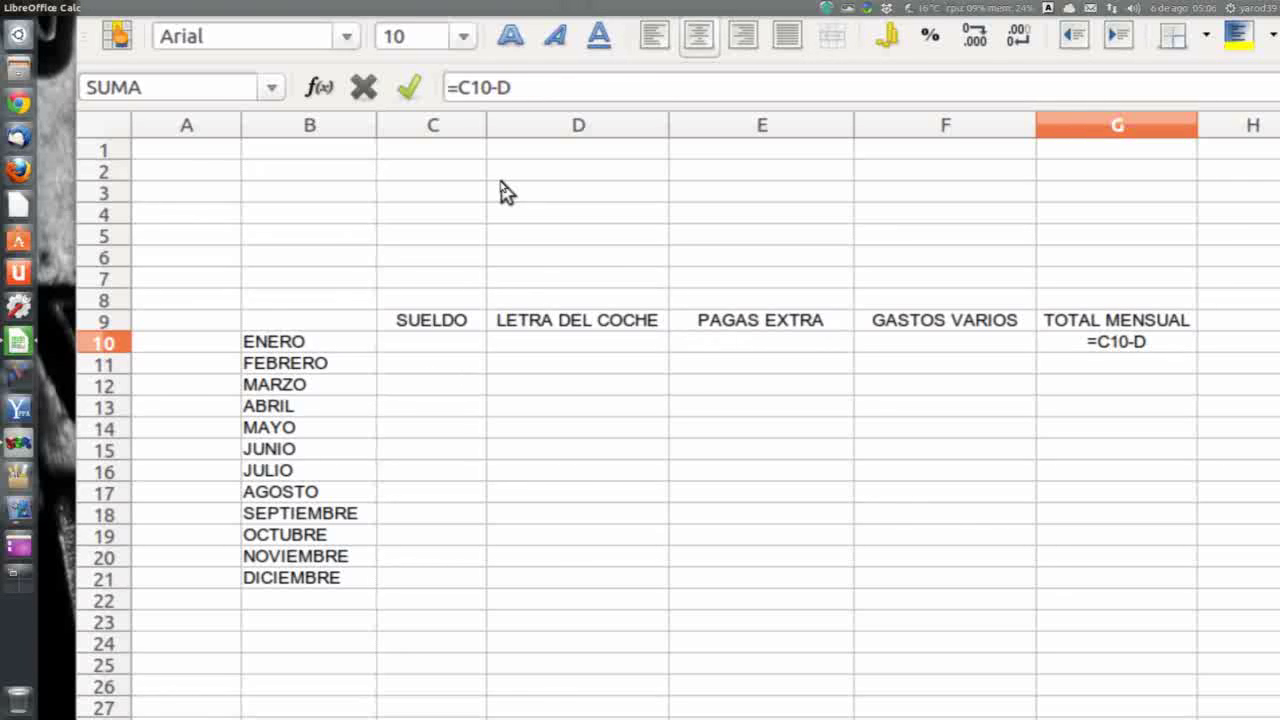
type("10")
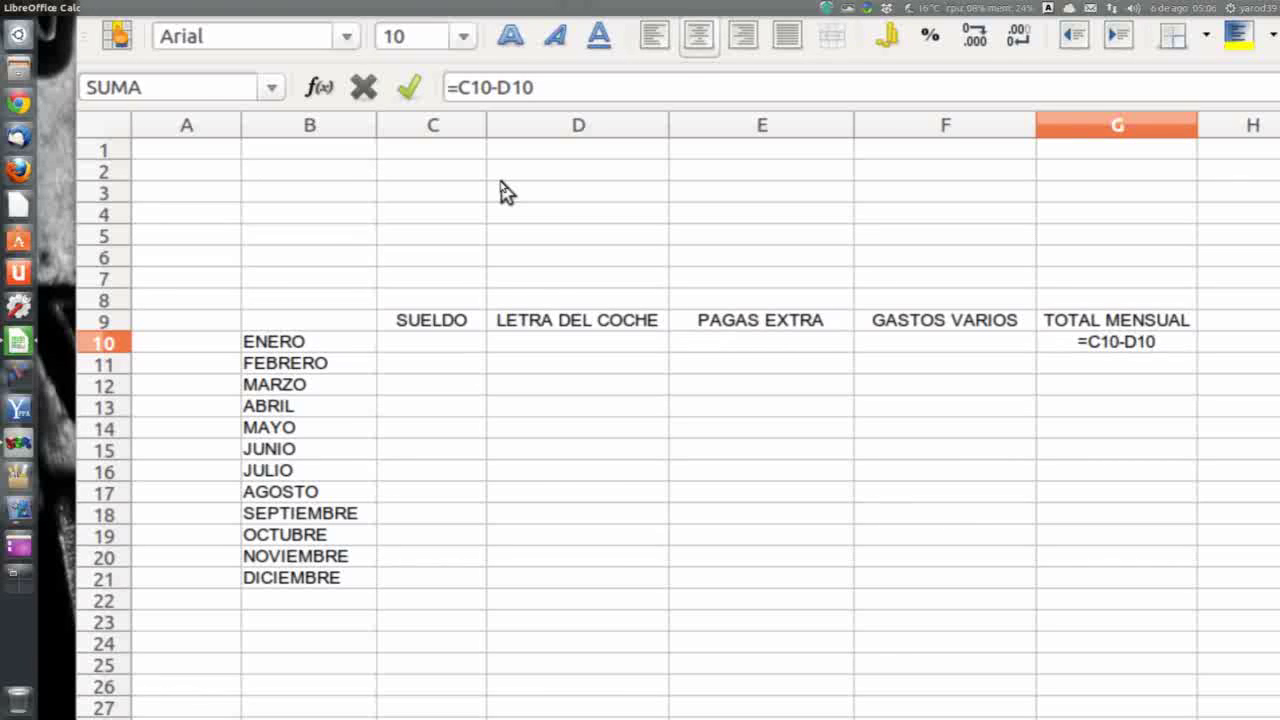
type("+E10")
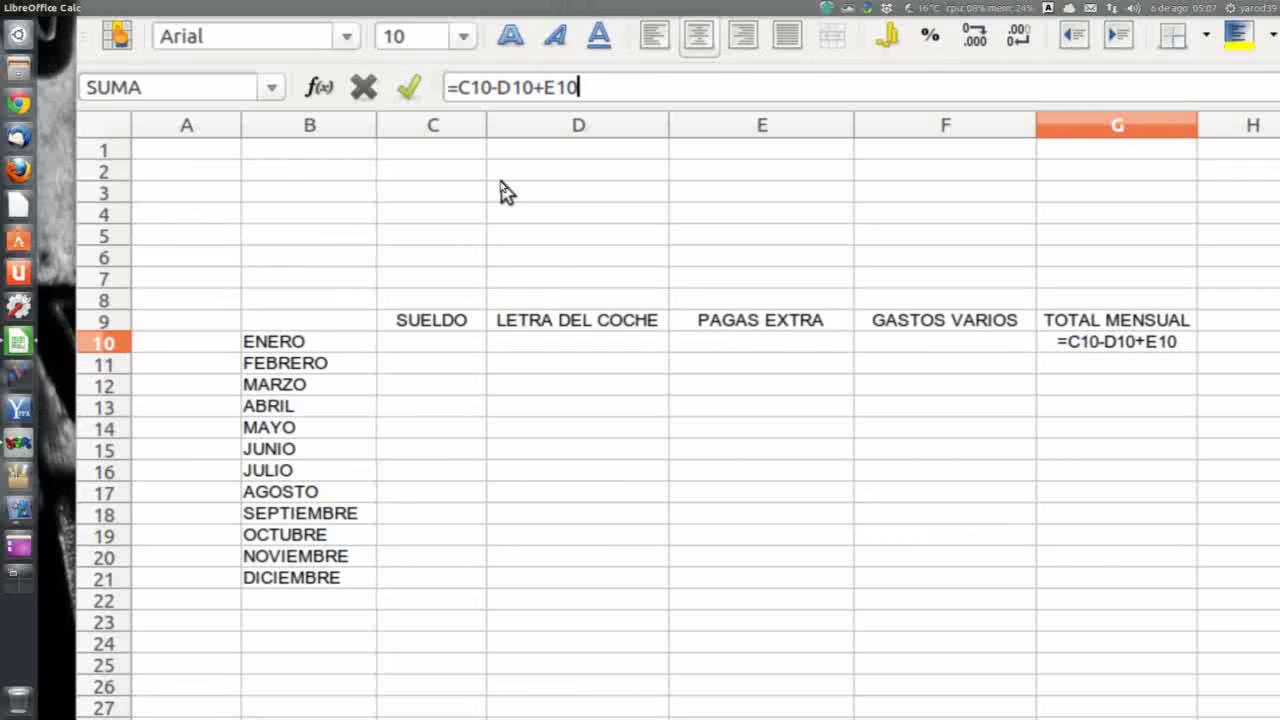
type("-")
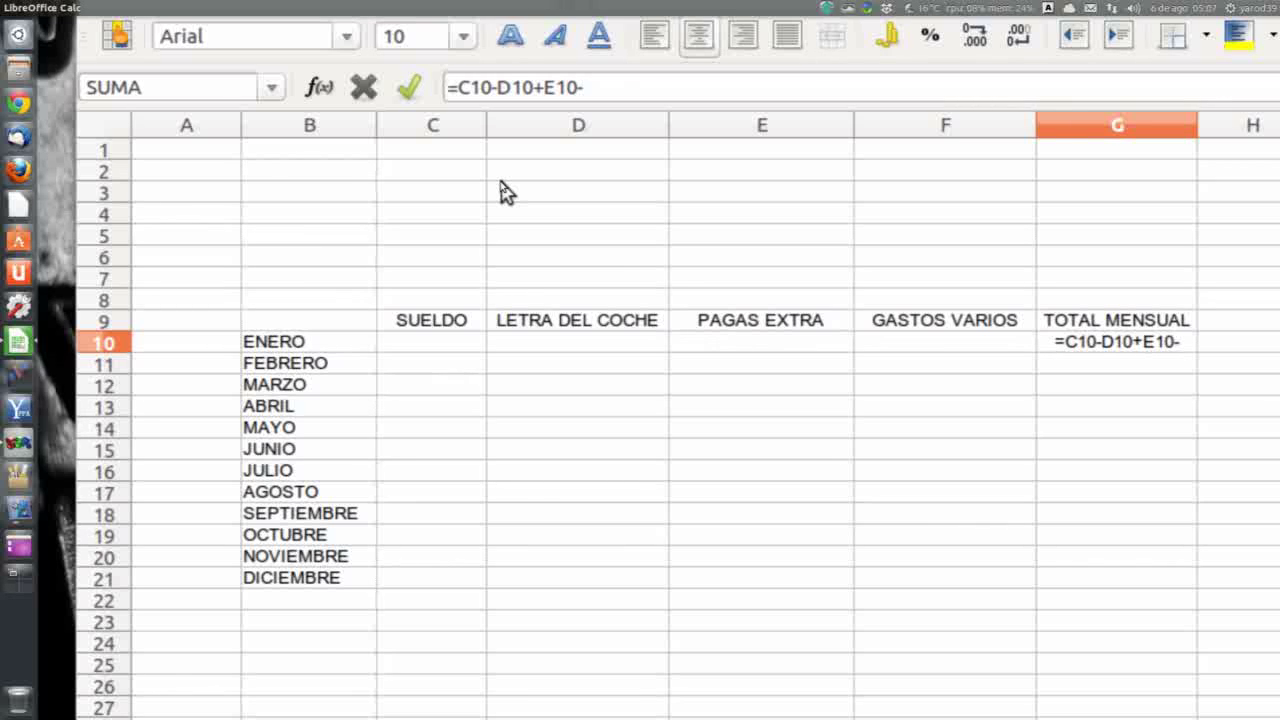
type("F10")
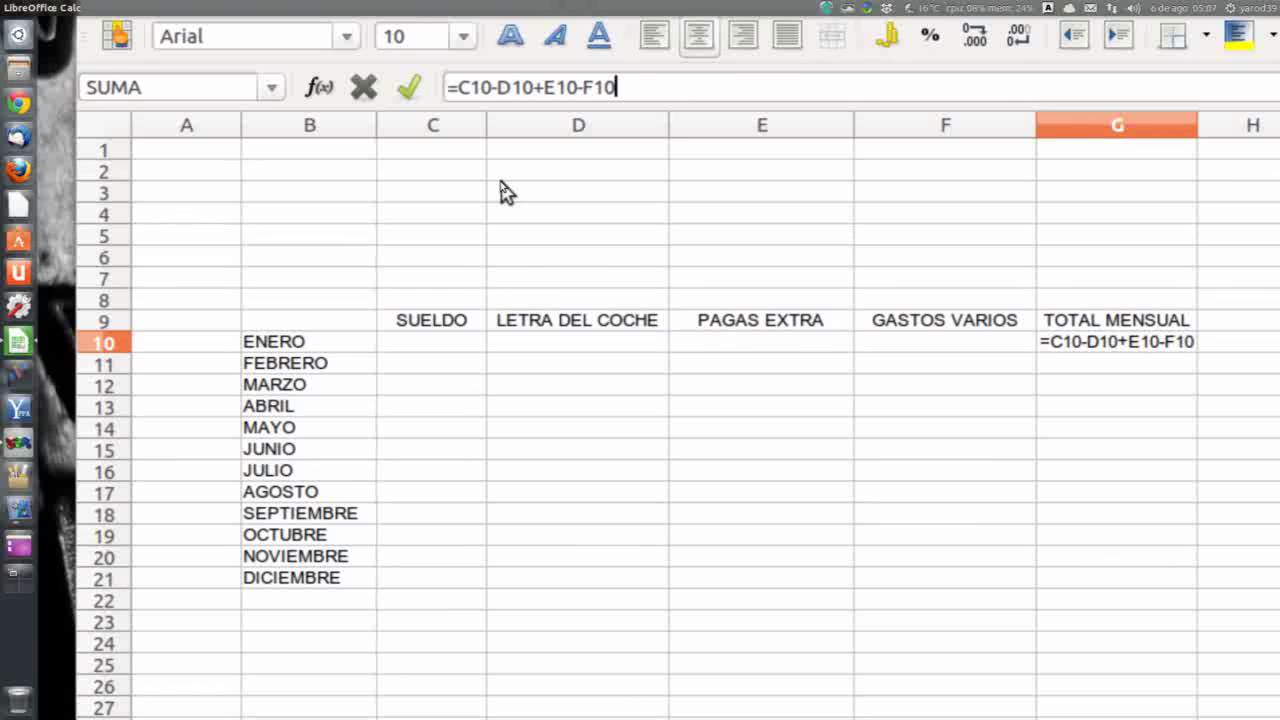
key("Return")
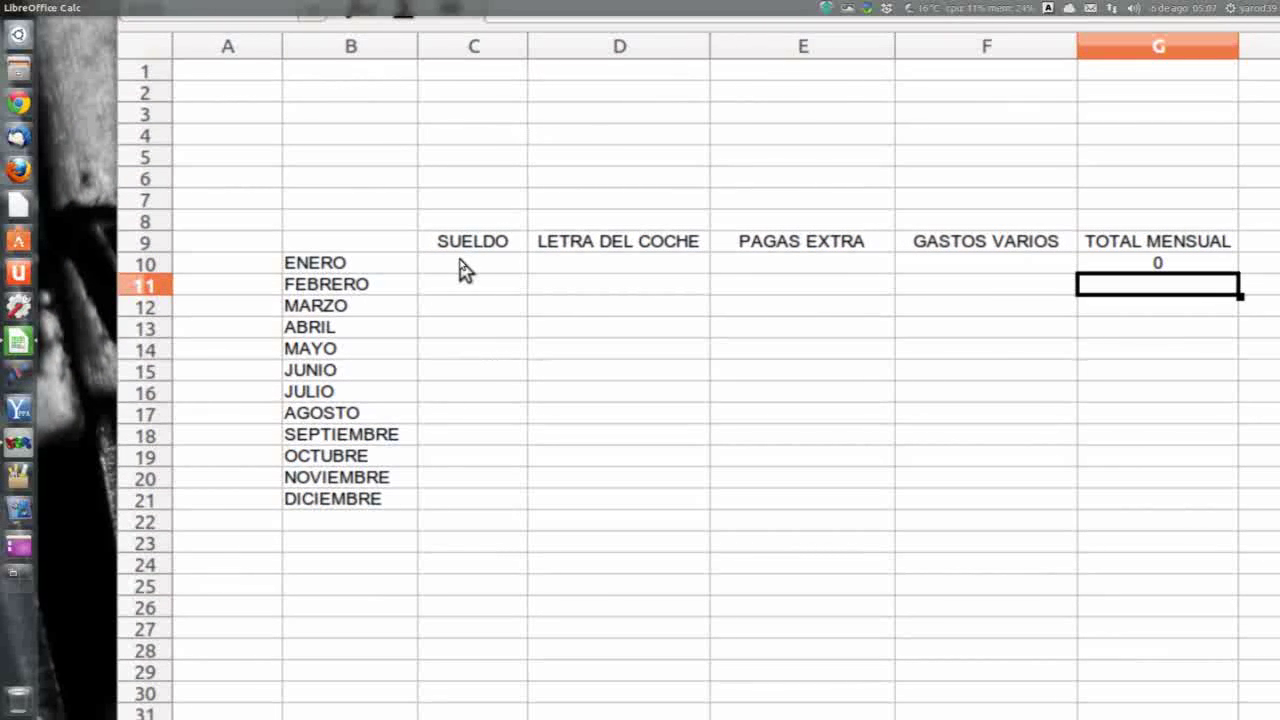
Enter 1200 as the SUELDO for ENERO in cell C10.
left_click(463, 266)
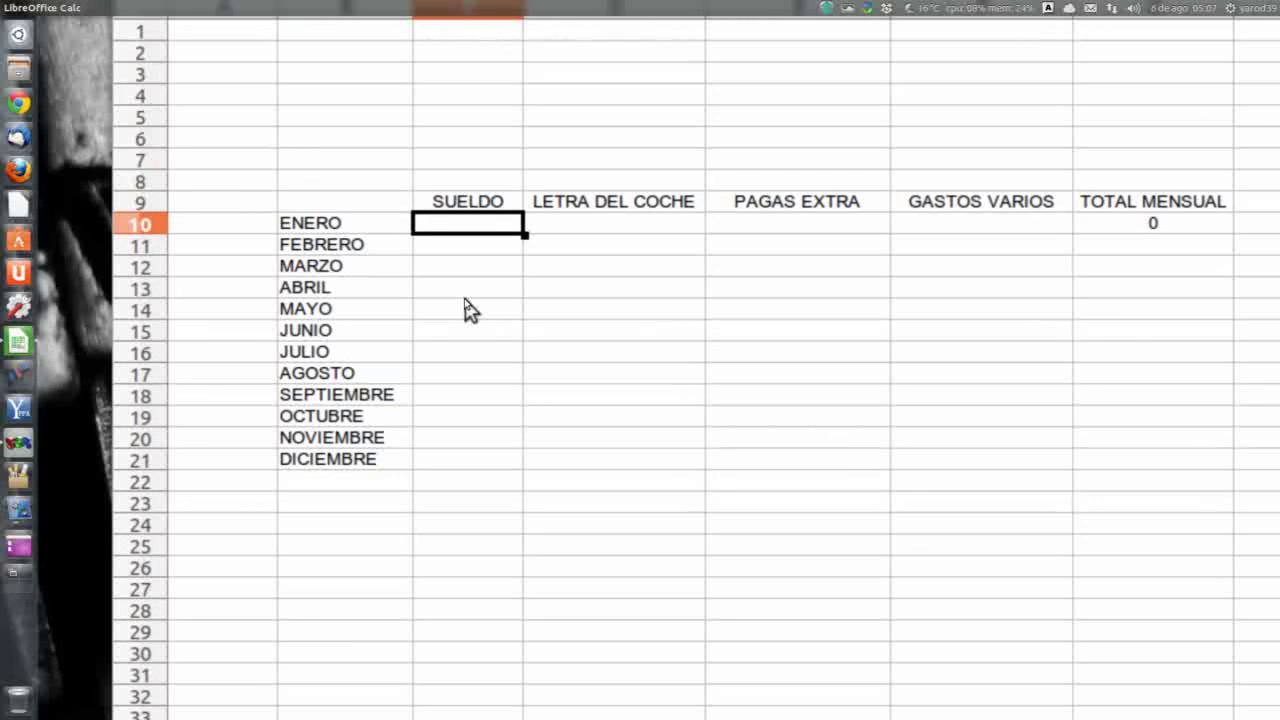
type("1200")
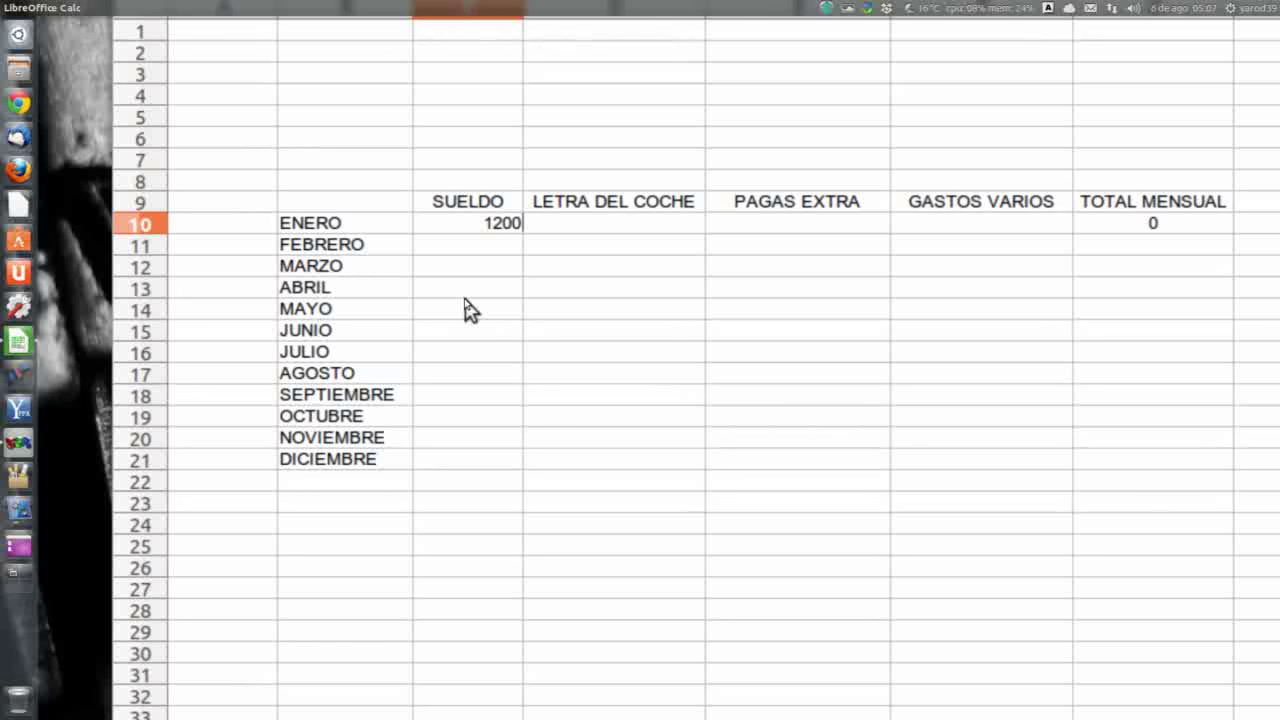
key("Return")
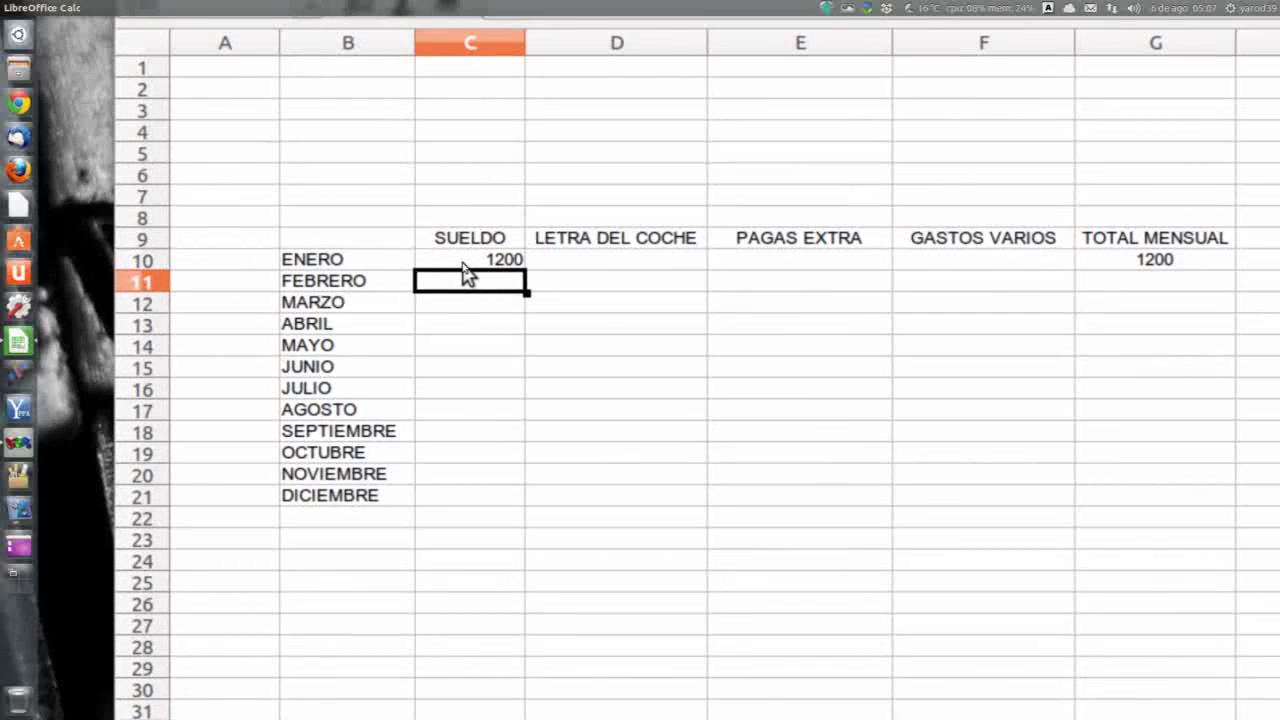
Format cells C10:G21 as euro currency with 0 decimals, thousands separators and negative numbers in red.
left_click(463, 264)
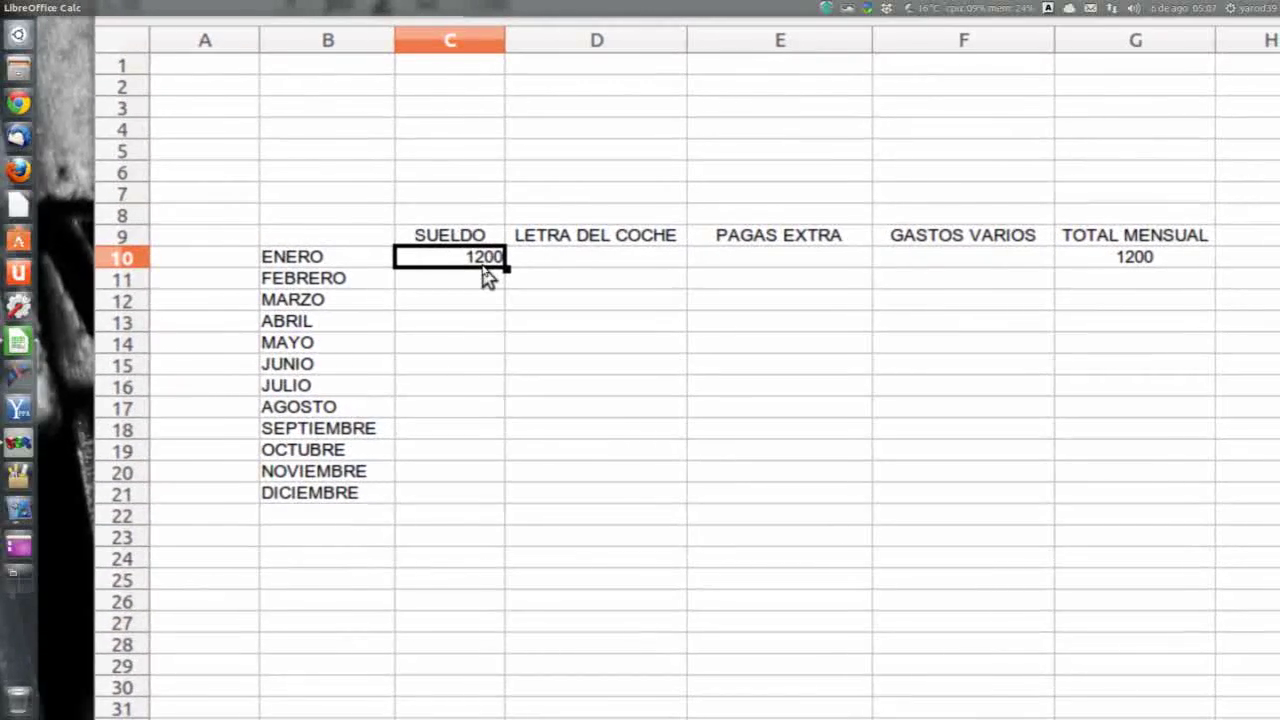
left_click_drag(463, 264, 668, 281)
left_click_drag(665, 280, 794, 383)
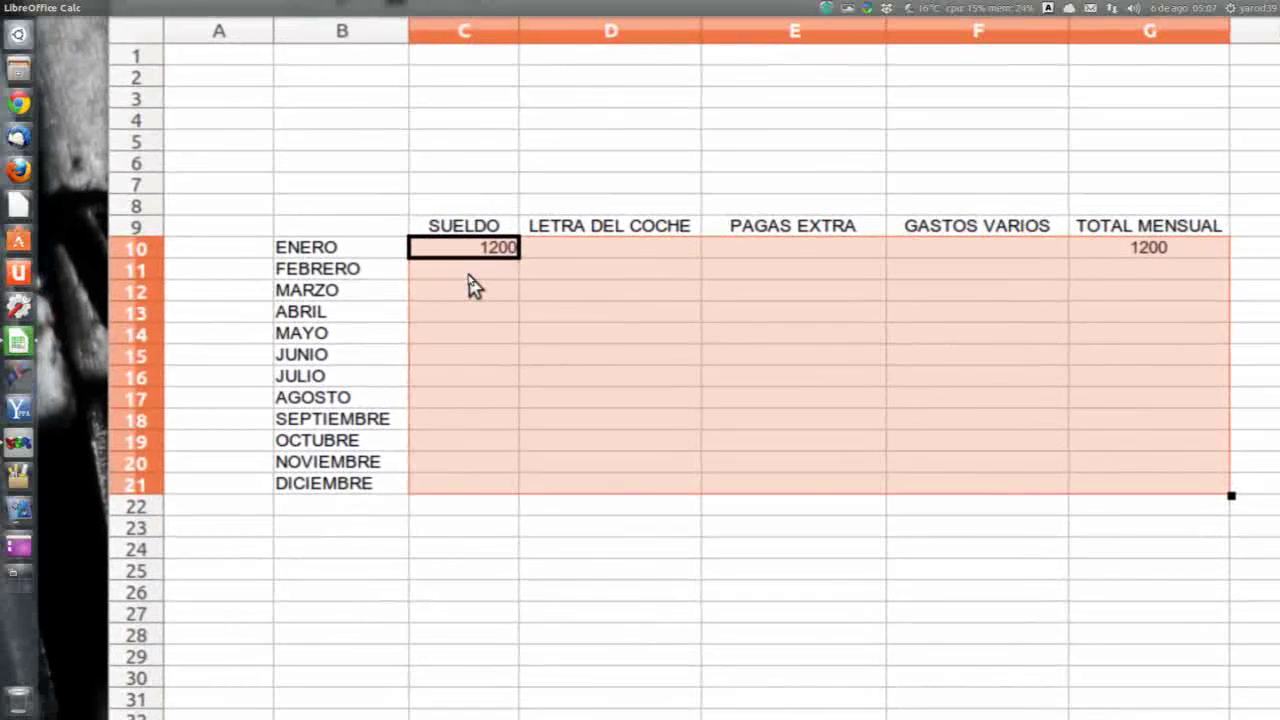
right_click(470, 283)
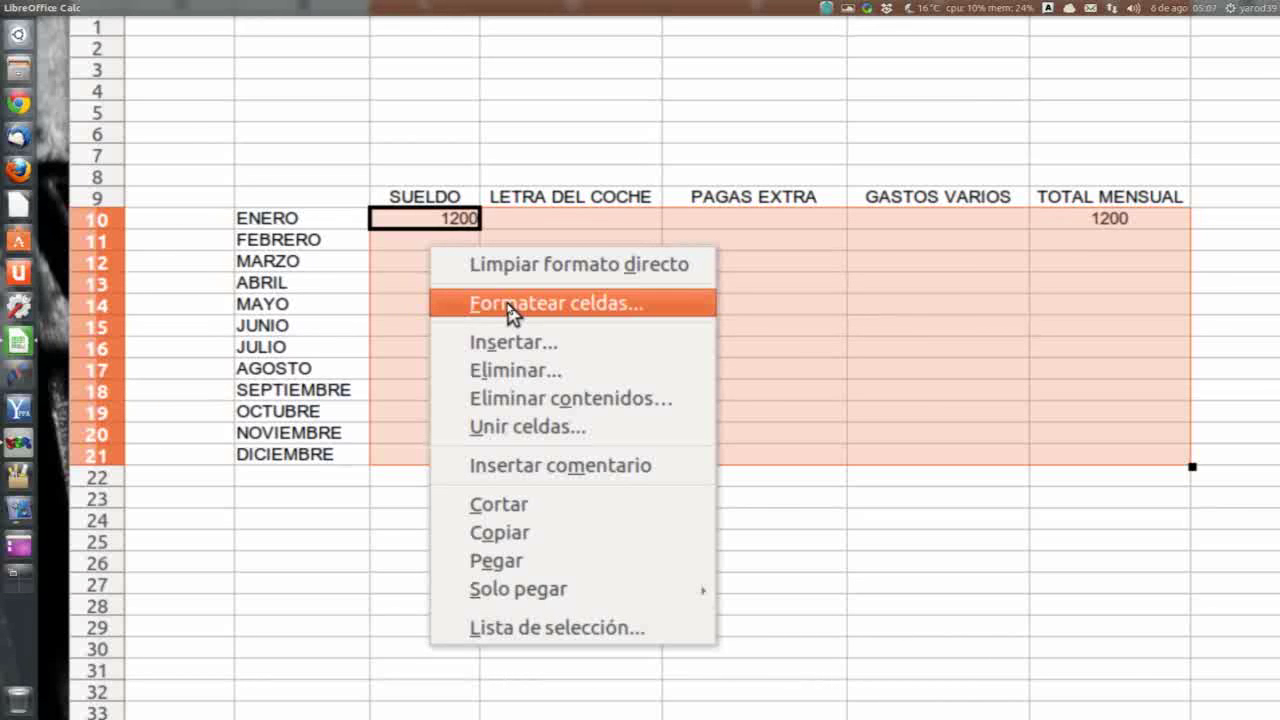
left_click(509, 304)
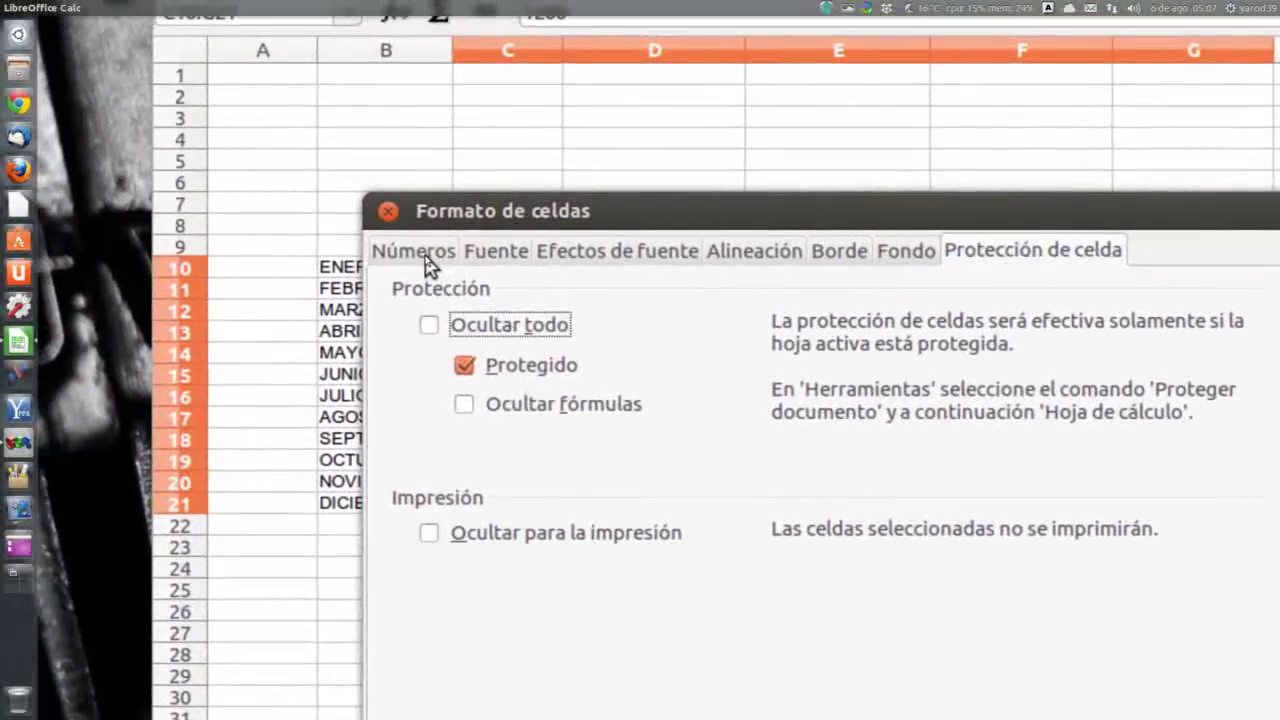
left_click(420, 252)
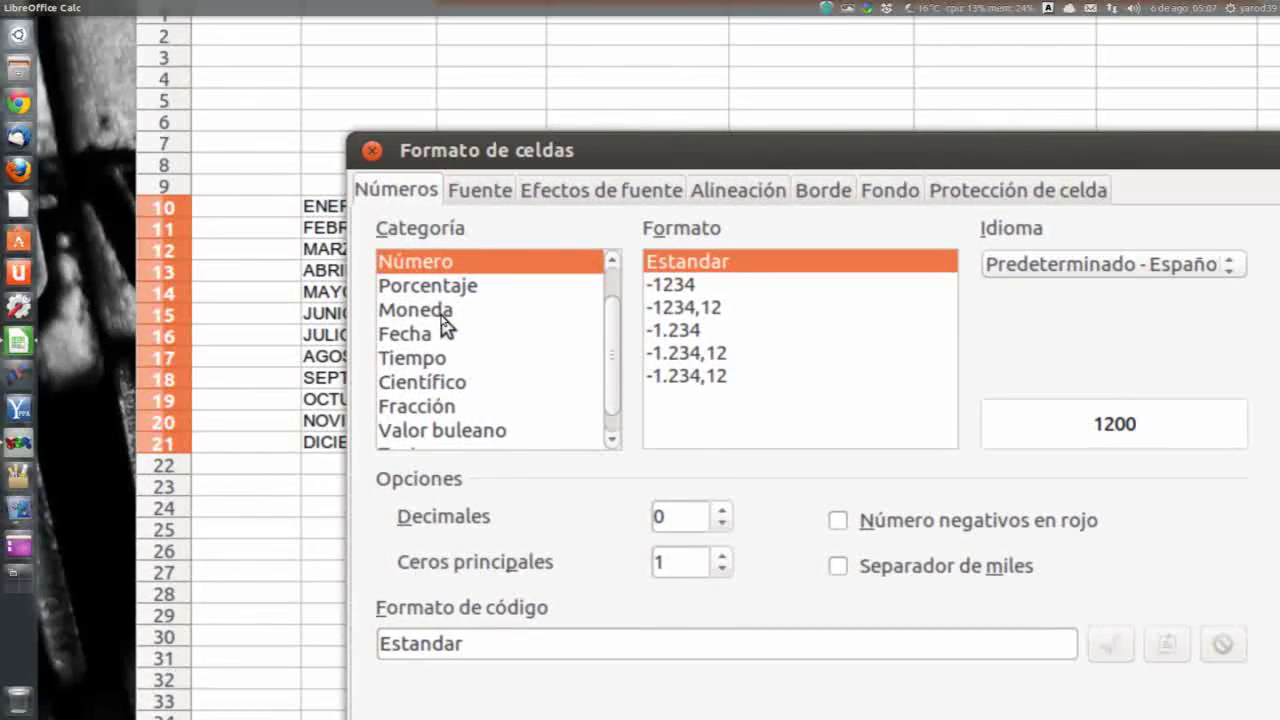
left_click(441, 312)
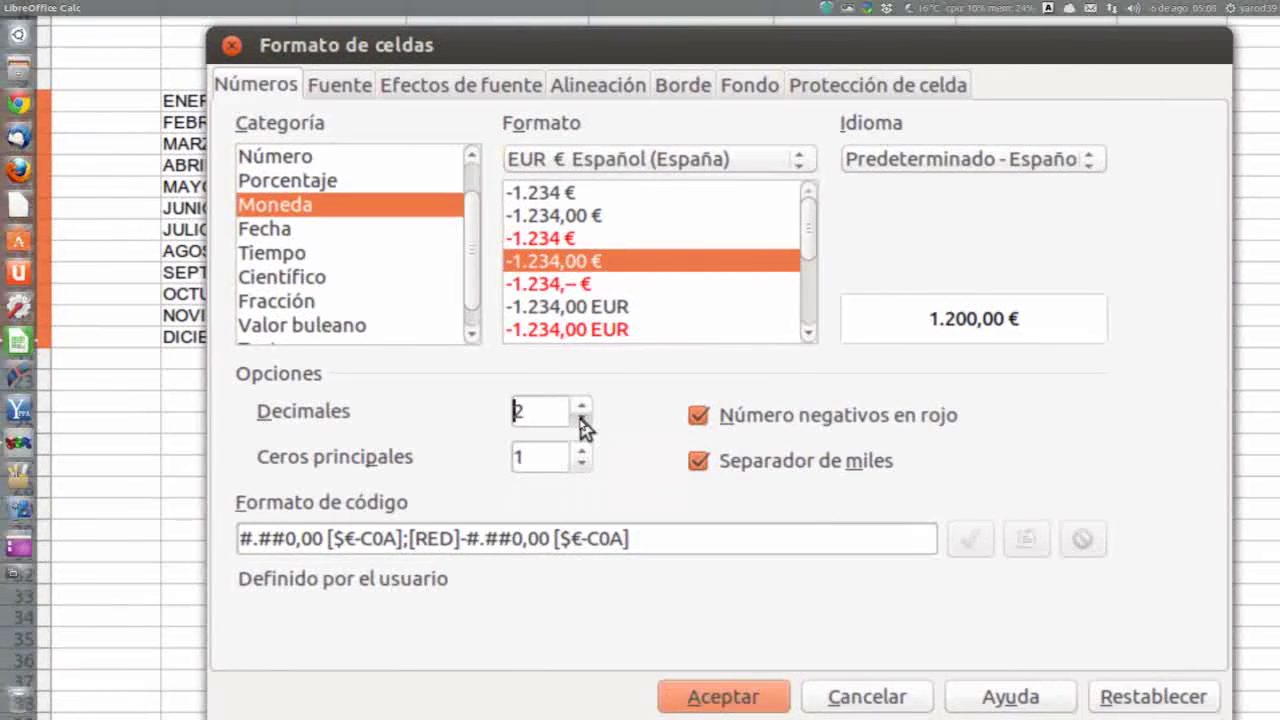
left_click(582, 420)
left_click(582, 420)
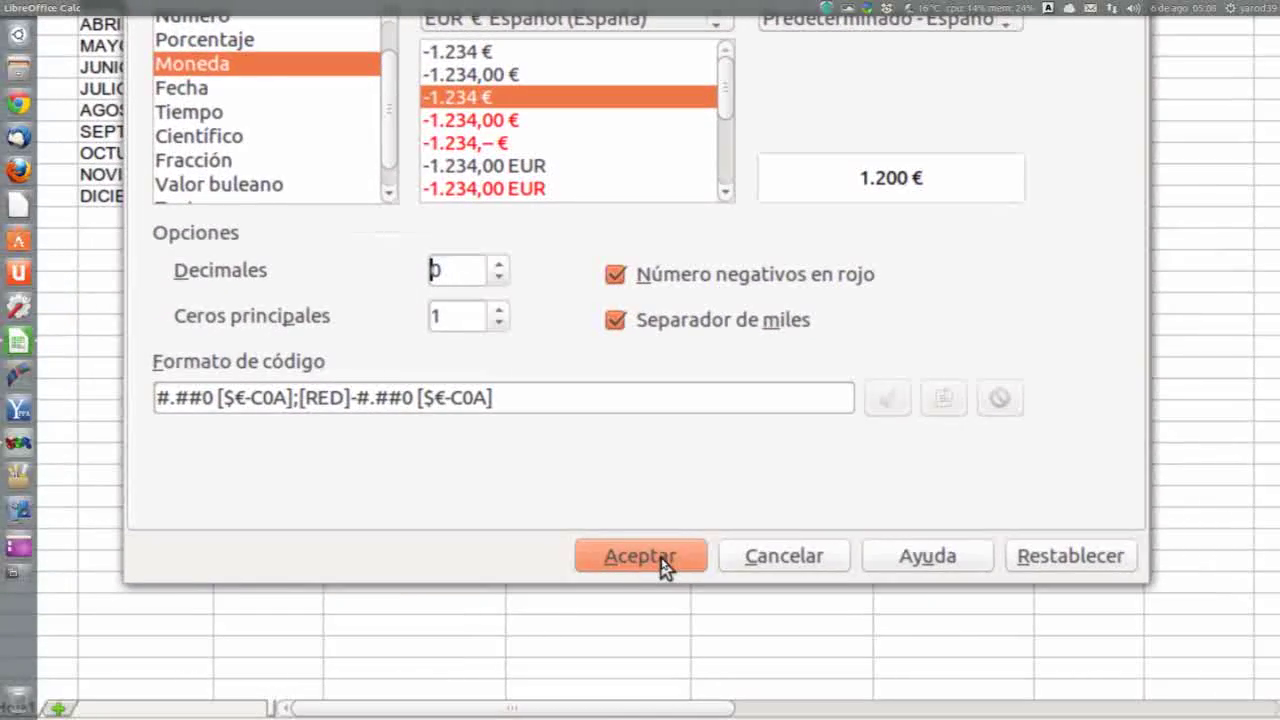
left_click(640, 556)
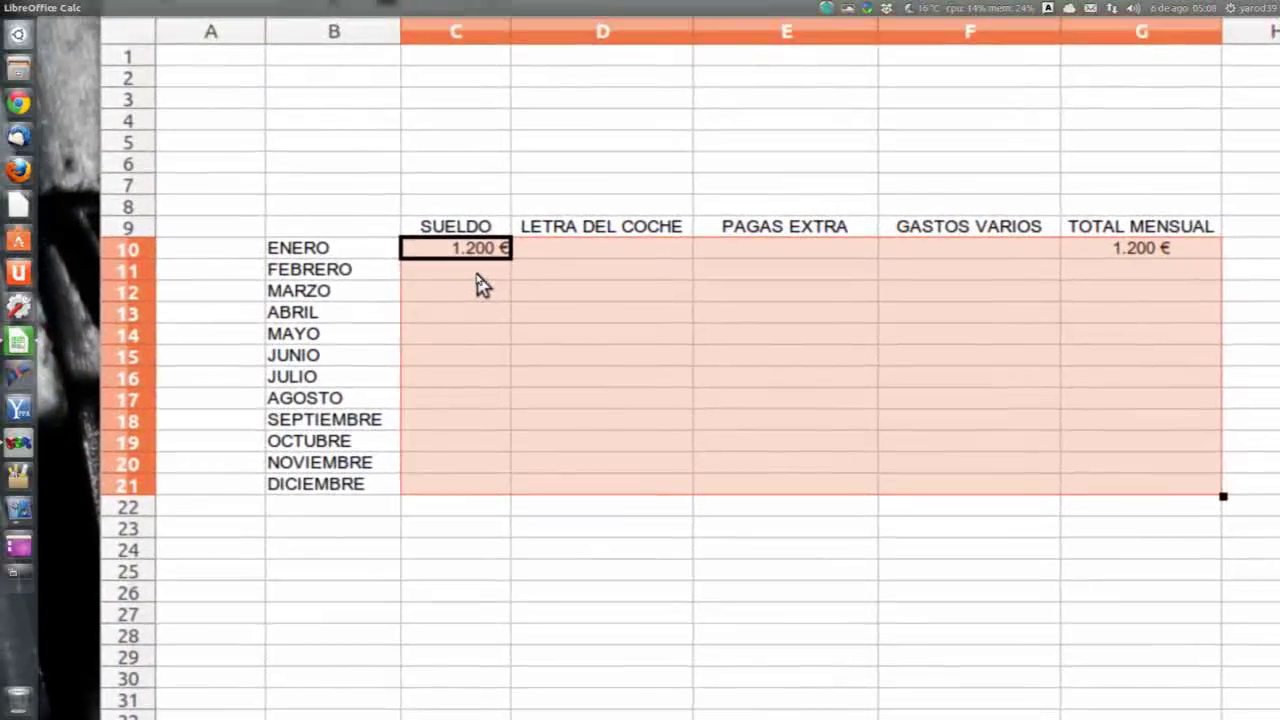
Enter 350 as the LETRA DEL COCHE for ENERO in cell D10.
left_click(456, 241)
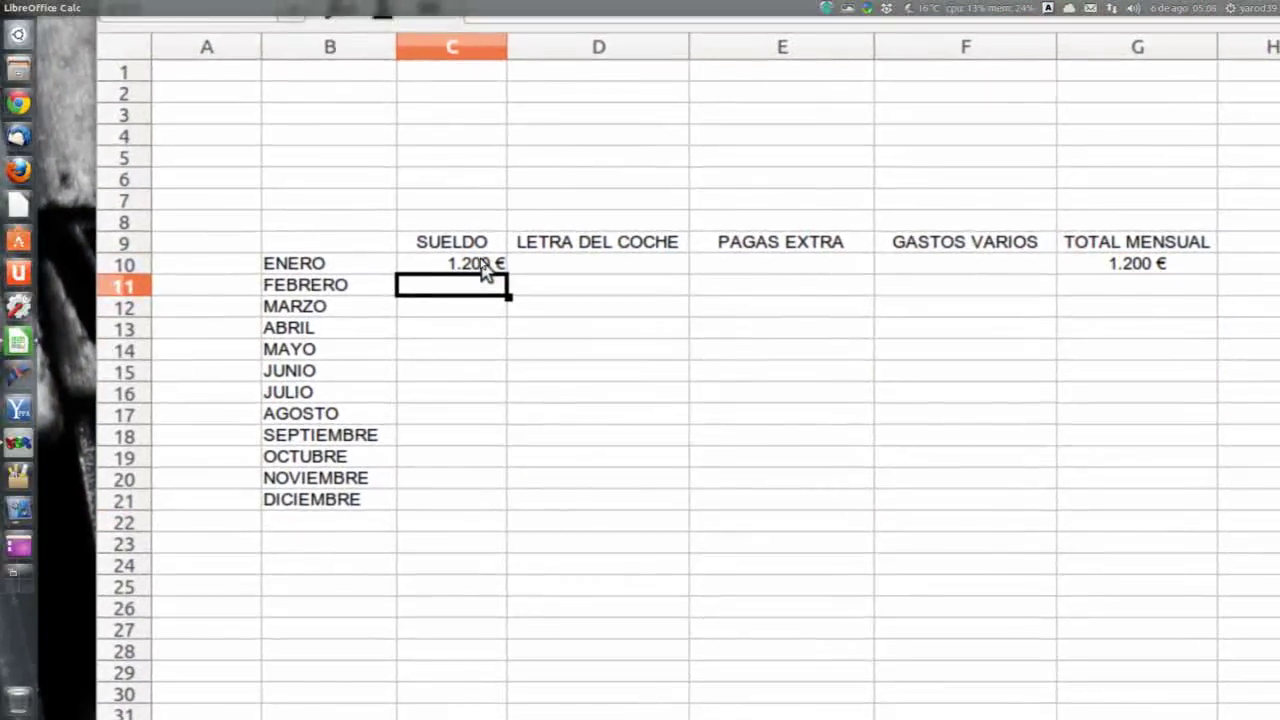
left_click(490, 252)
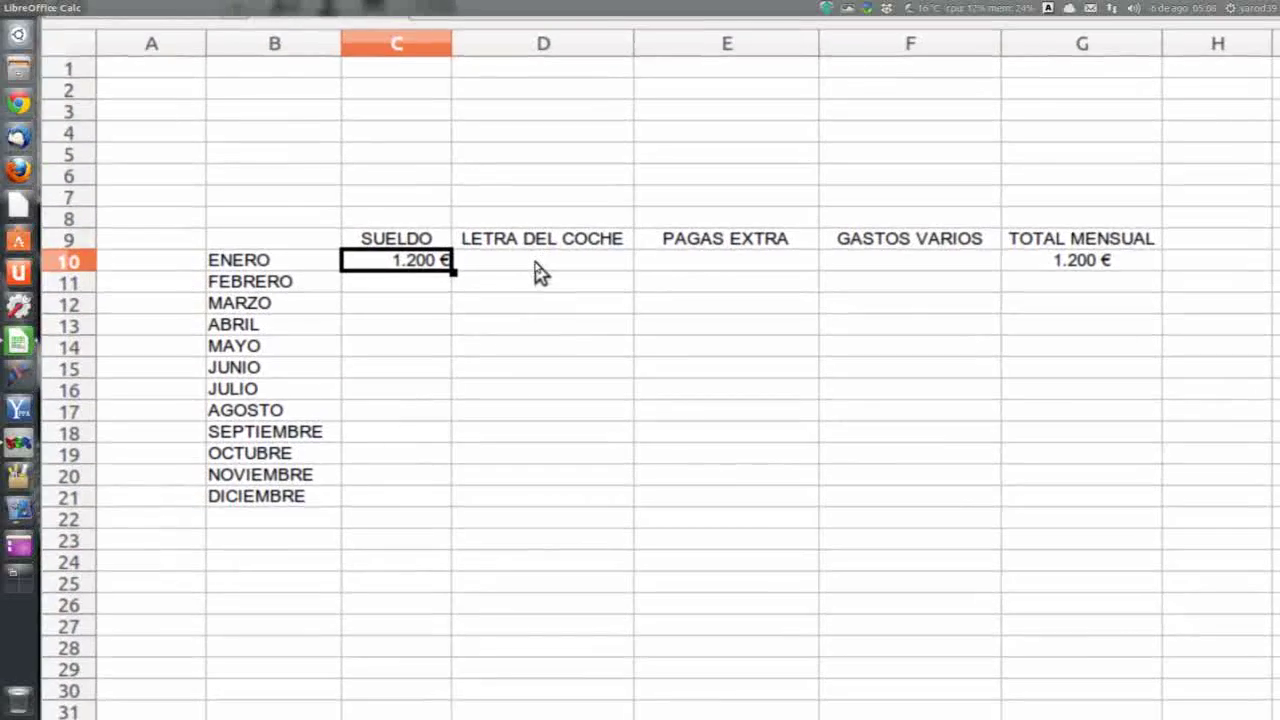
left_click(590, 215)
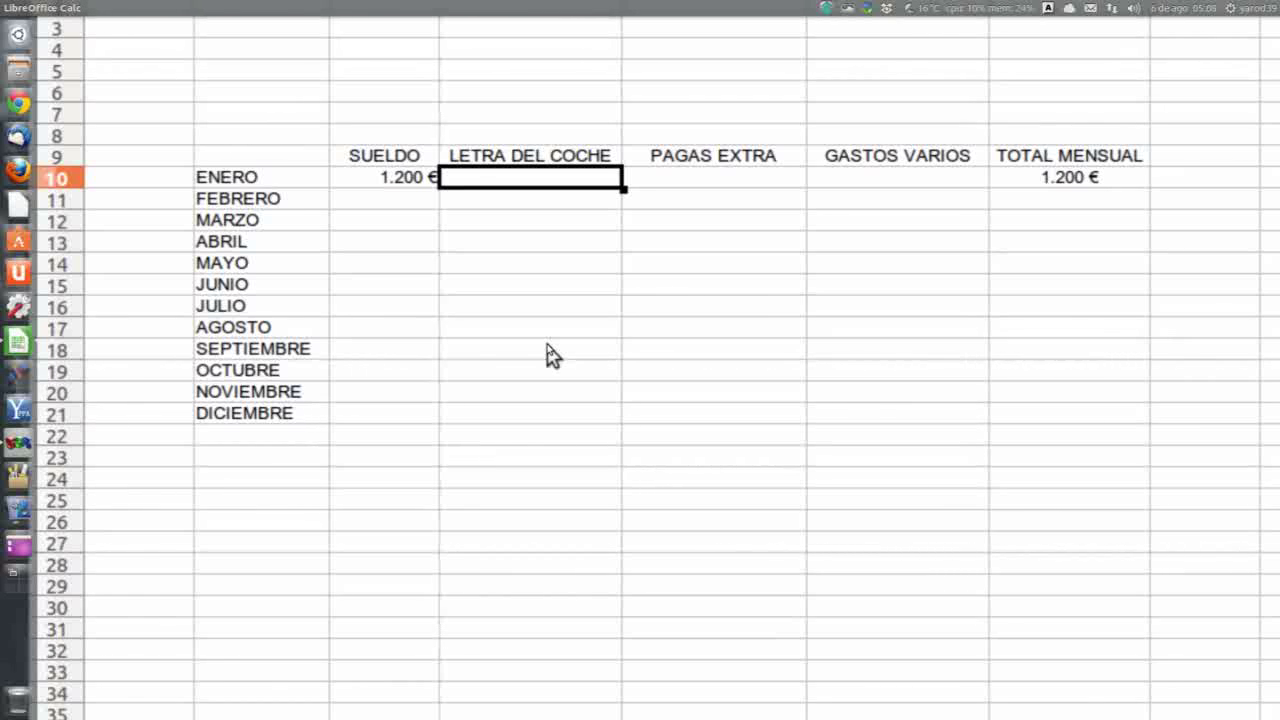
type("350")
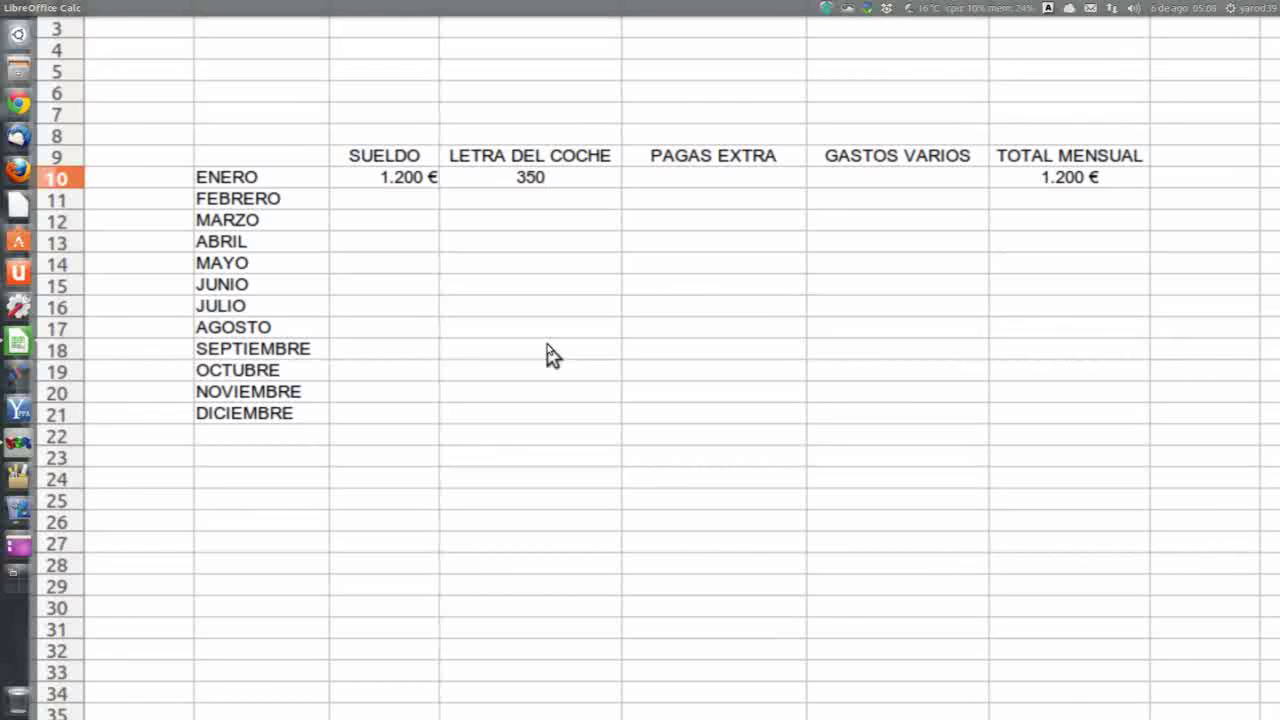
key("Return")
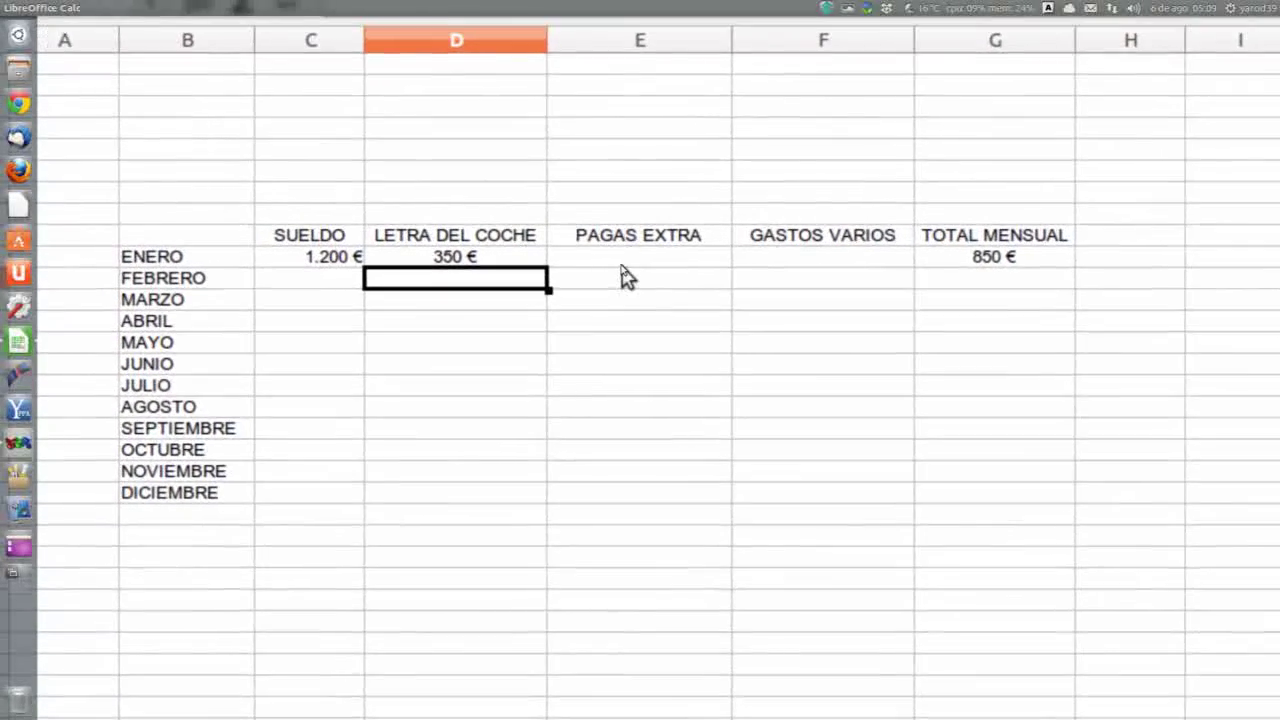
Enter ENERO's PAGAS EXTRA as 0 in cell E10 and its GASTOS VARIOS as 278 in cell F10.
left_click(621, 264)
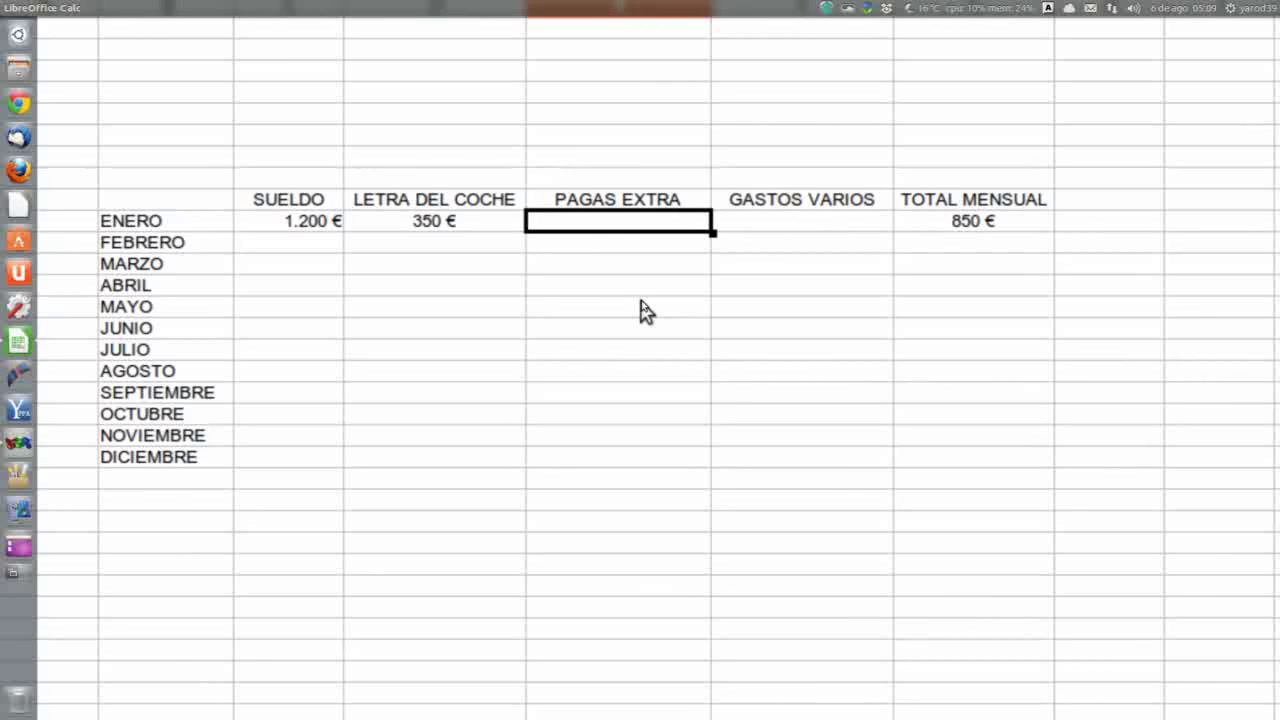
type("0")
key("Return")
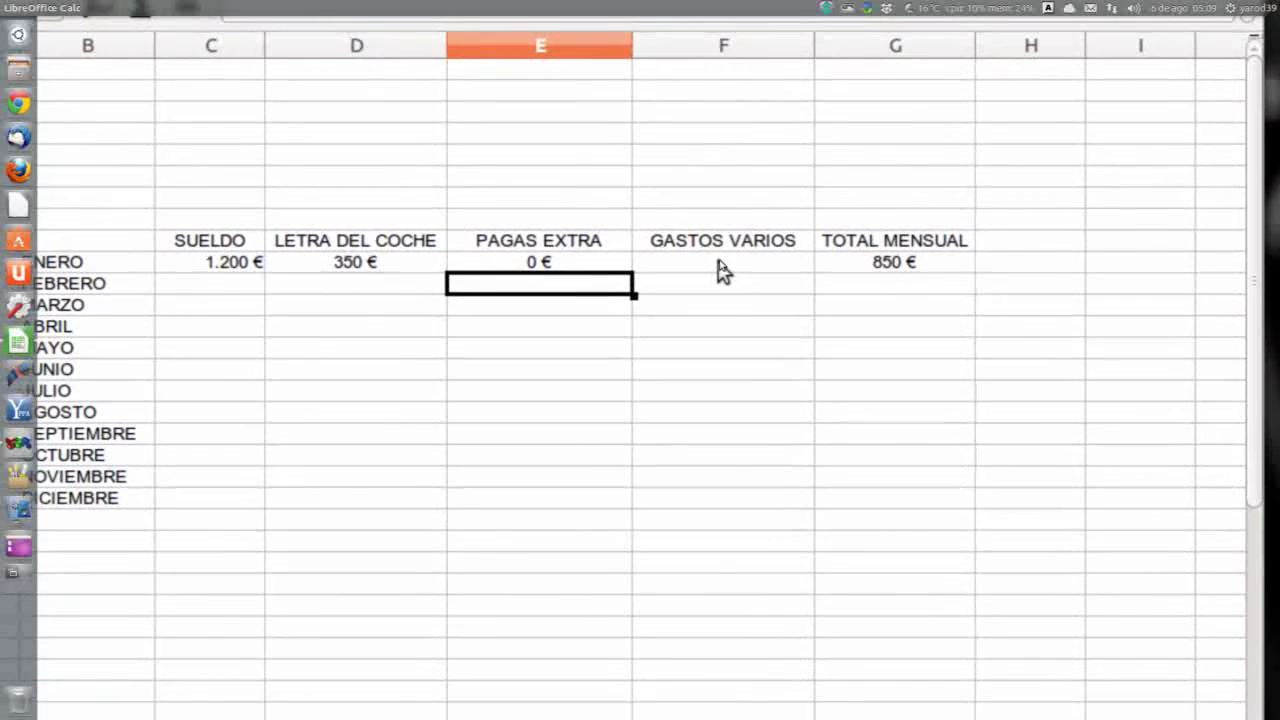
left_click(799, 227)
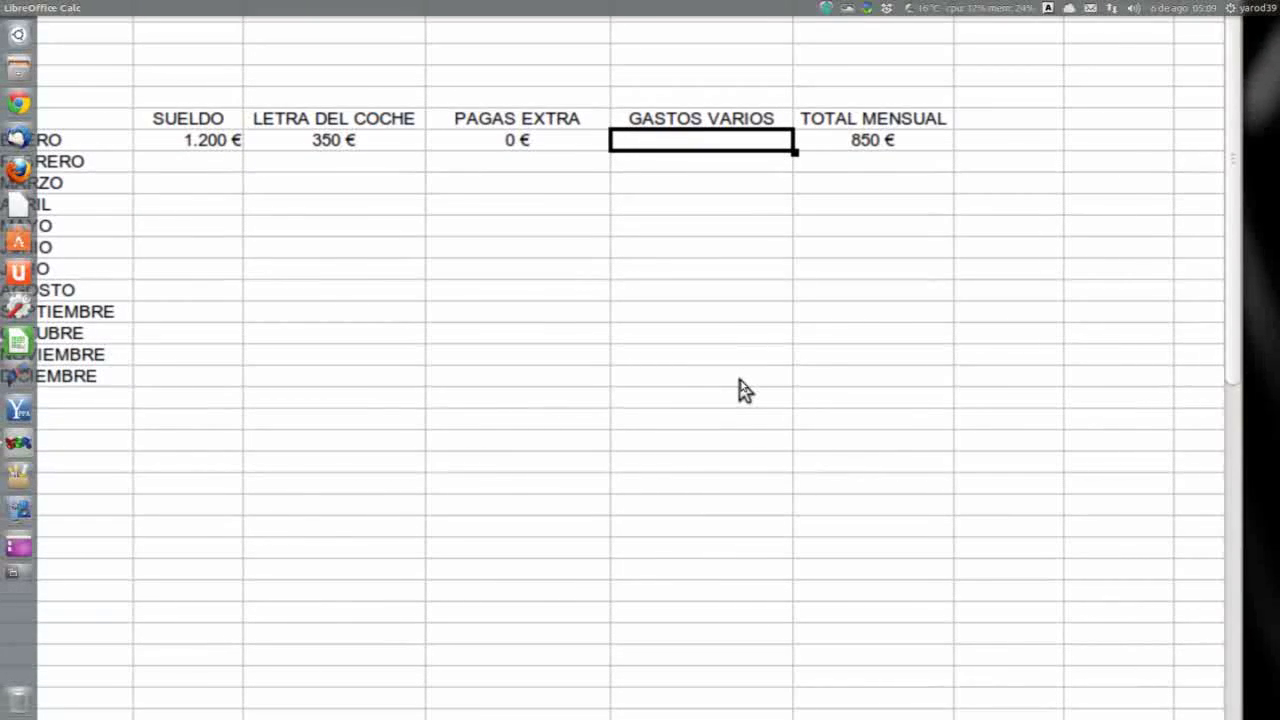
type("2")
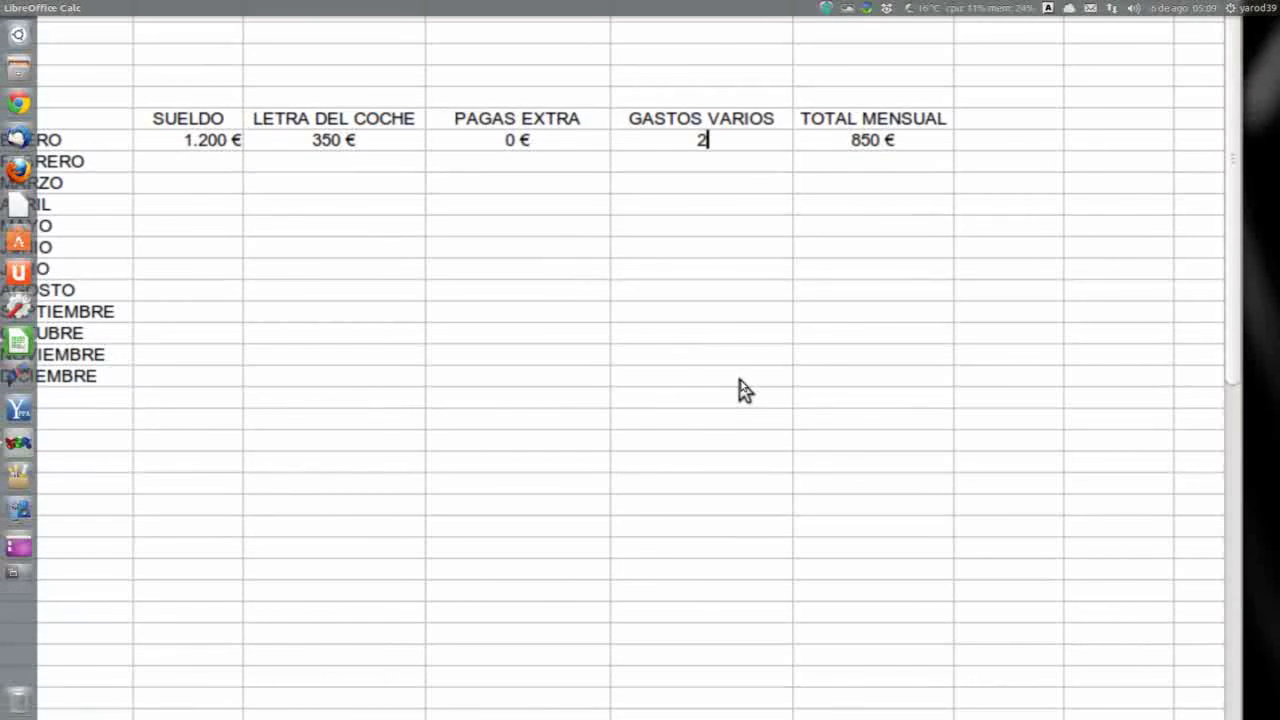
type("78")
key("Return")
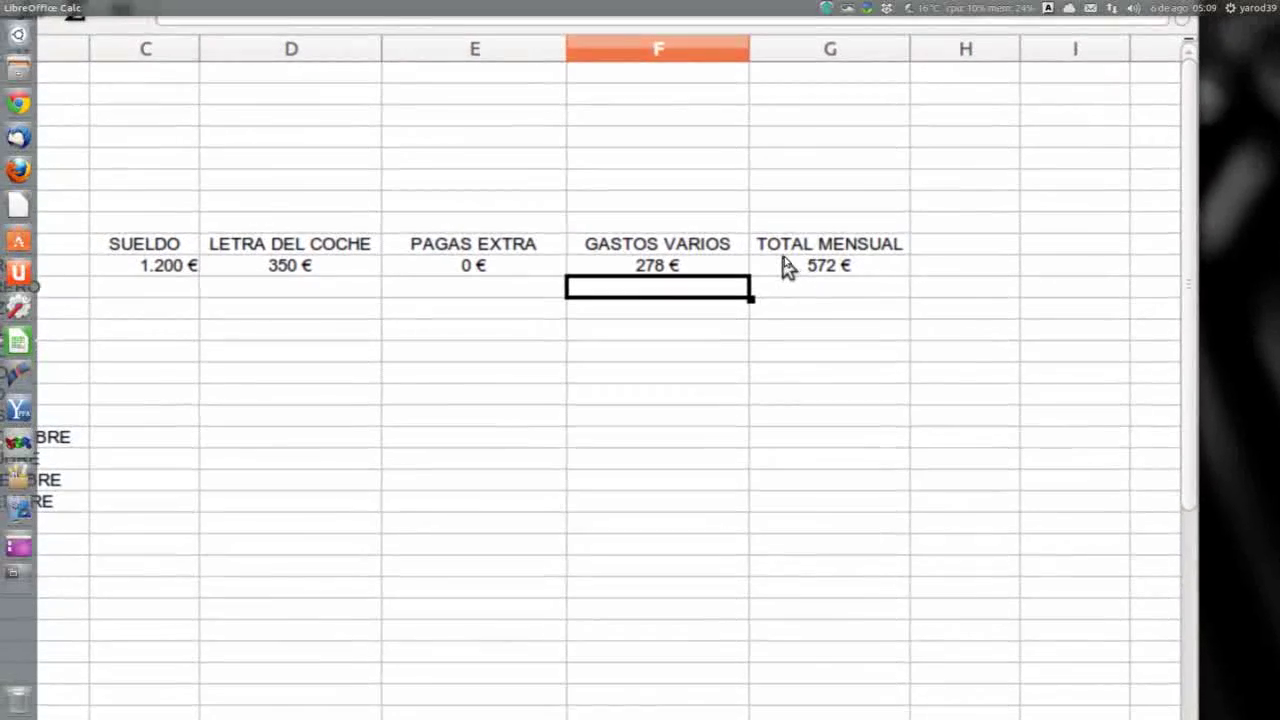
Centre ENERO's values in C10:G10 horizontally and widen the SUELDO column slightly.
left_click(815, 144)
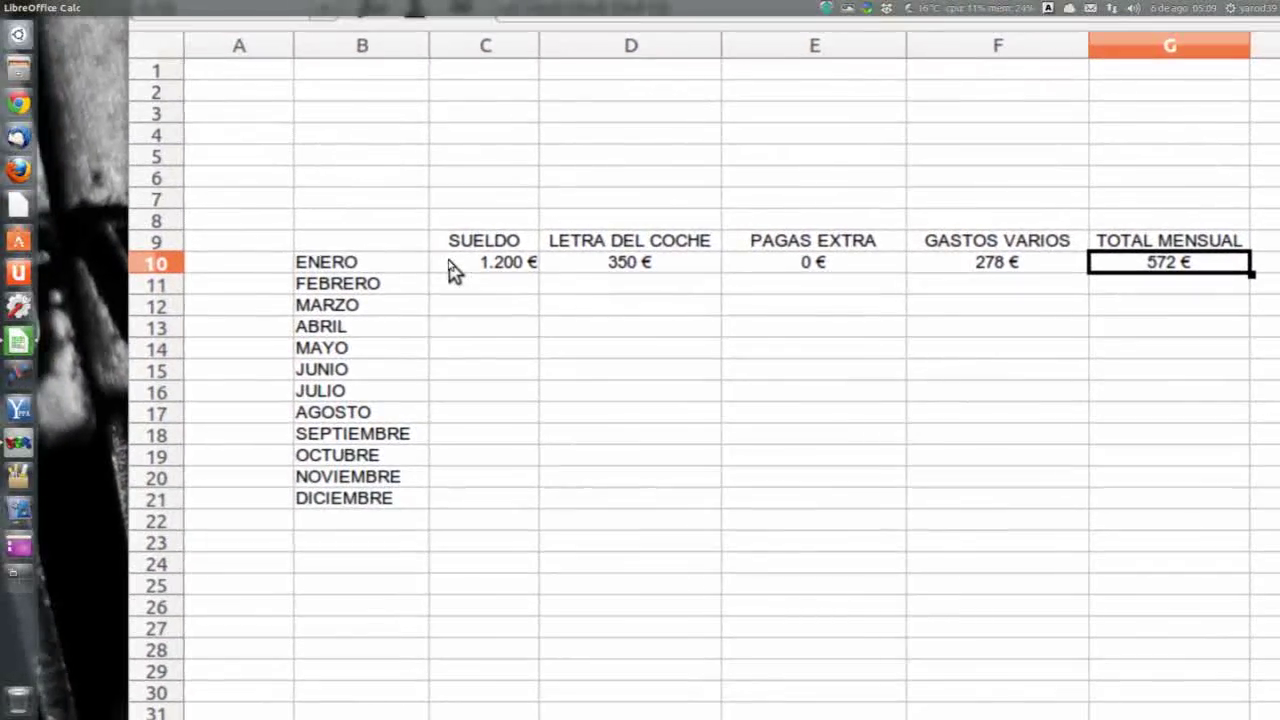
left_click_drag(428, 243, 1150, 285)
left_click_drag(838, 278, 831, 268)
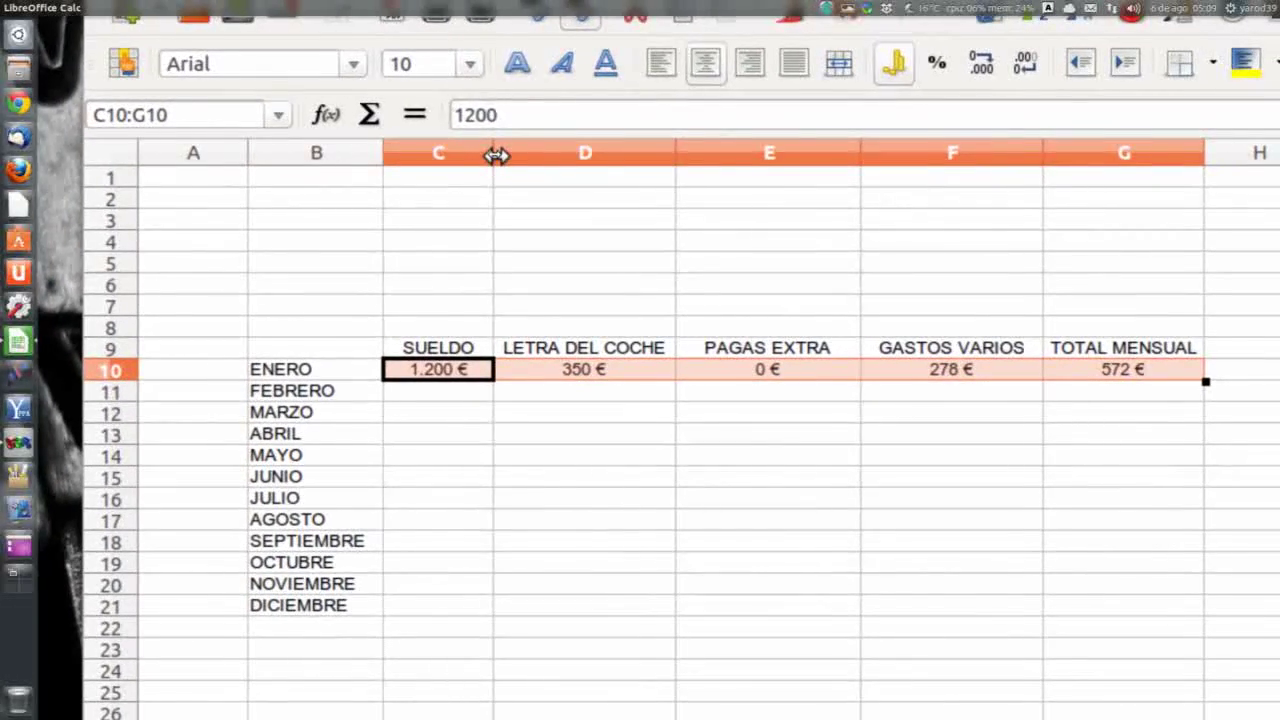
left_click_drag(519, 35, 541, 35)
left_click_drag(505, 153, 510, 151)
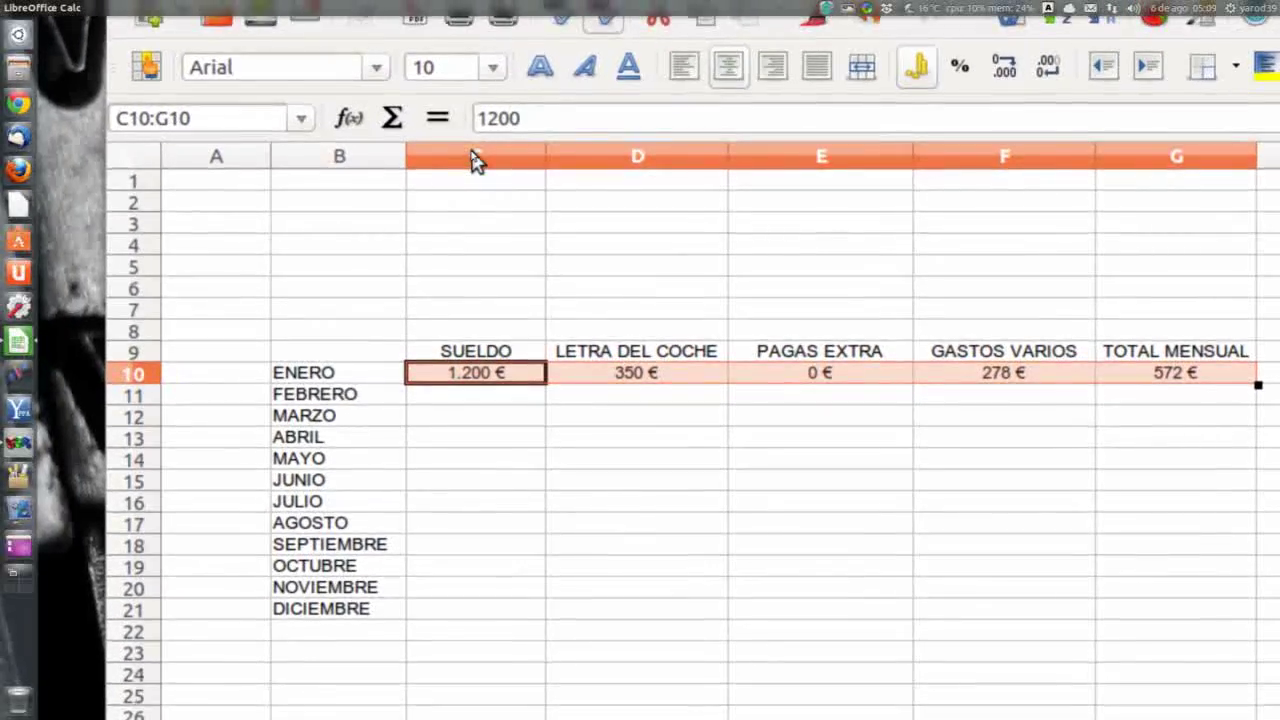
Set the width of columns C through G to a uniform 5 cm.
left_click_drag(476, 163, 1133, 166)
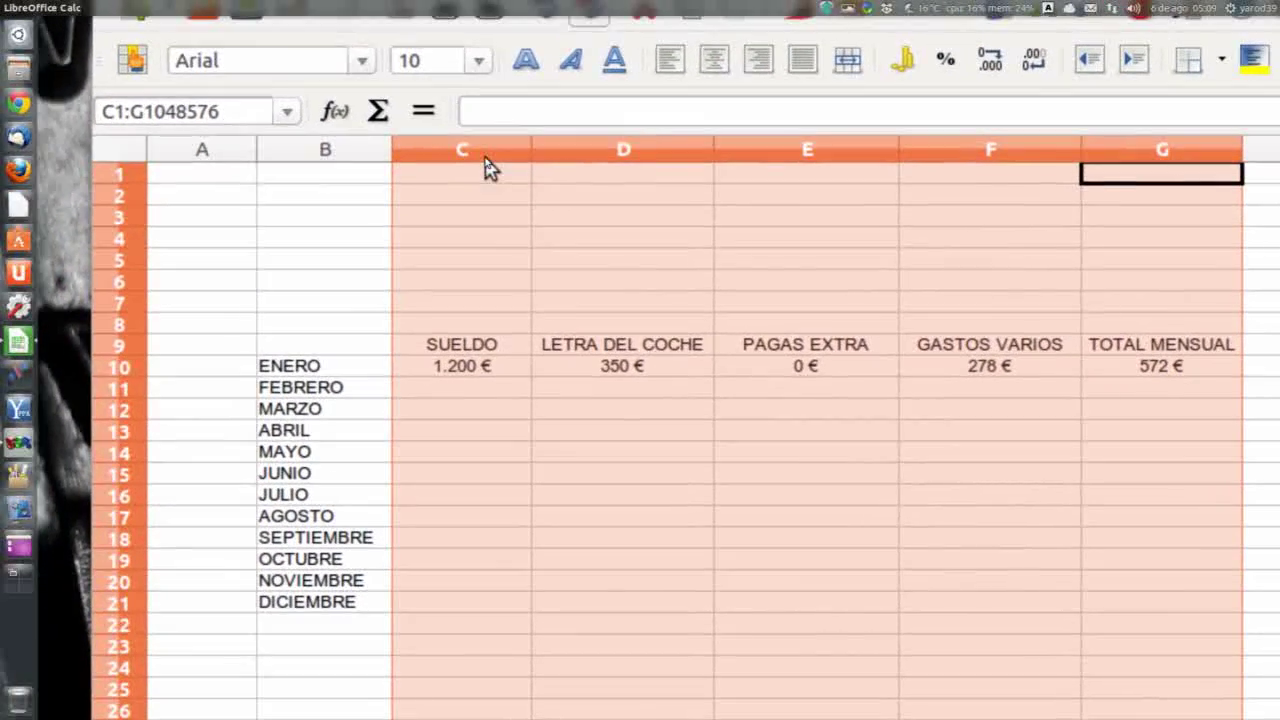
right_click(487, 168)
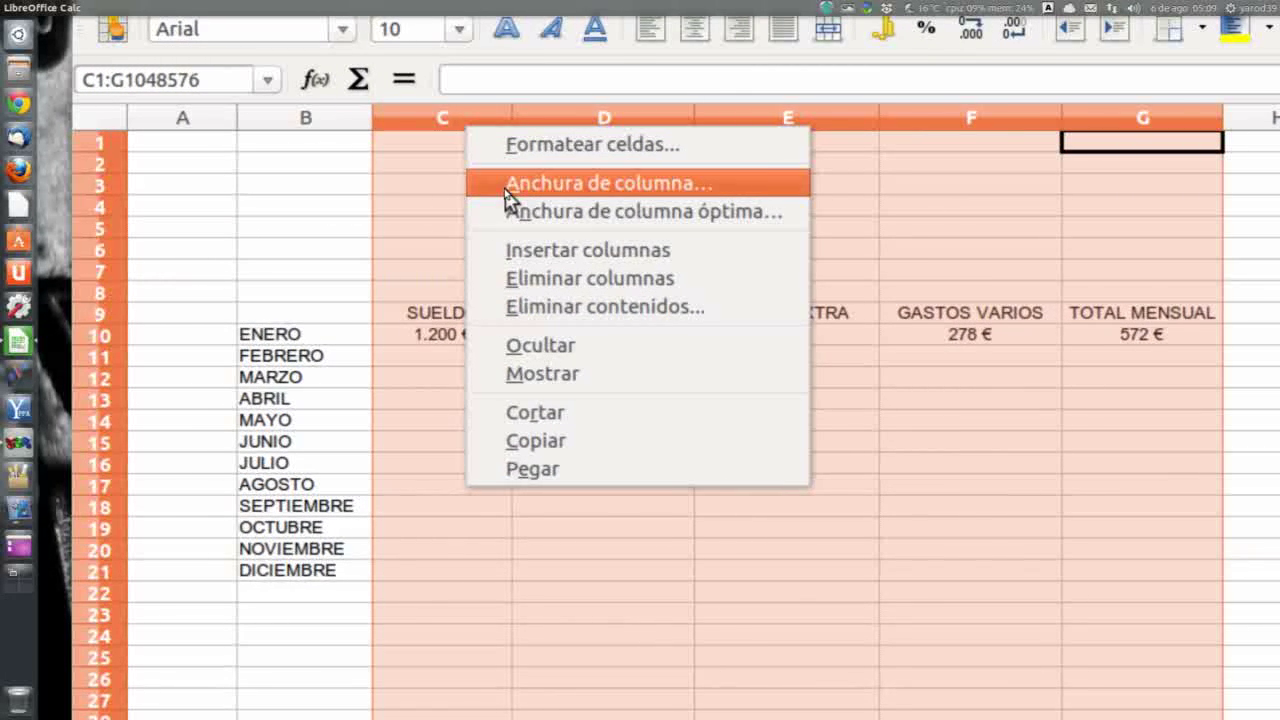
left_click(507, 195)
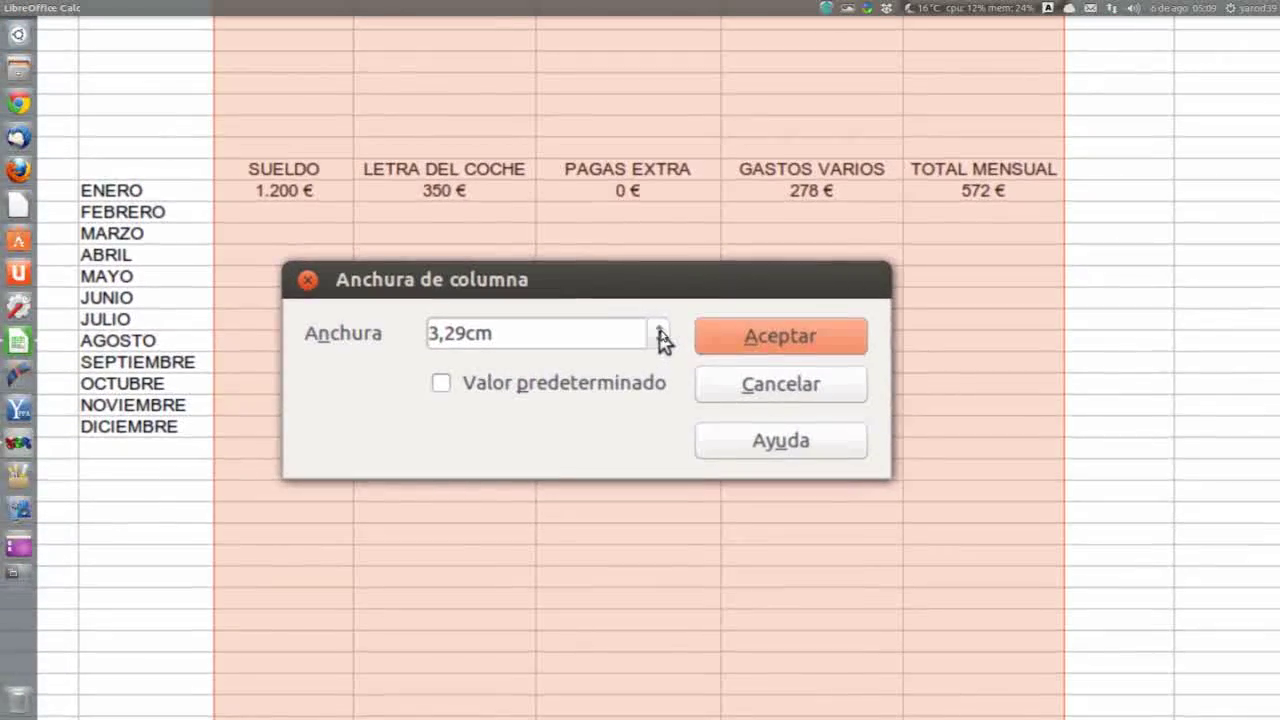
left_click(654, 323)
left_click(659, 328)
left_click(659, 328)
left_click(659, 328)
left_click(659, 328)
left_click(659, 328)
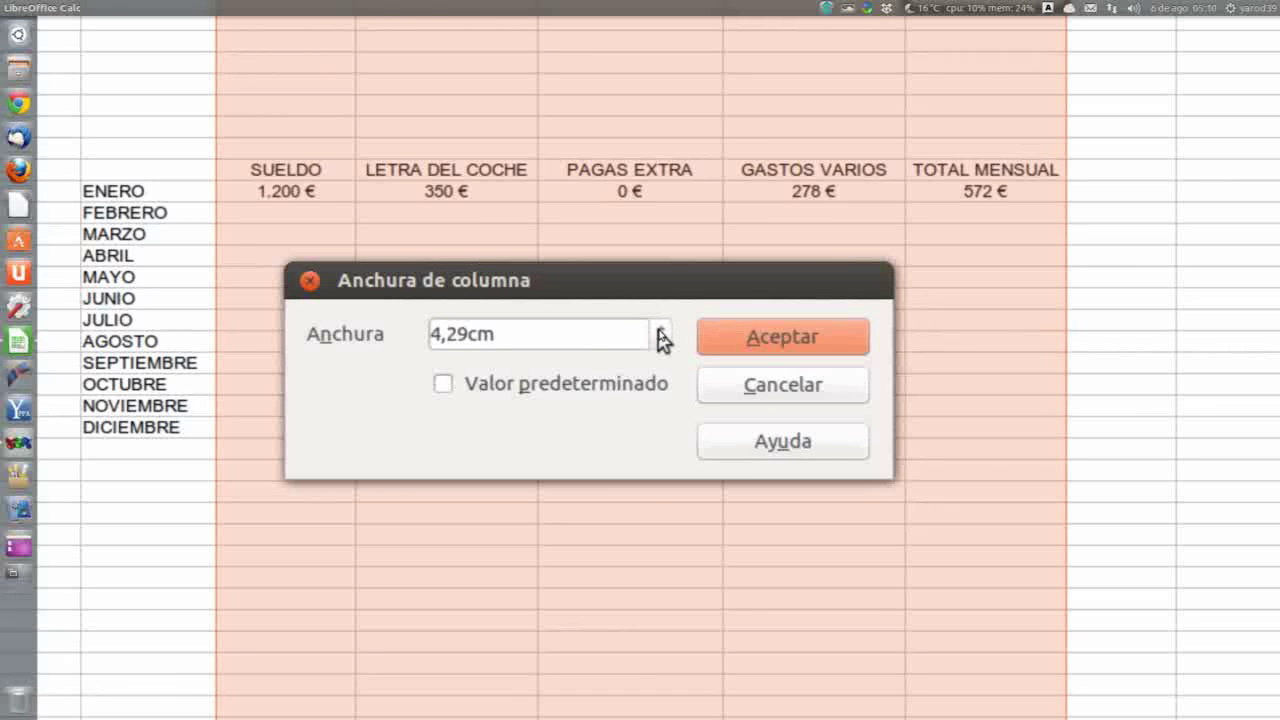
left_click(659, 331)
left_click(659, 331)
left_click(659, 331)
left_click(659, 331)
left_click(659, 331)
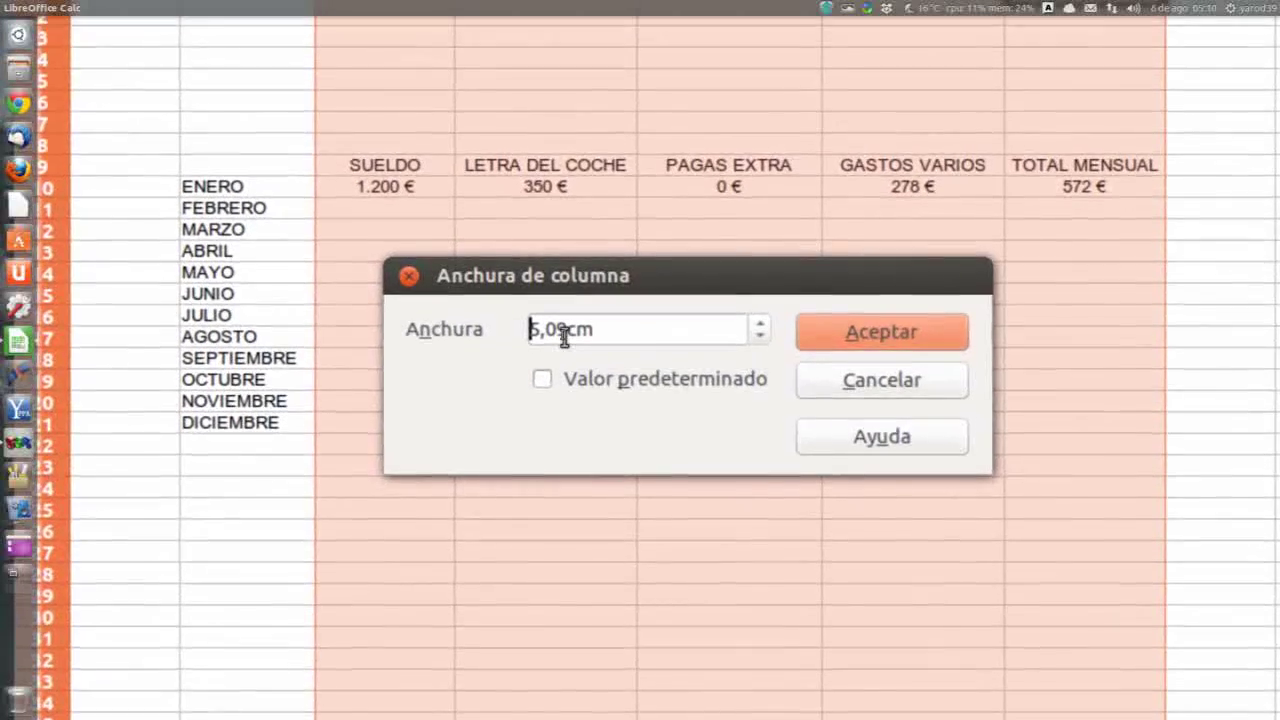
left_click(456, 326)
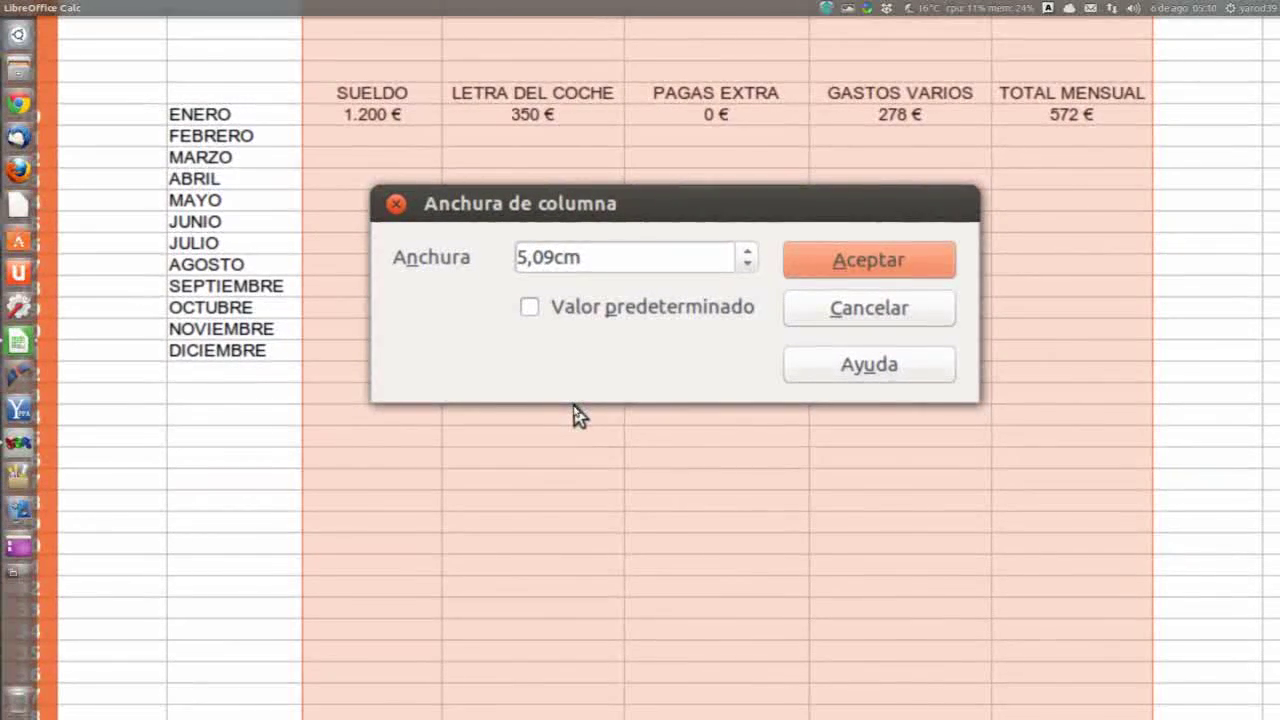
key("Delete")
type("0")
key("Return")
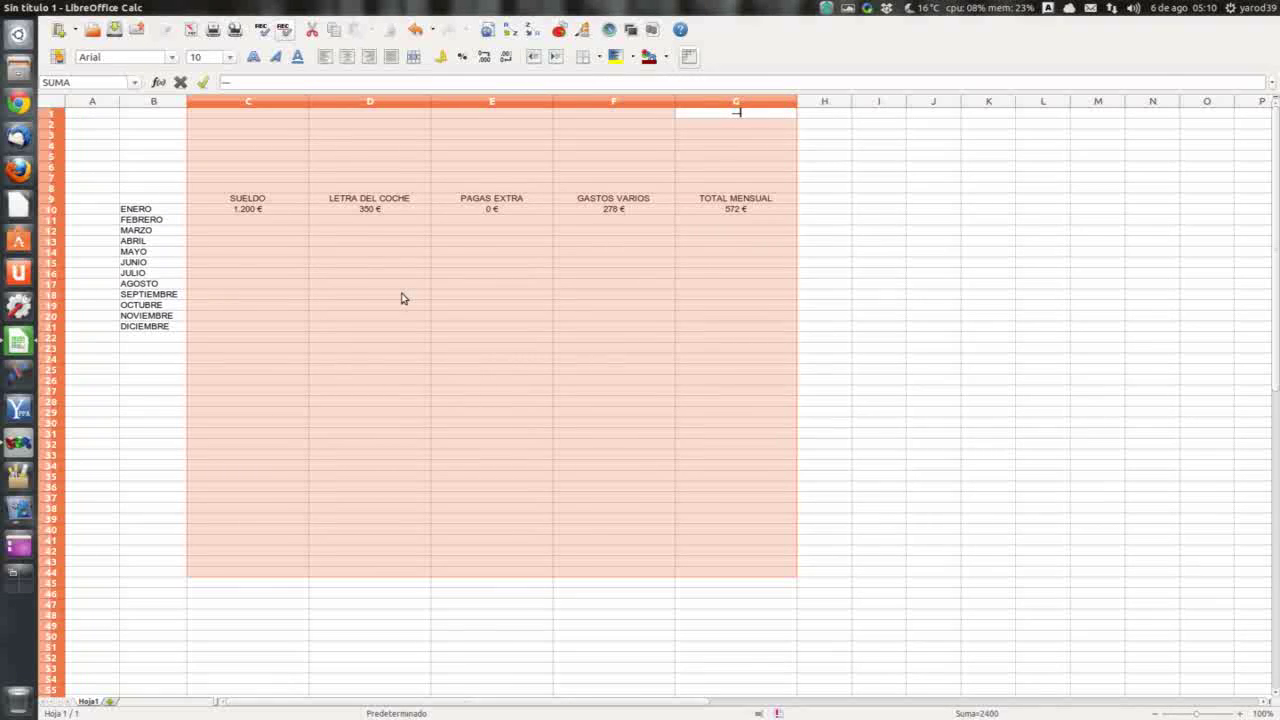
key("Escape")
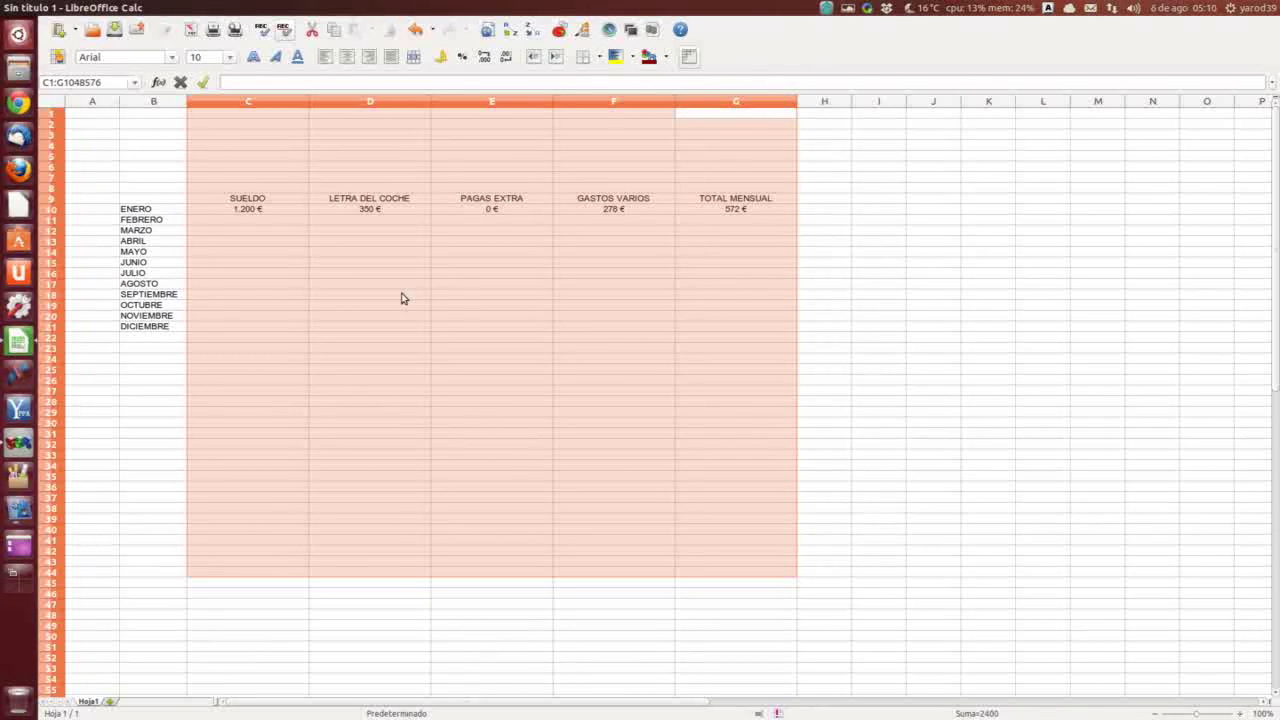
Copy ENERO's TOTAL MENSUAL formula from cell G10 into cell G11 for FEBRERO.
left_click(307, 222)
left_click(298, 212)
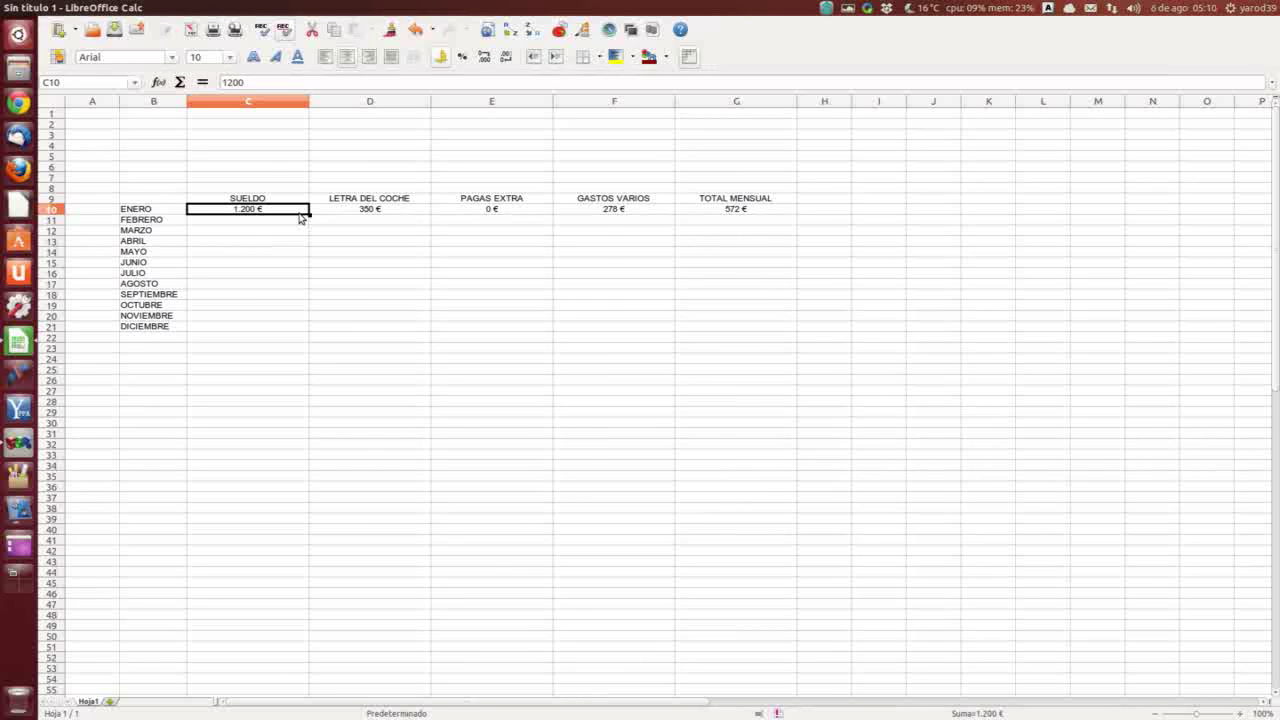
left_click(701, 214)
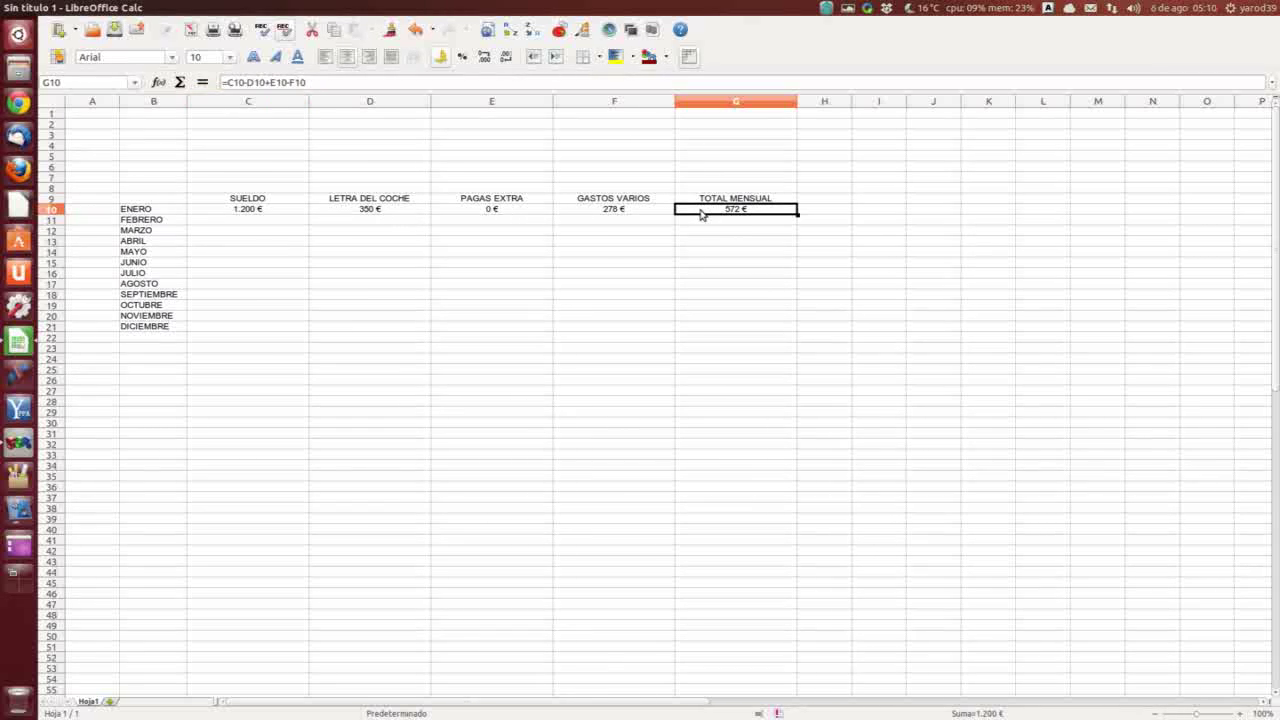
right_click(701, 214)
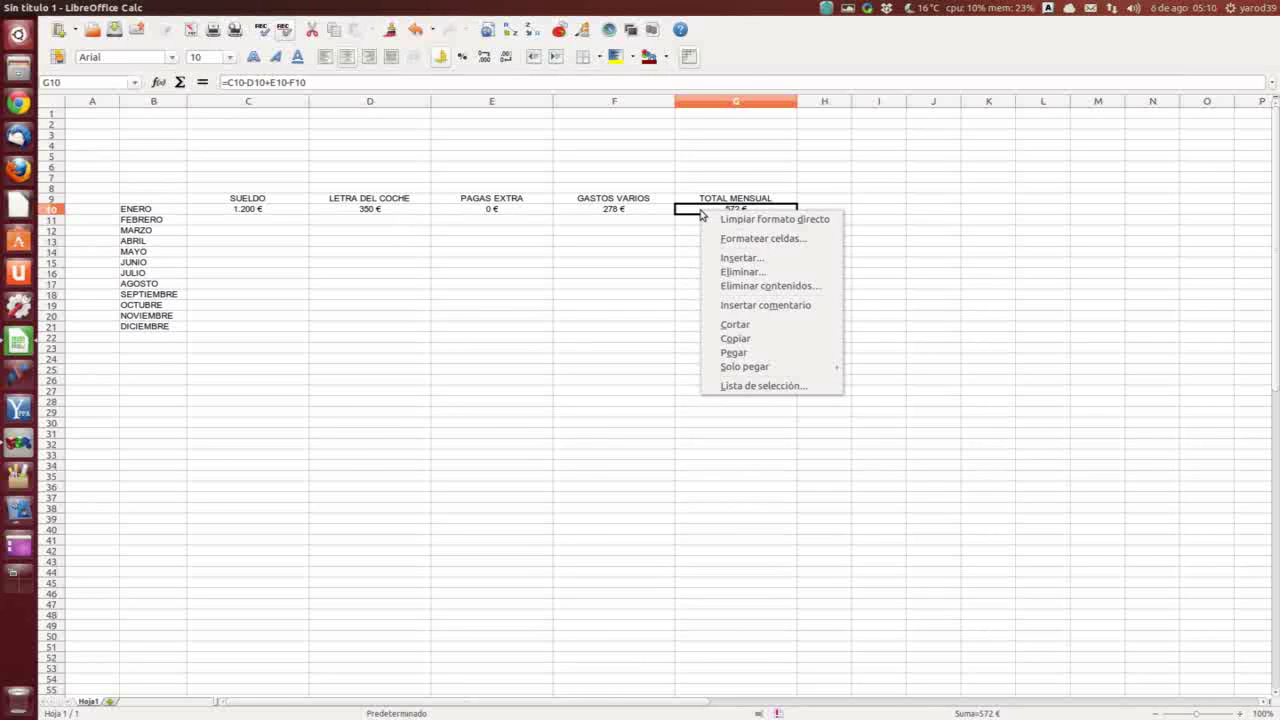
left_click(728, 340)
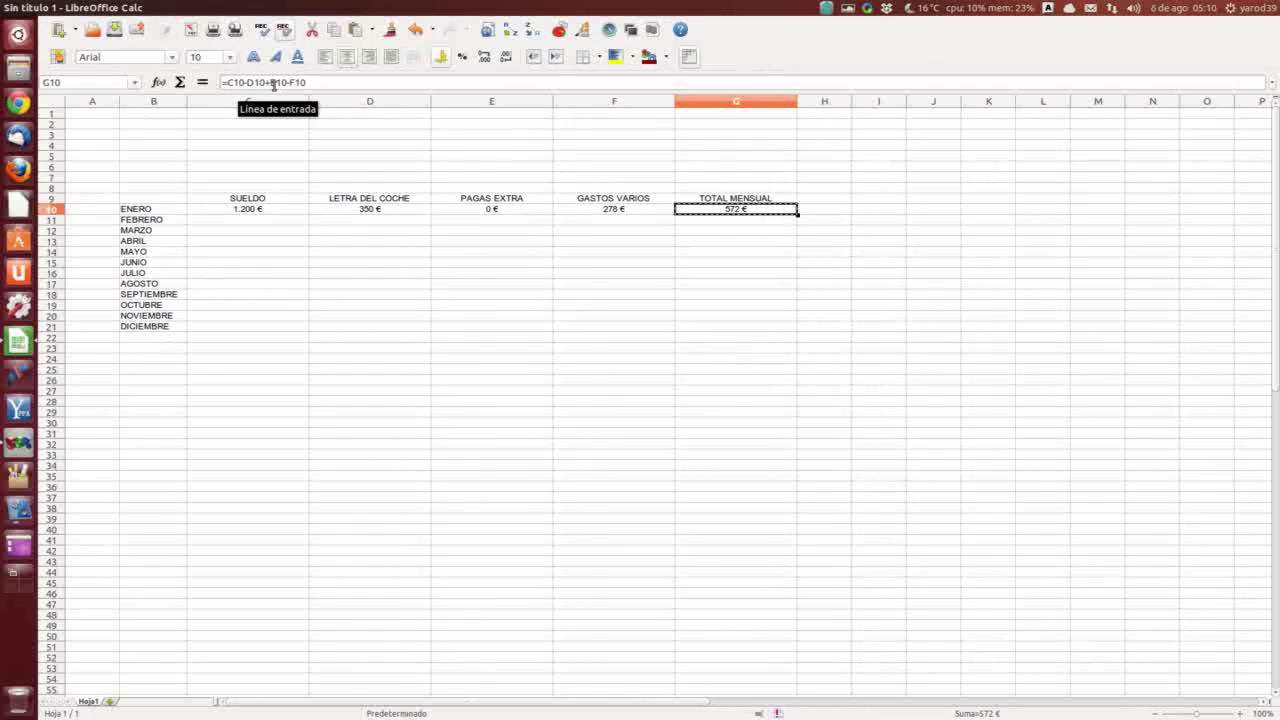
right_click(732, 221)
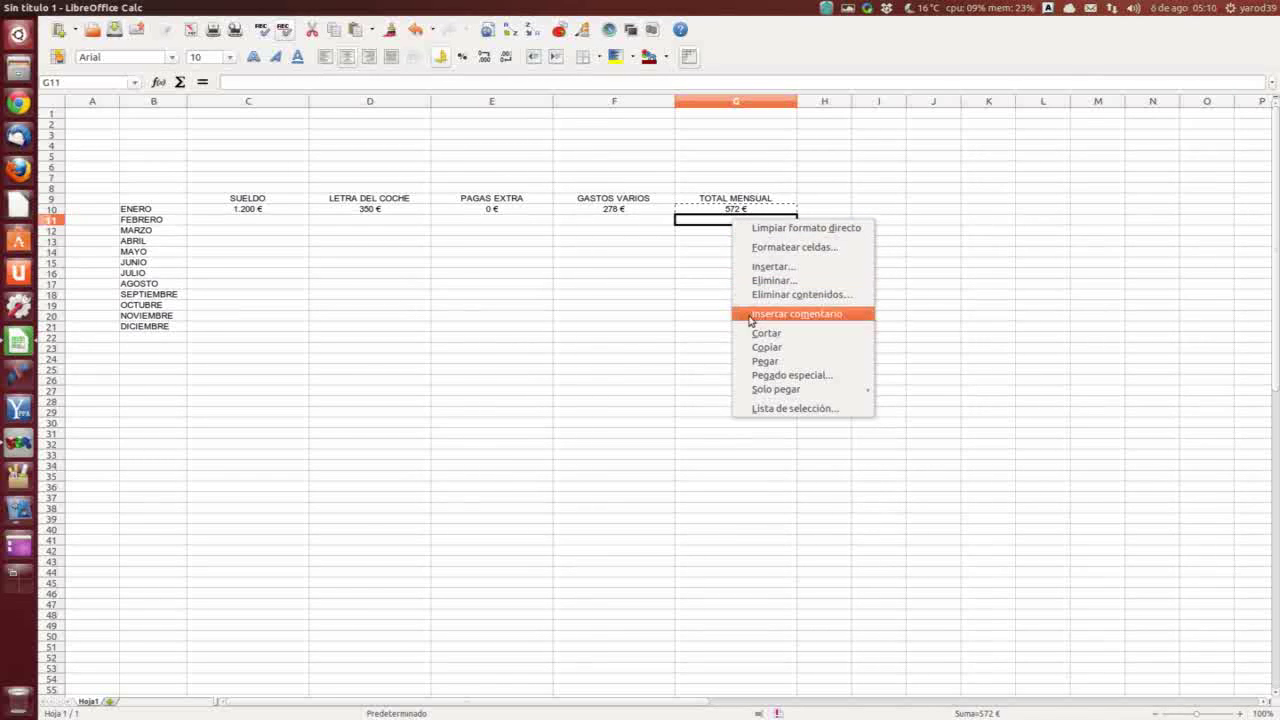
left_click(762, 362)
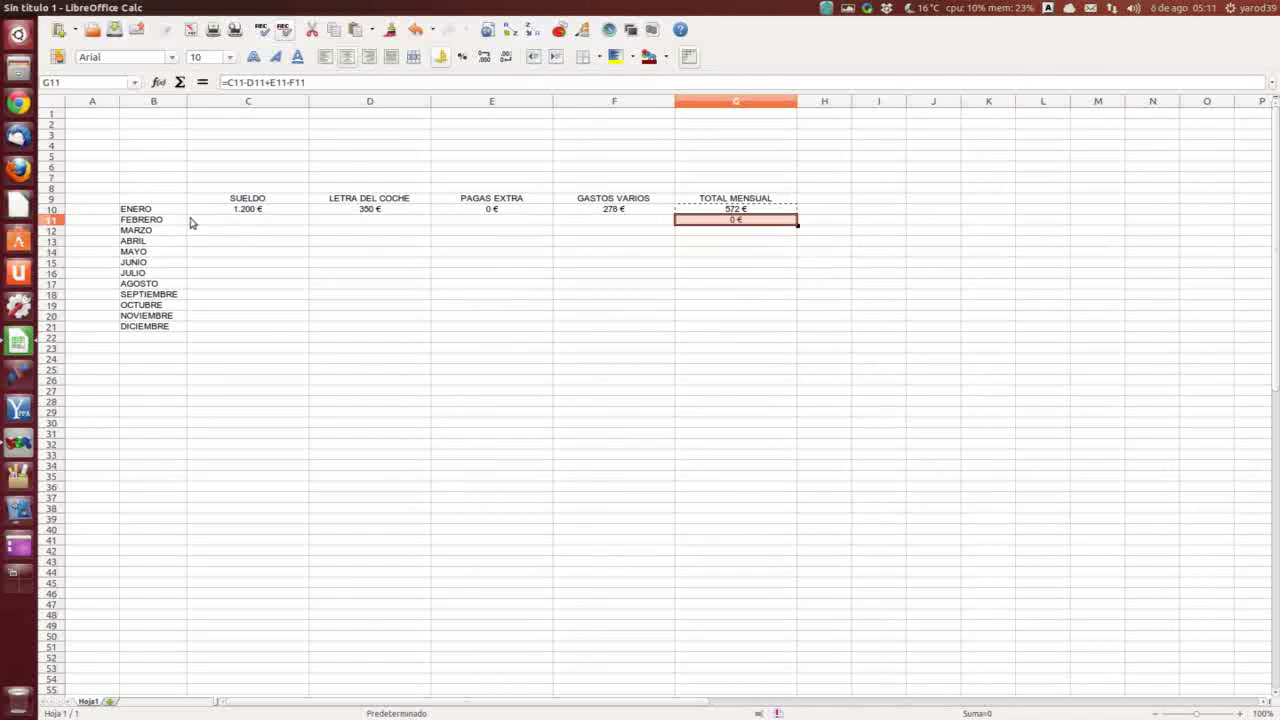
Enter FEBRERO's SUELDO as 1300 in cell C11 and centre the whole of column C horizontally.
left_click(263, 220)
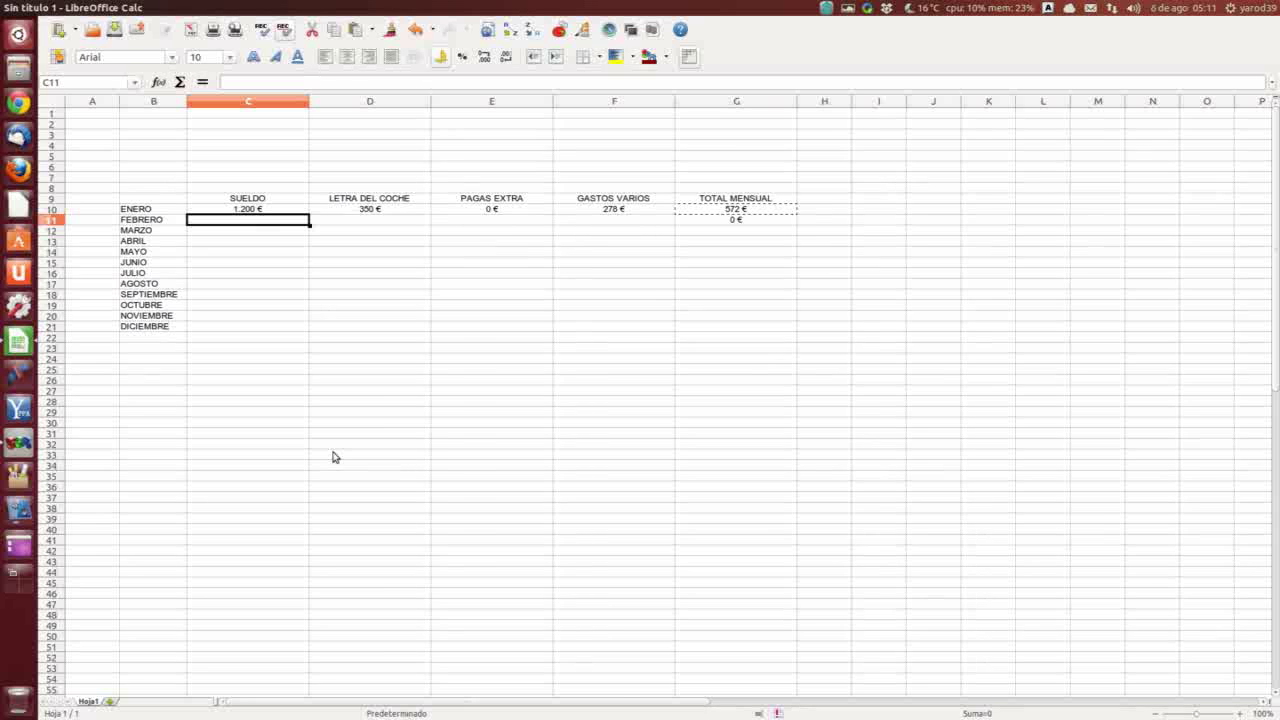
type("1300")
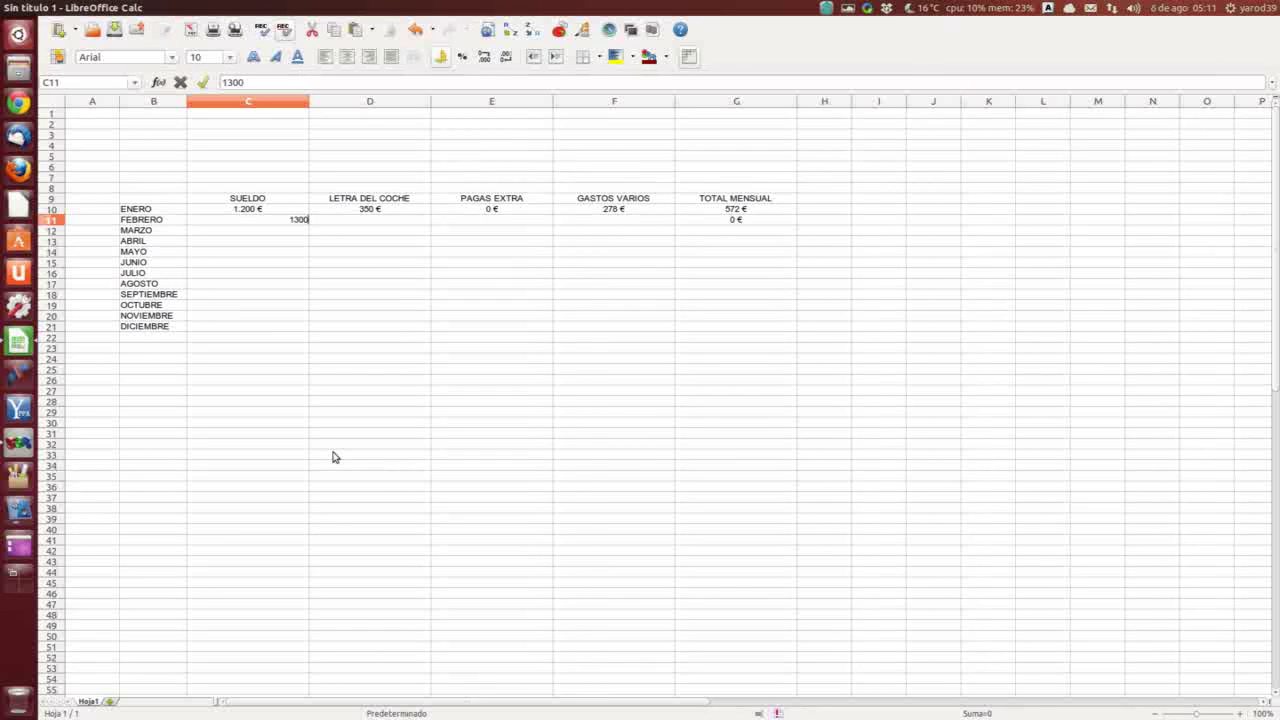
key("Return")
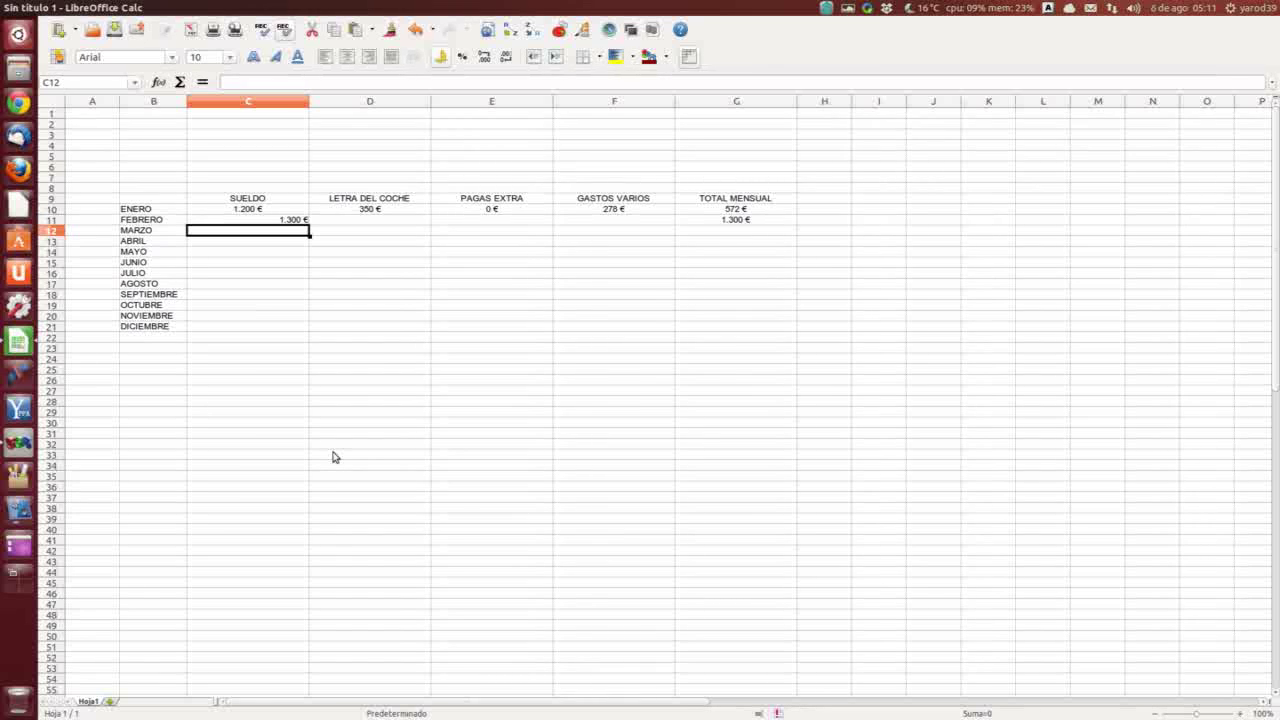
left_click(242, 102)
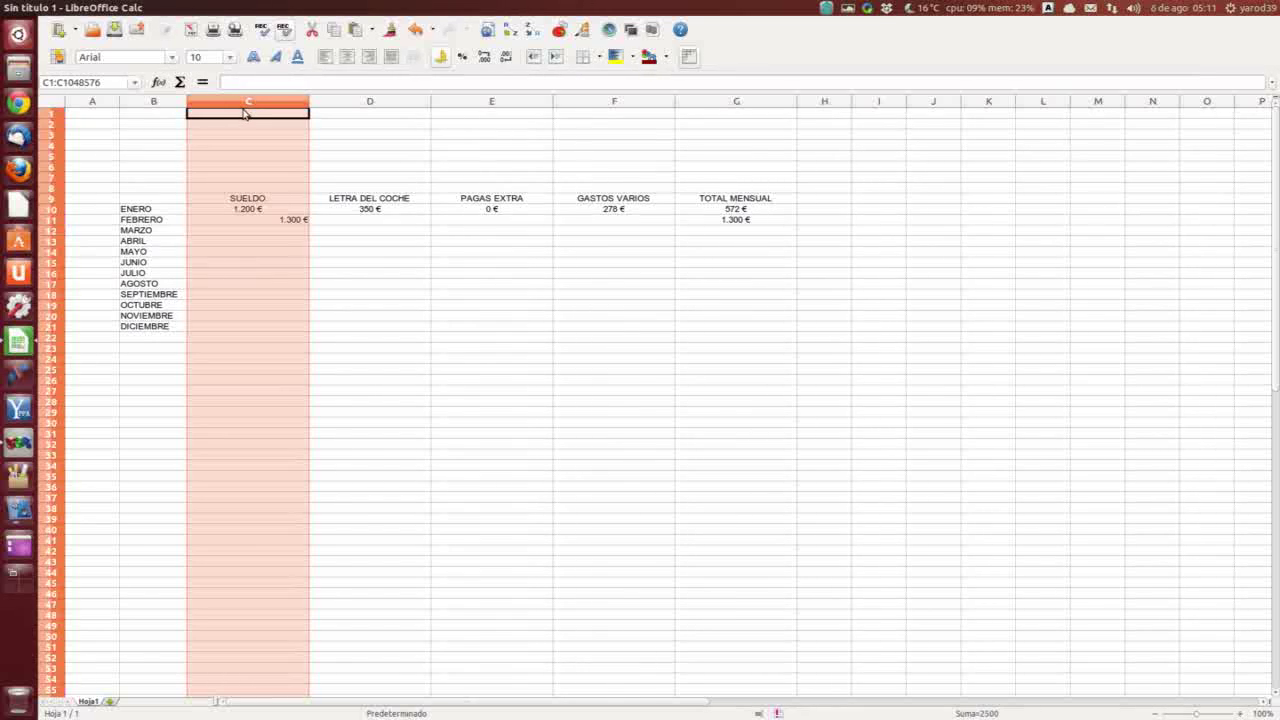
left_click(345, 58)
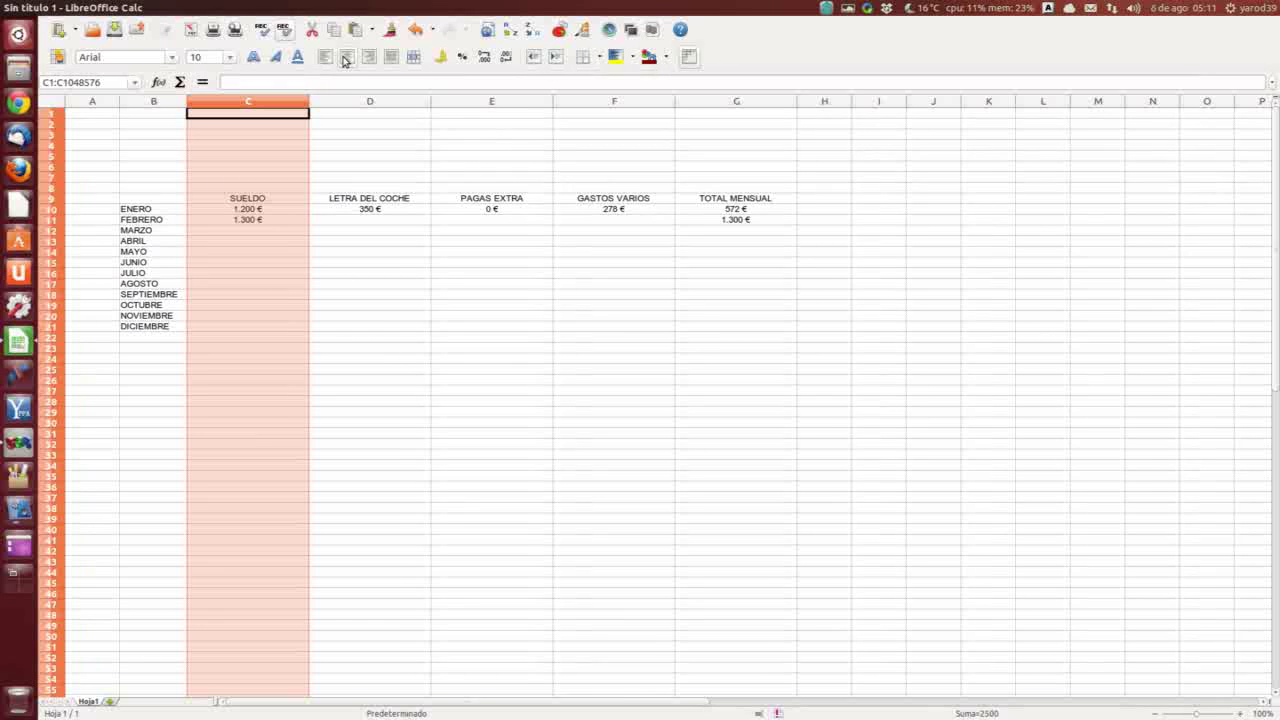
Enter FEBRERO's LETRA DEL COCHE as 350 in cell D11 and its PAGAS EXTRA as 300 in cell E11.
left_click(367, 224)
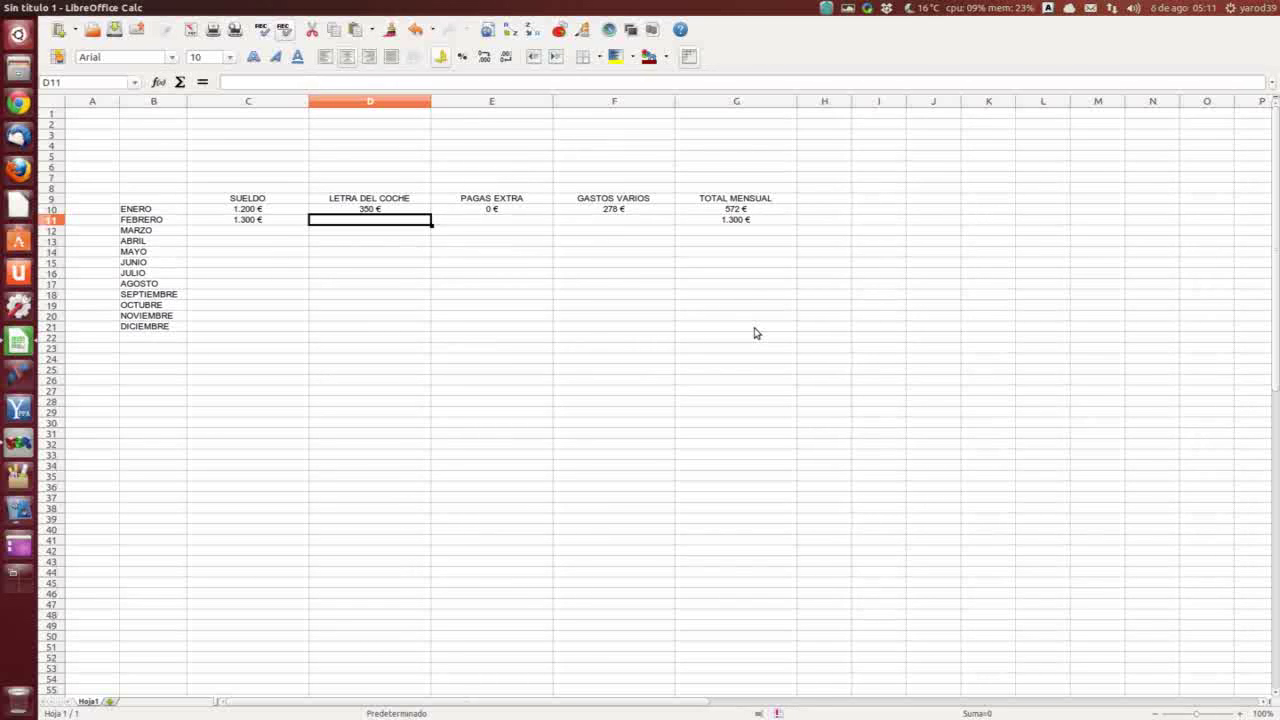
type("350")
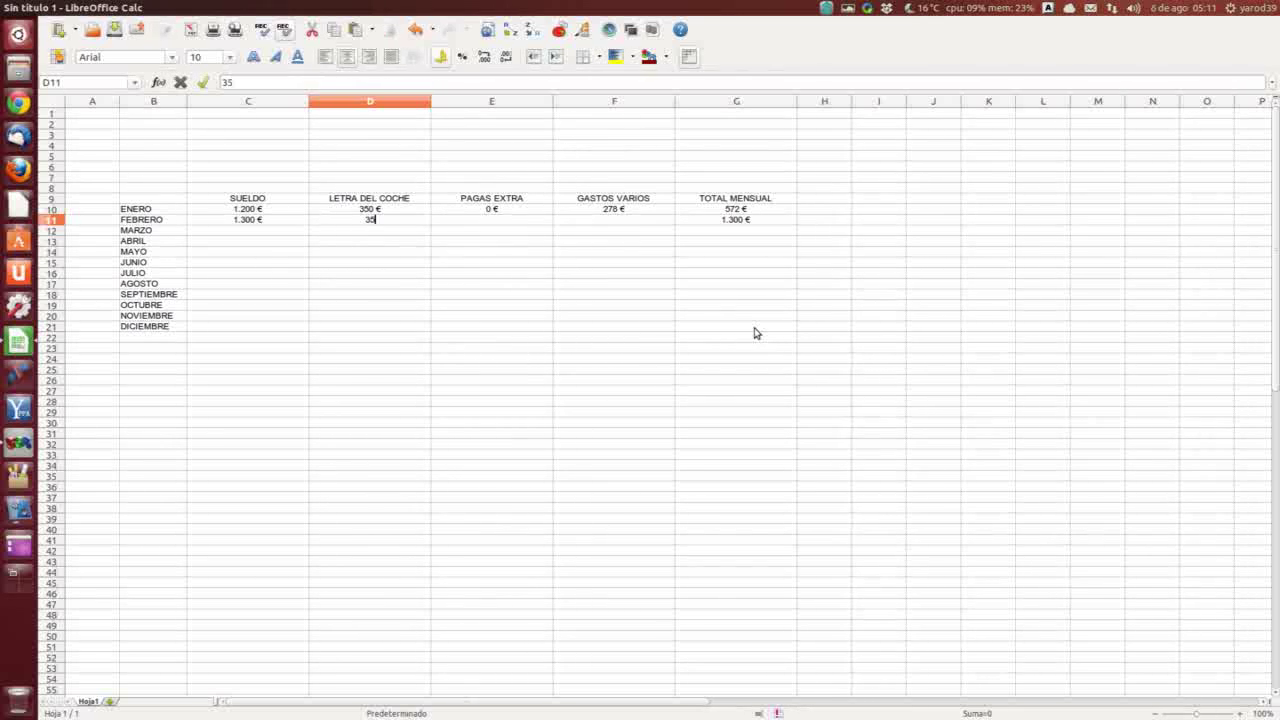
key("Return")
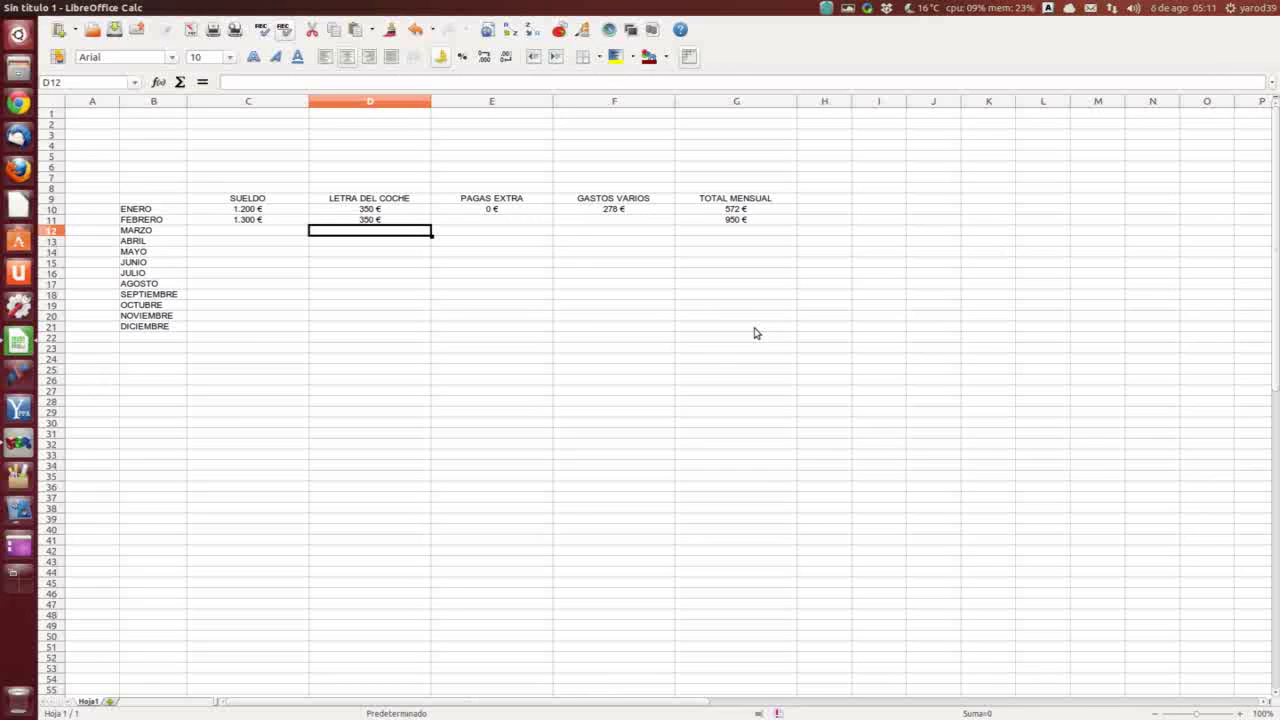
key("Up")
key("Right")
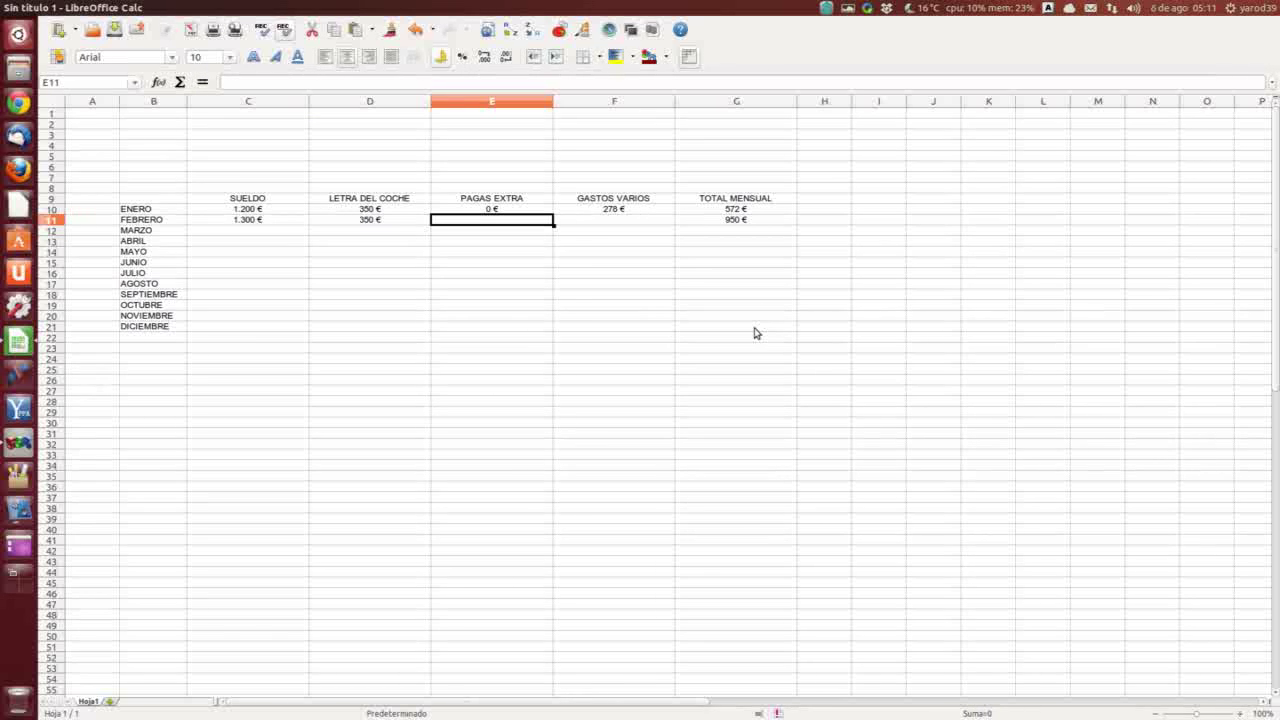
type("300")
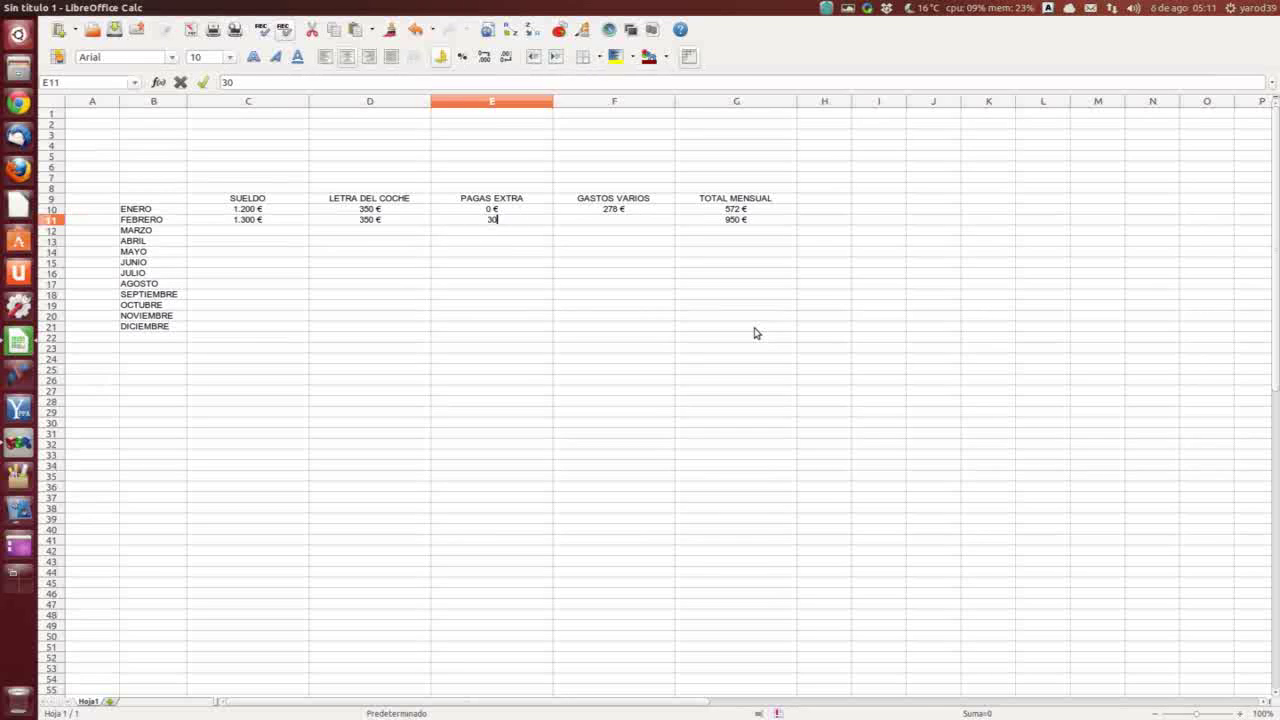
key("Return")
key("Up")
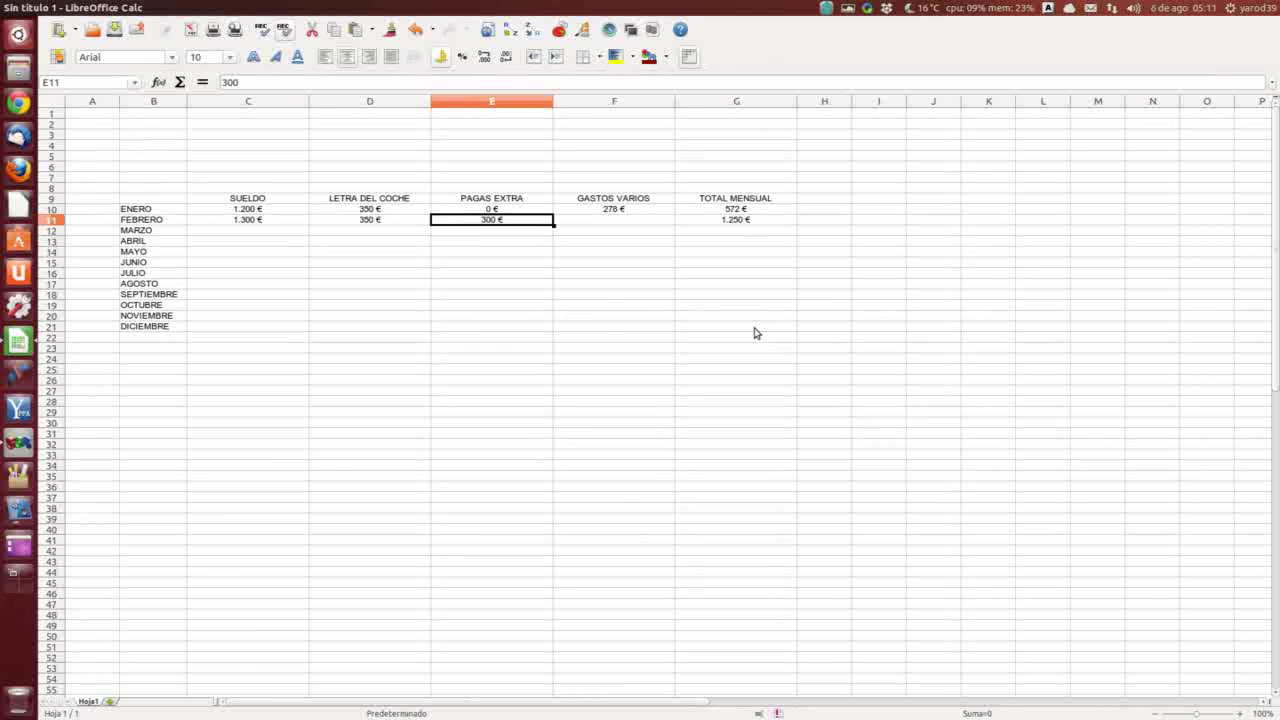
Enter FEBRERO's GASTOS VARIOS as 150 in cell F11.
key("Right")
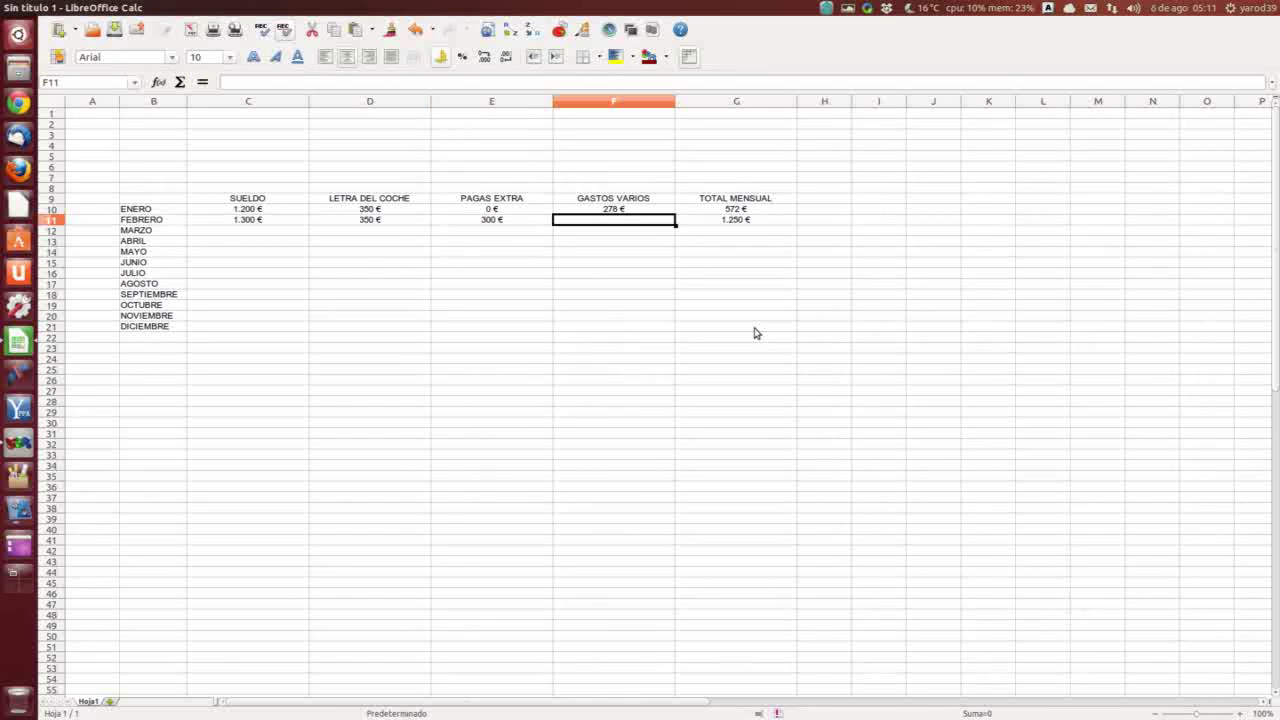
type("150")
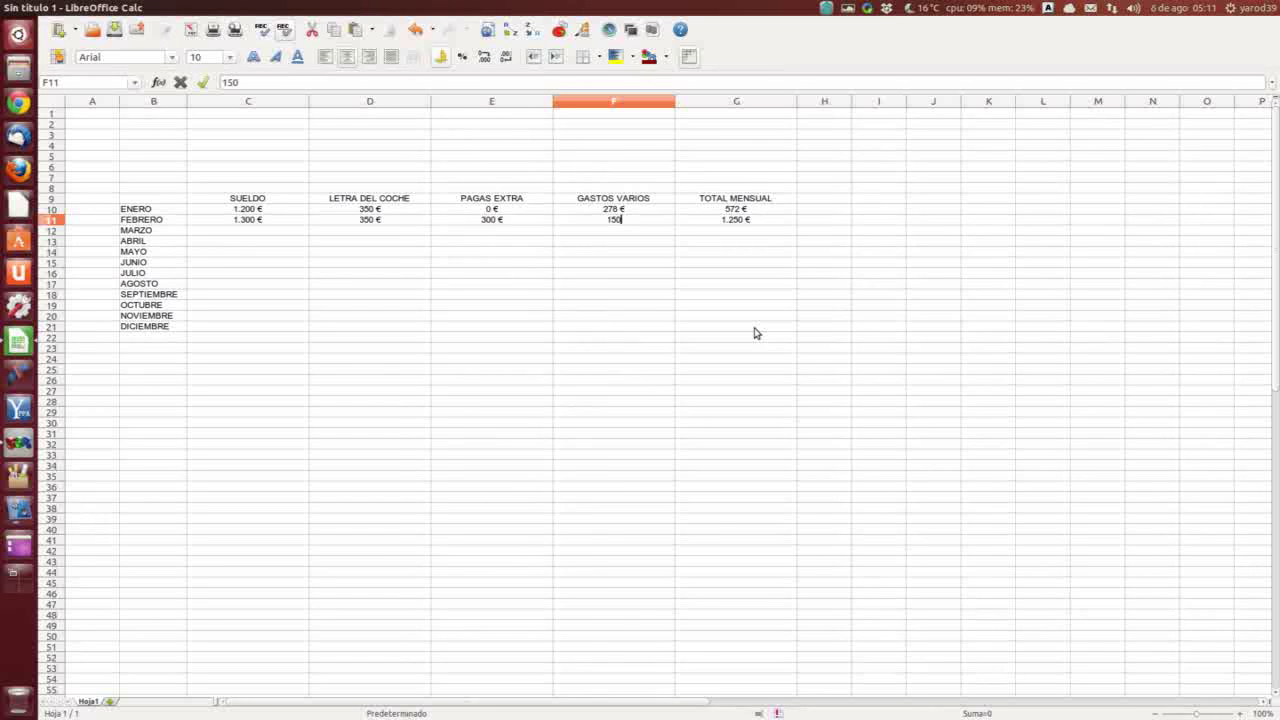
key("Return")
key("Up")
key("Right")
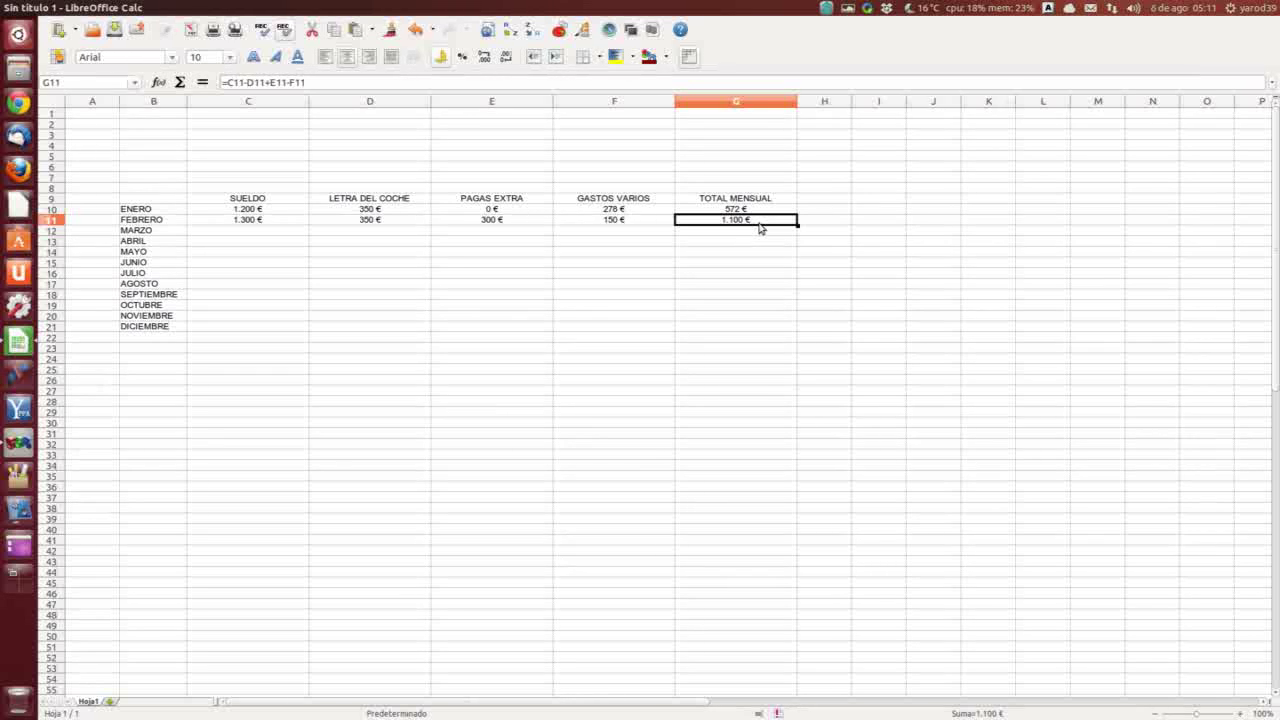
Copy ENERO's TOTAL MENSUAL formula from cell G10 into G12 for MARZO and G13 for ABRIL.
left_click(758, 210)
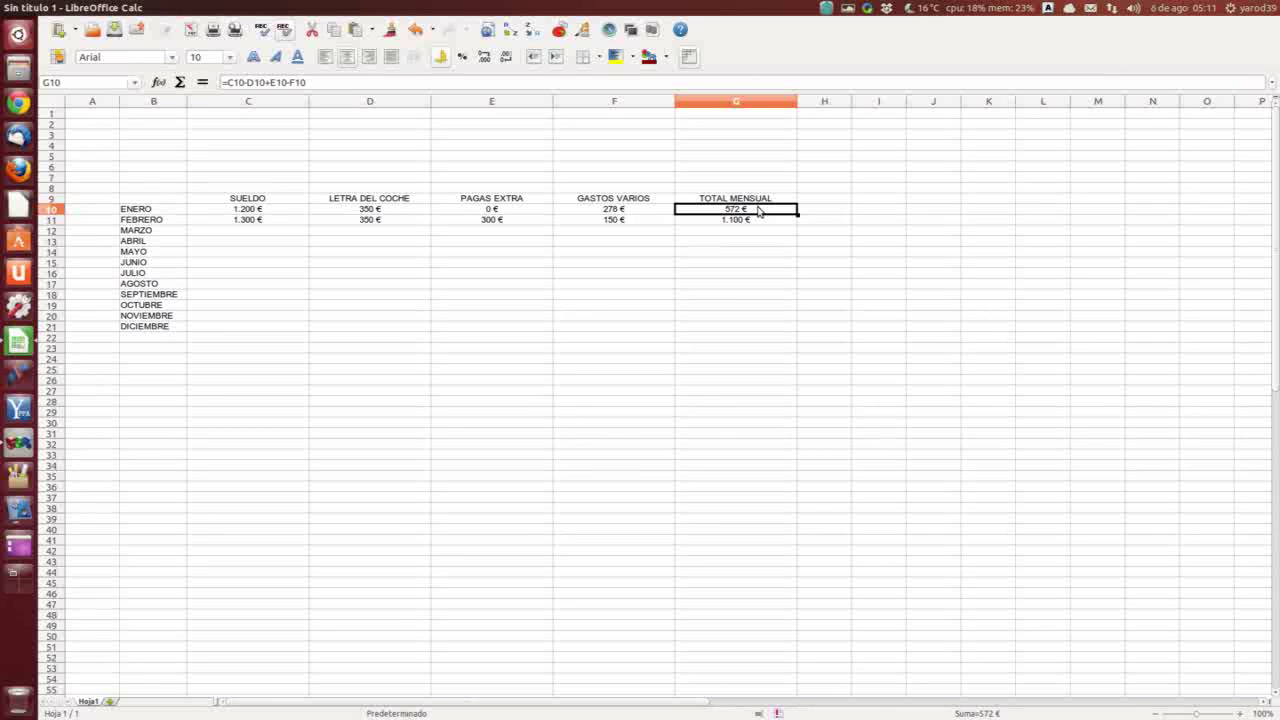
right_click(758, 210)
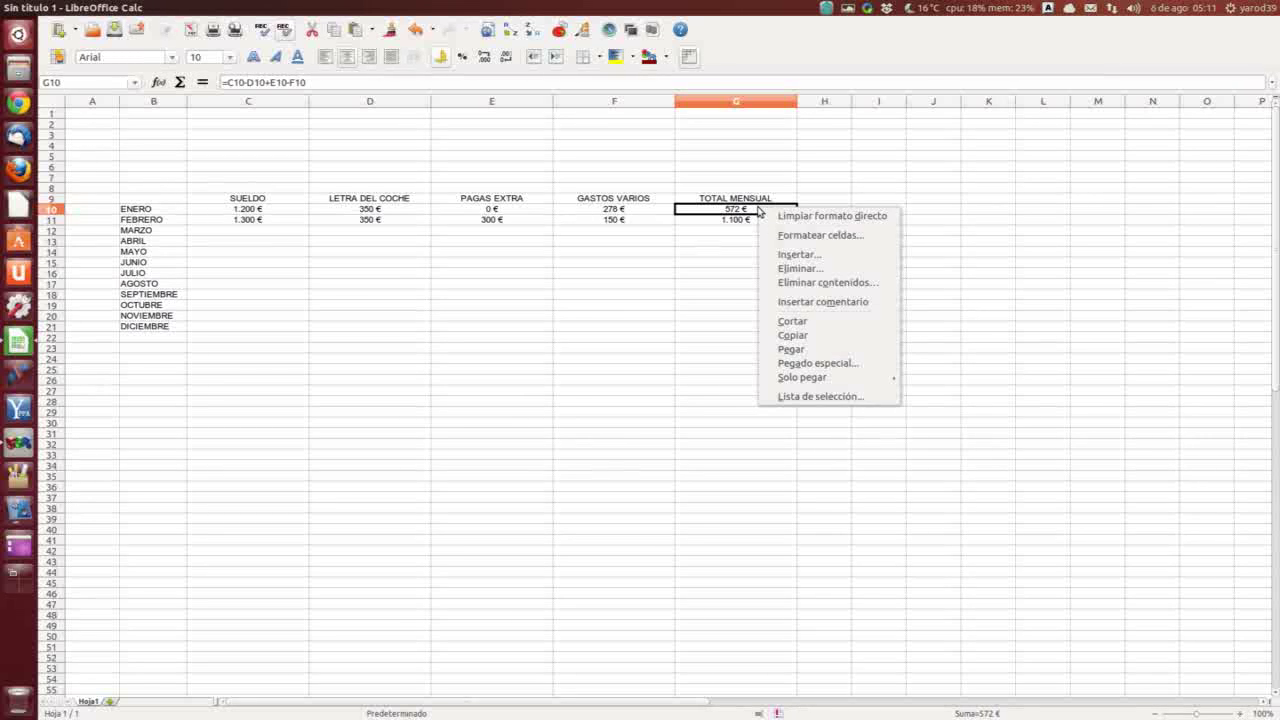
left_click(784, 337)
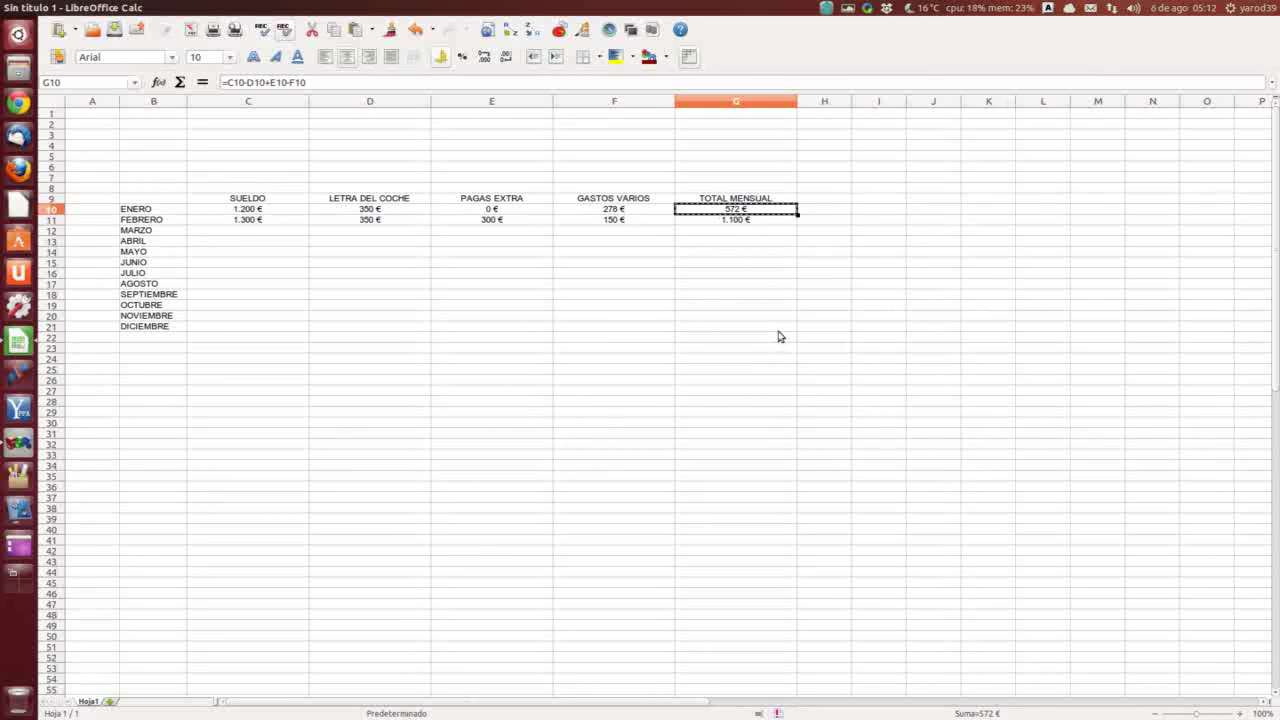
right_click(742, 236)
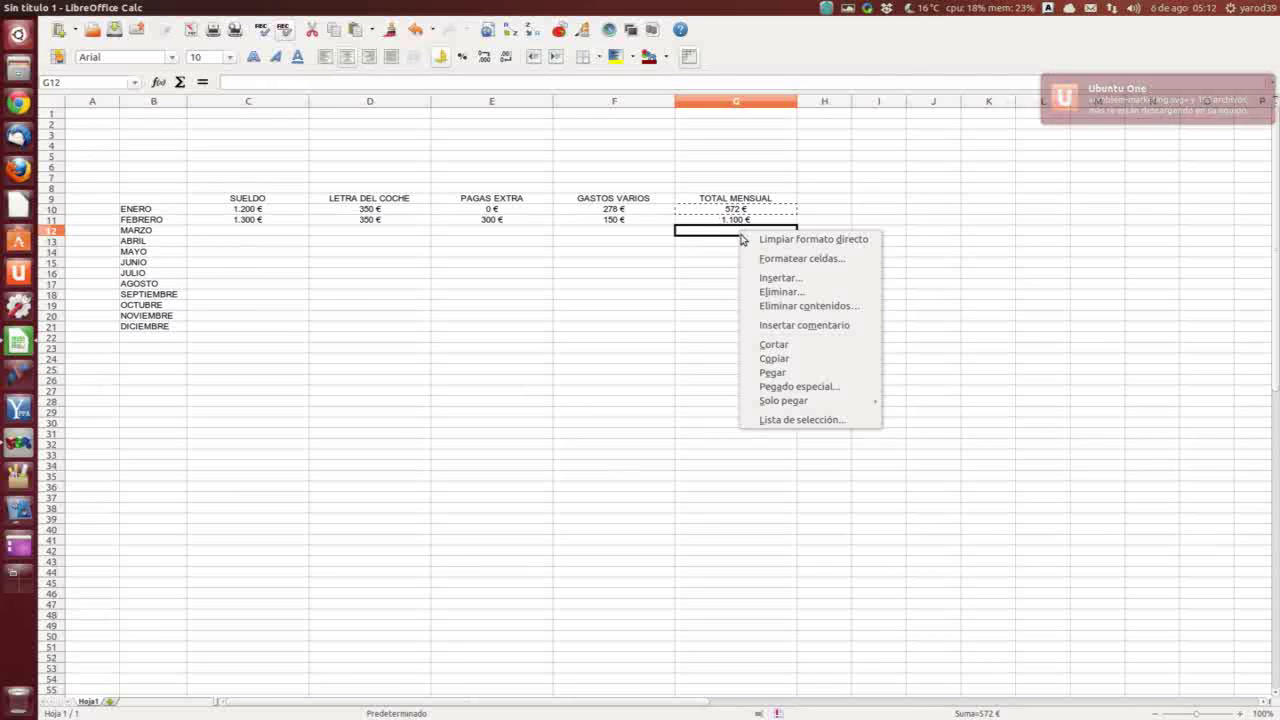
left_click(768, 373)
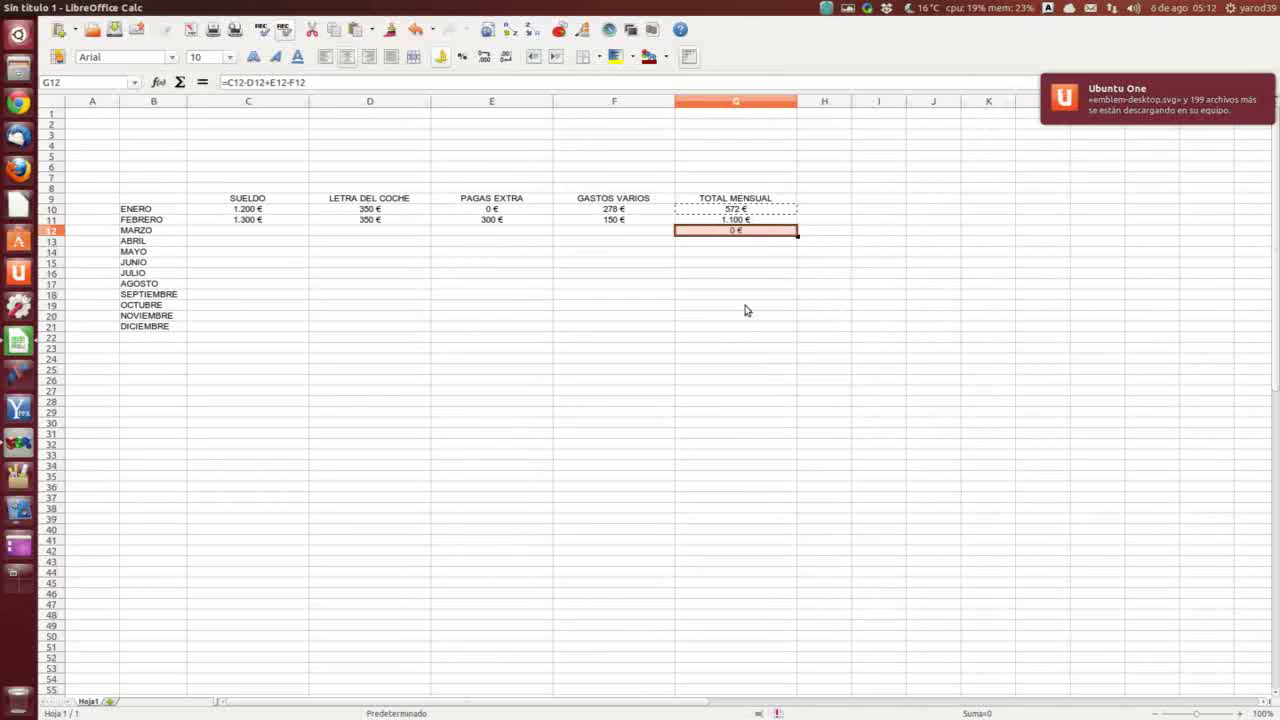
right_click(740, 243)
left_click(768, 383)
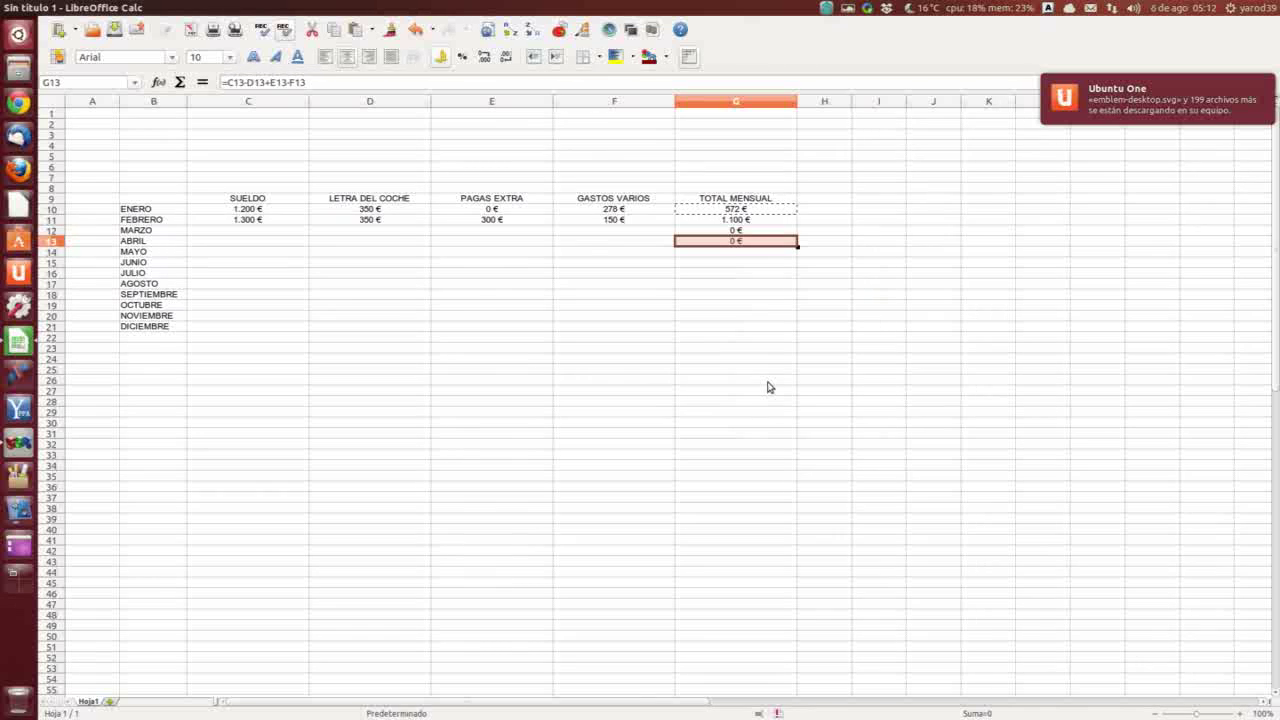
Paste the copied TOTAL MENSUAL formula into cells G14:G21 for MAYO through DICIEMBRE.
left_click_drag(731, 252, 730, 332)
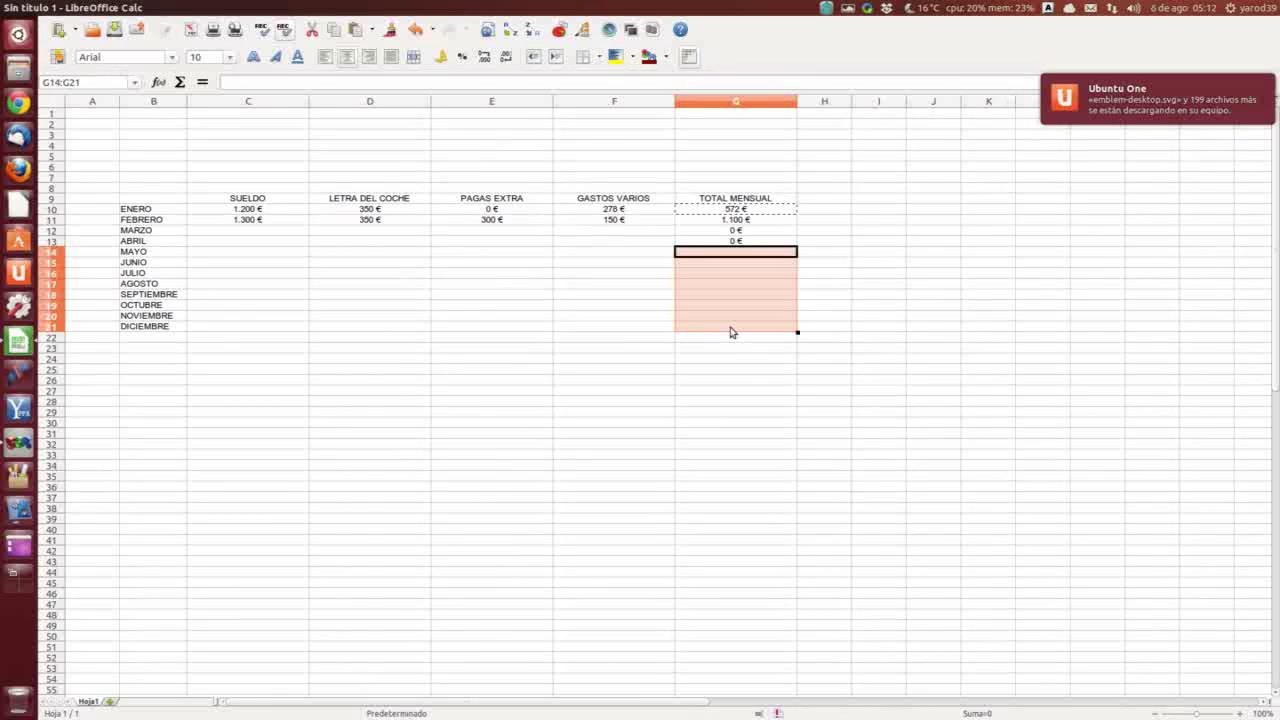
right_click(729, 311)
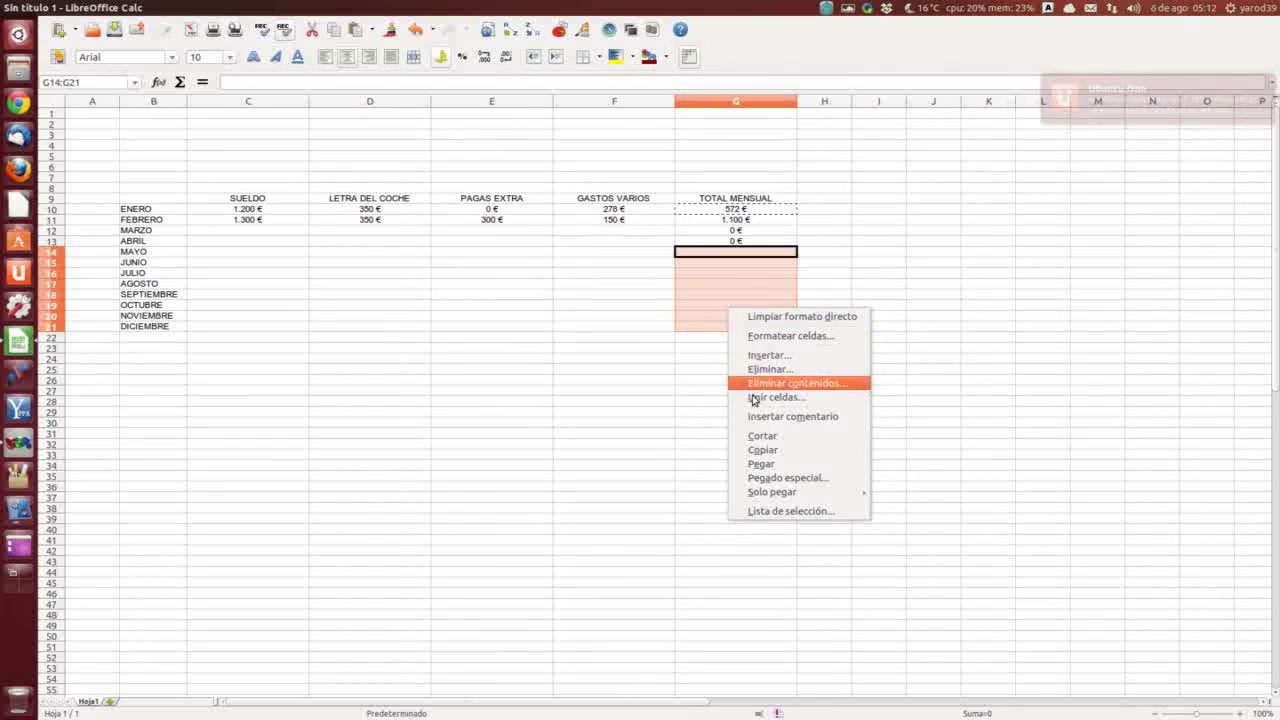
left_click(764, 465)
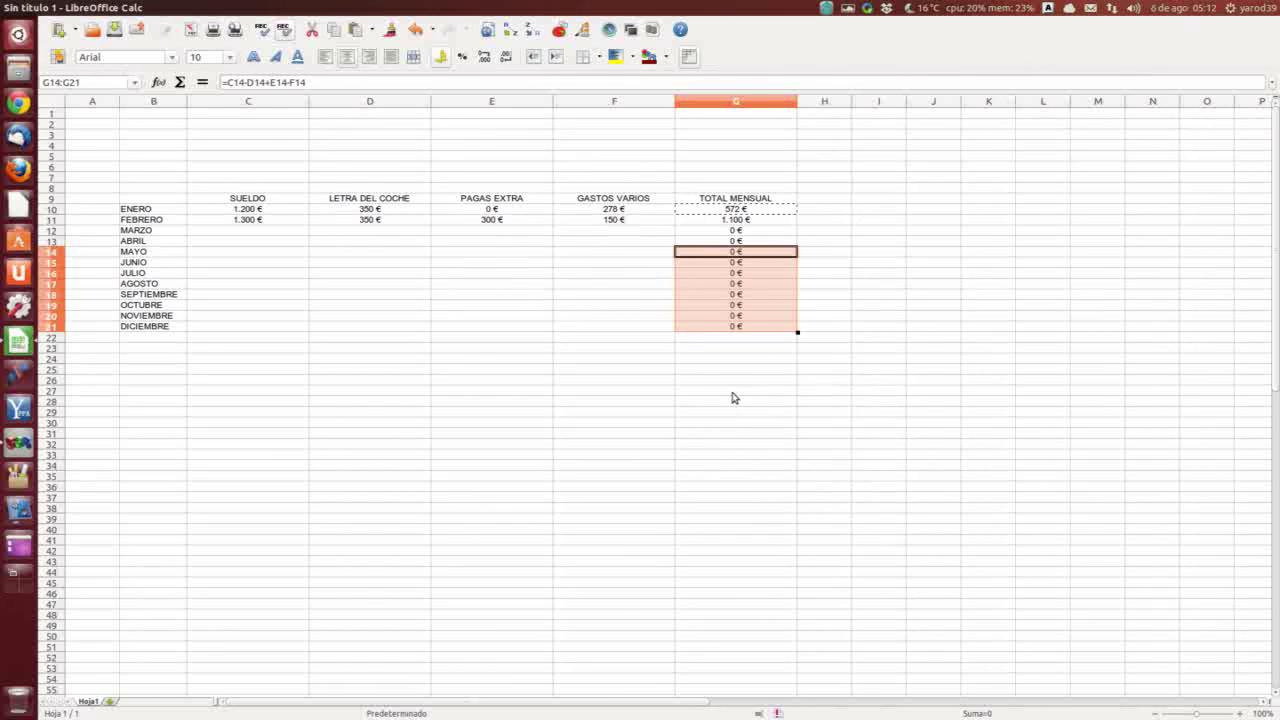
left_click(239, 235)
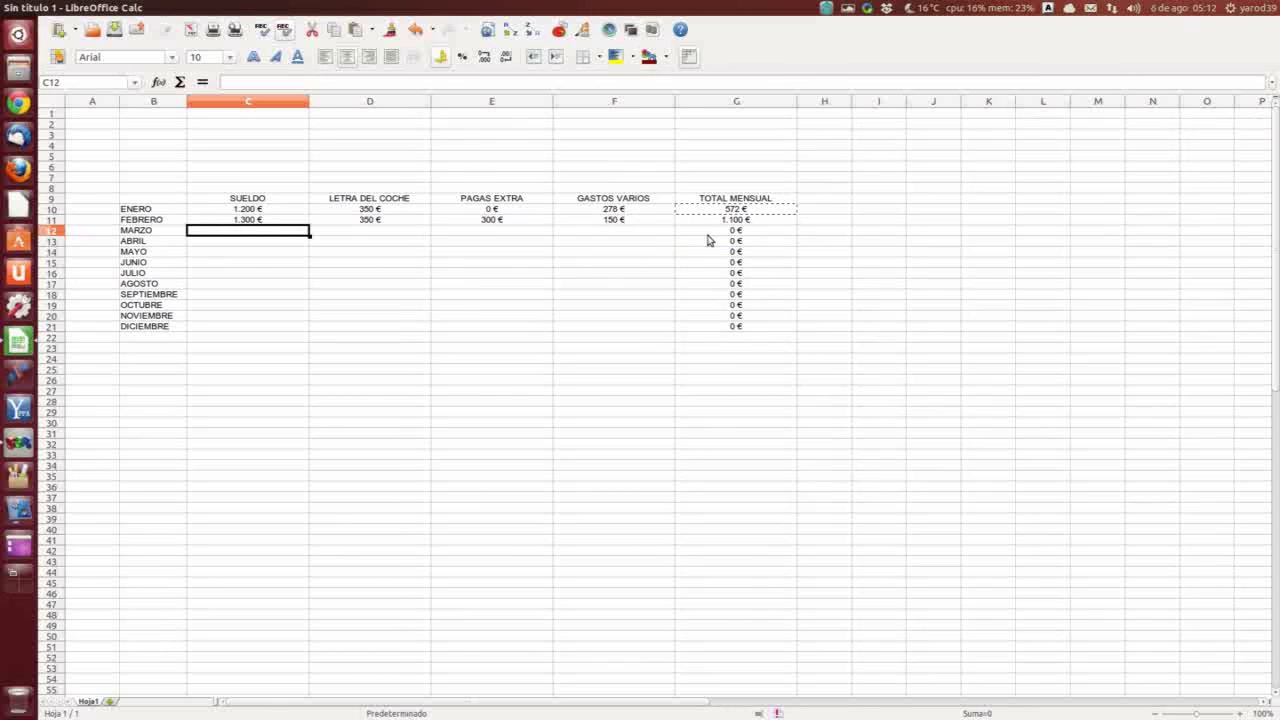
Enter the label TOTAL ANUAL in cell F22 and apply bold to the adjacent cell G22.
left_click(717, 338)
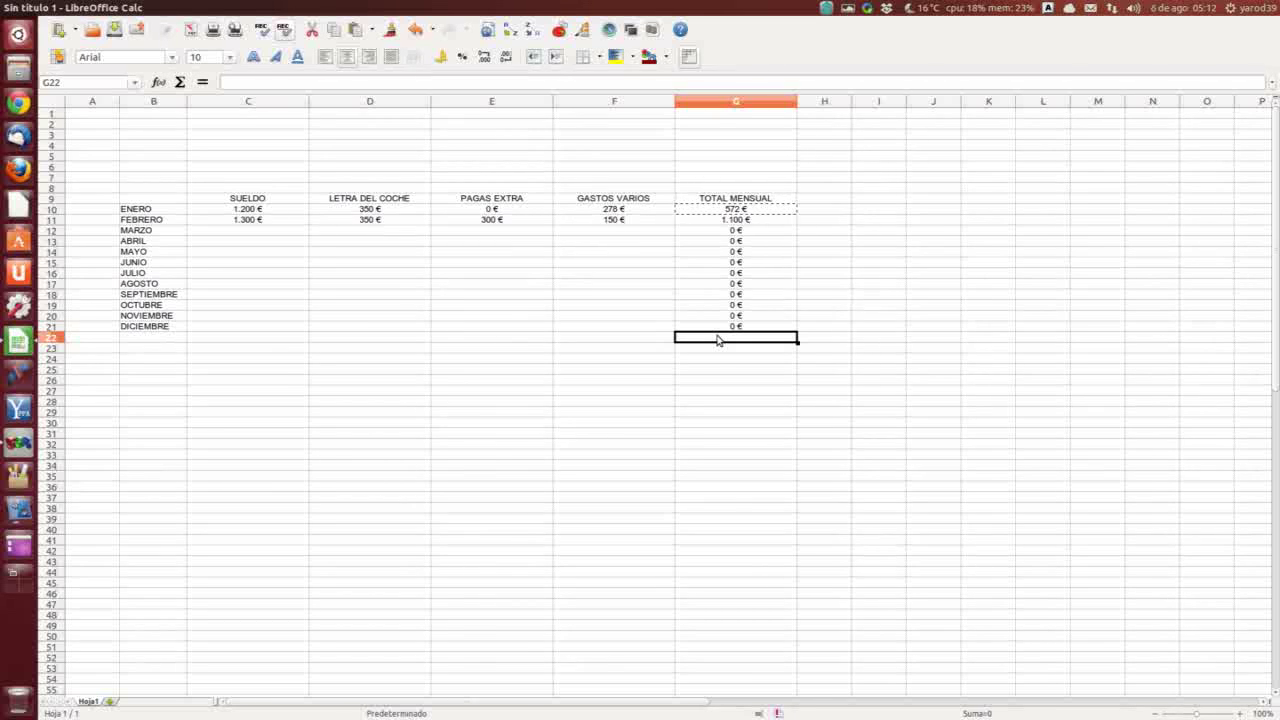
left_click(612, 344)
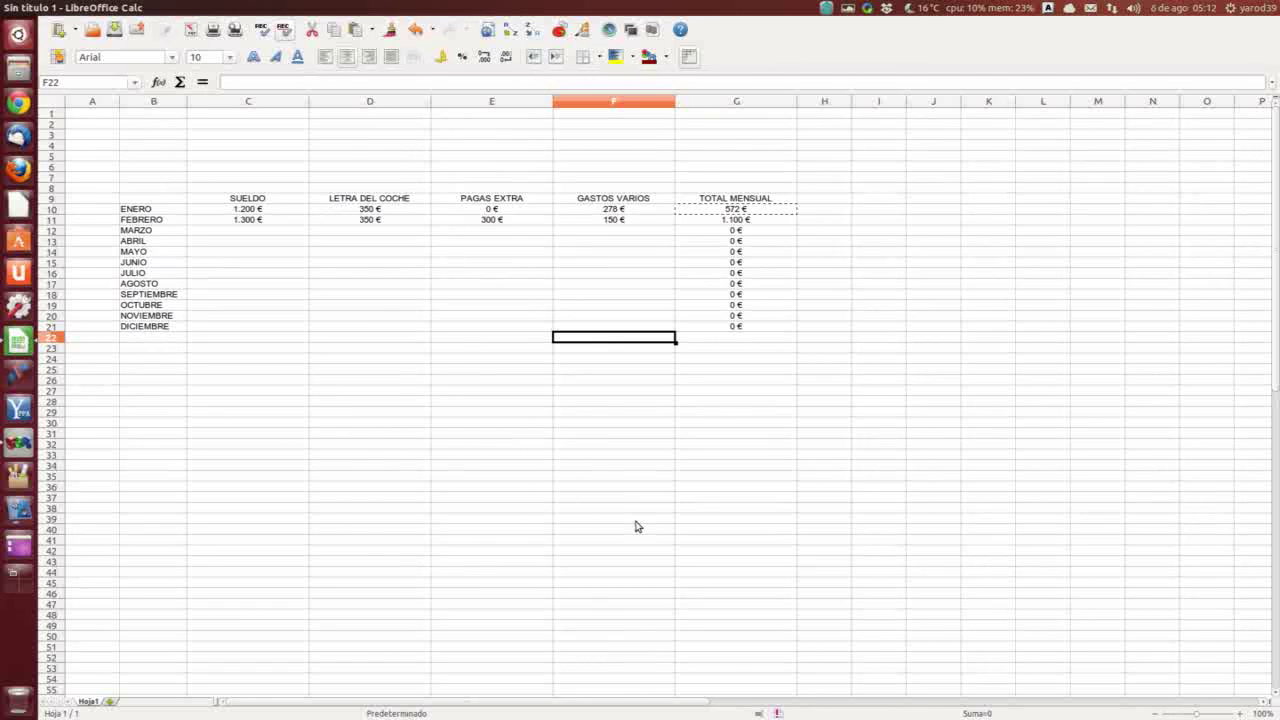
type("TOTAL ANUAL")
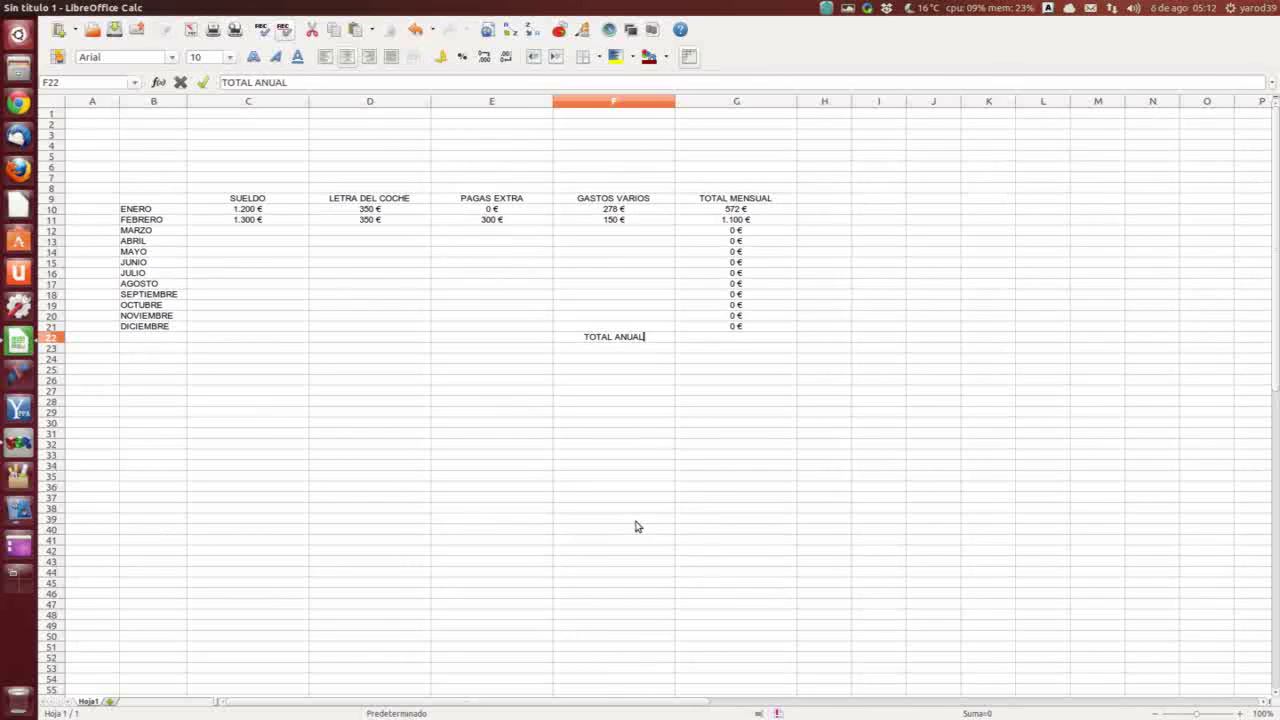
left_click(591, 350)
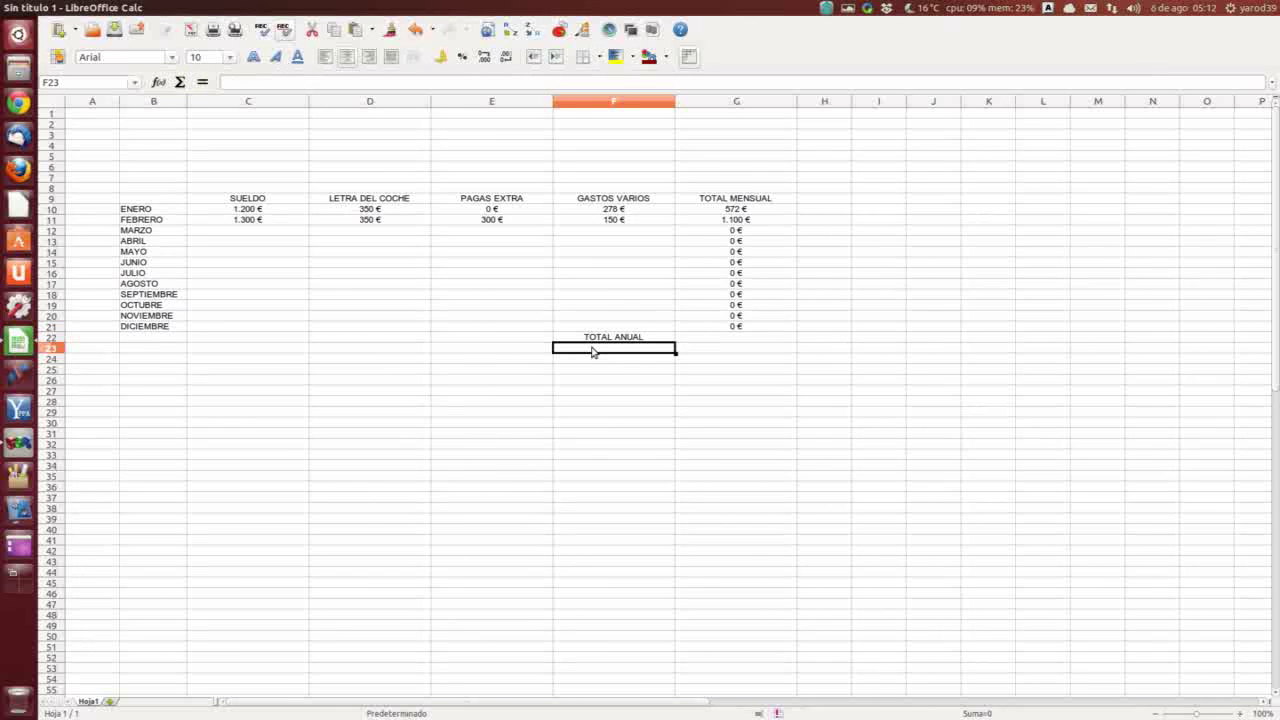
left_click(713, 340)
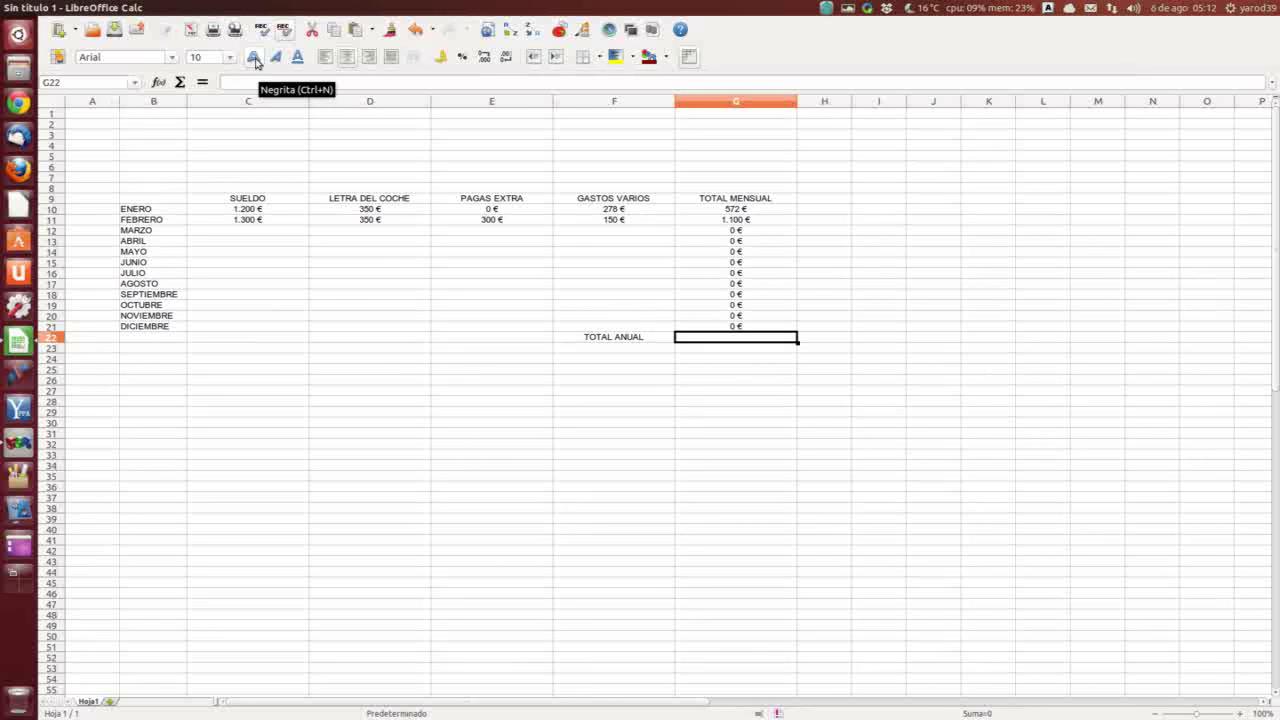
left_click(254, 58)
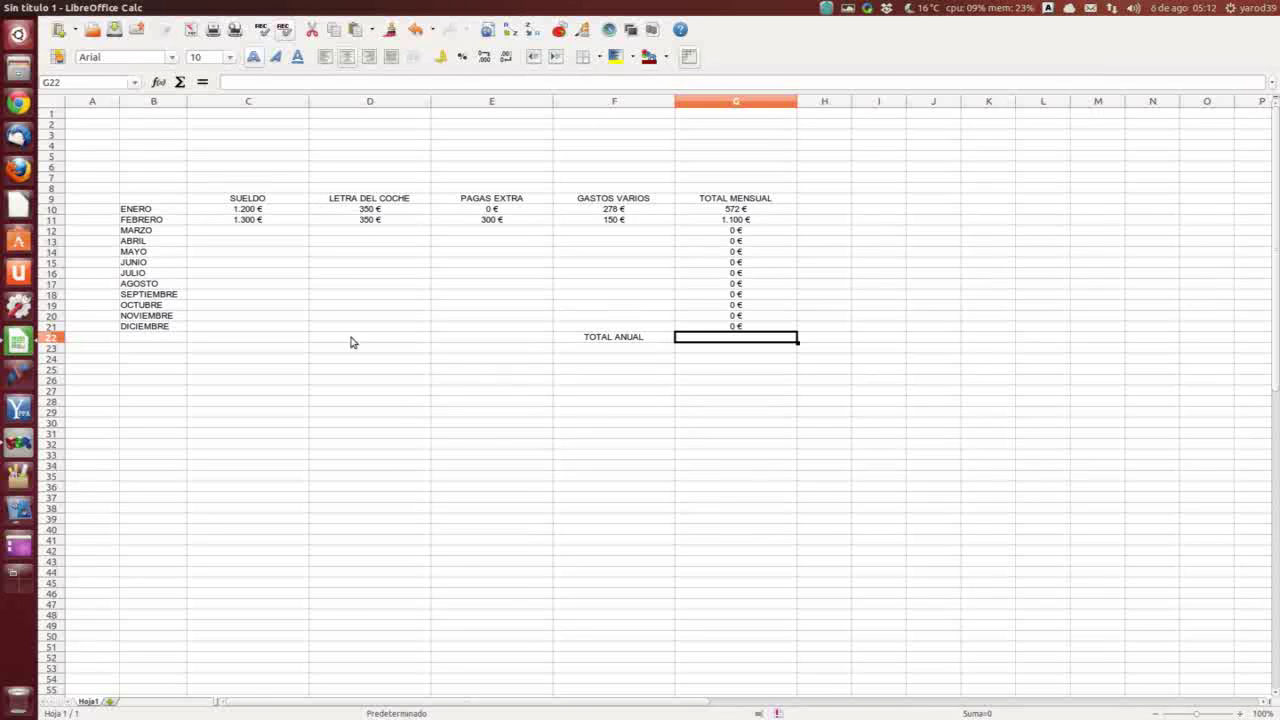
Enter the SUELDO values 1200 for MARZO in cell C12 and 1500 for ABRIL in cell C13.
left_click(246, 231)
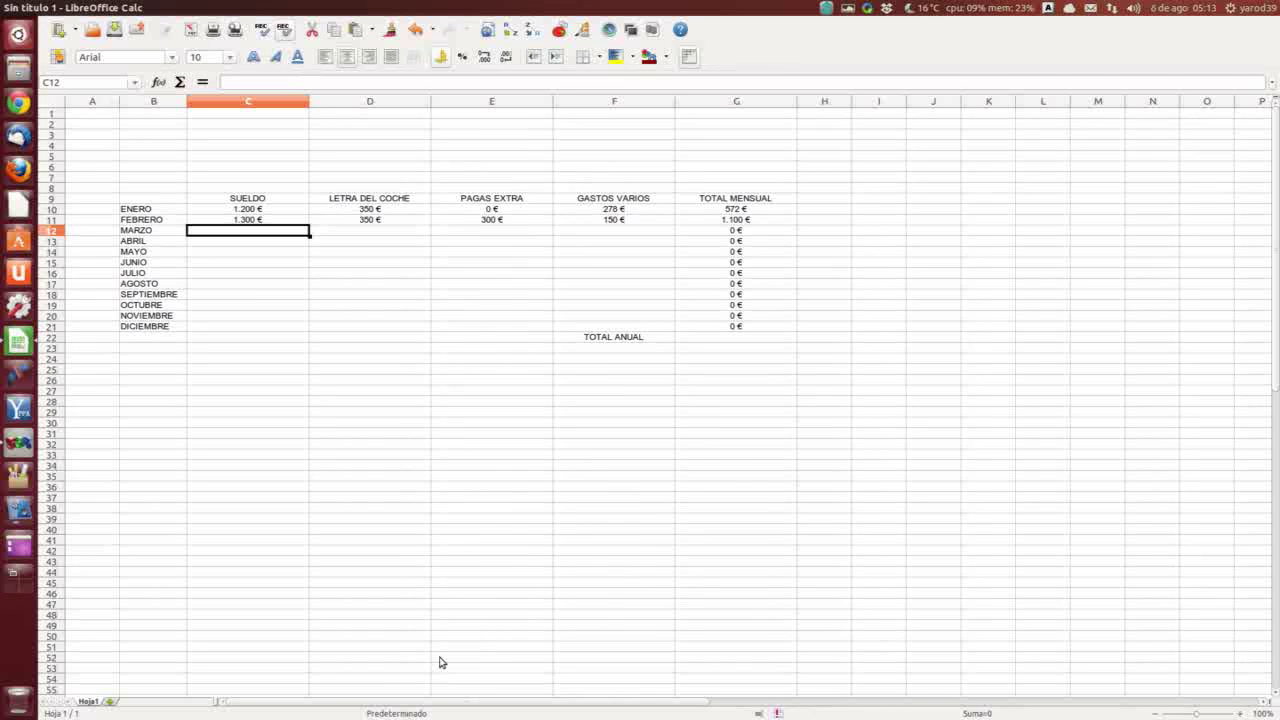
type("1200")
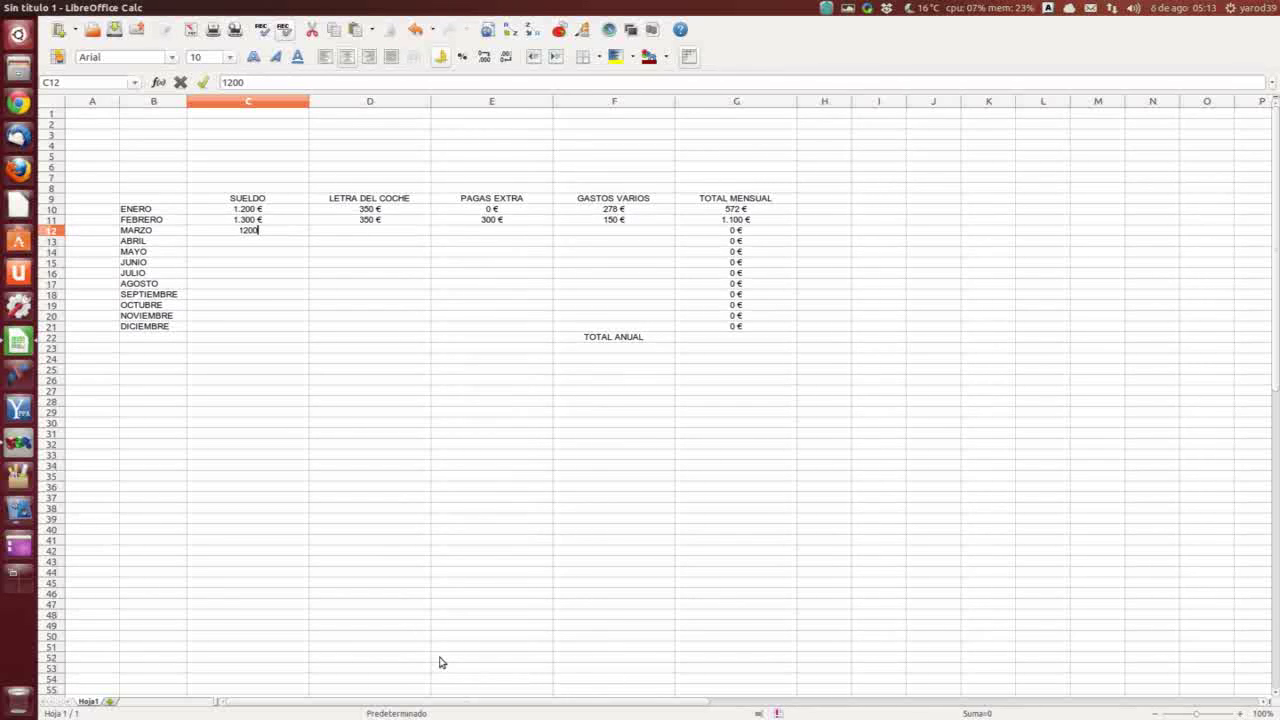
key("Return")
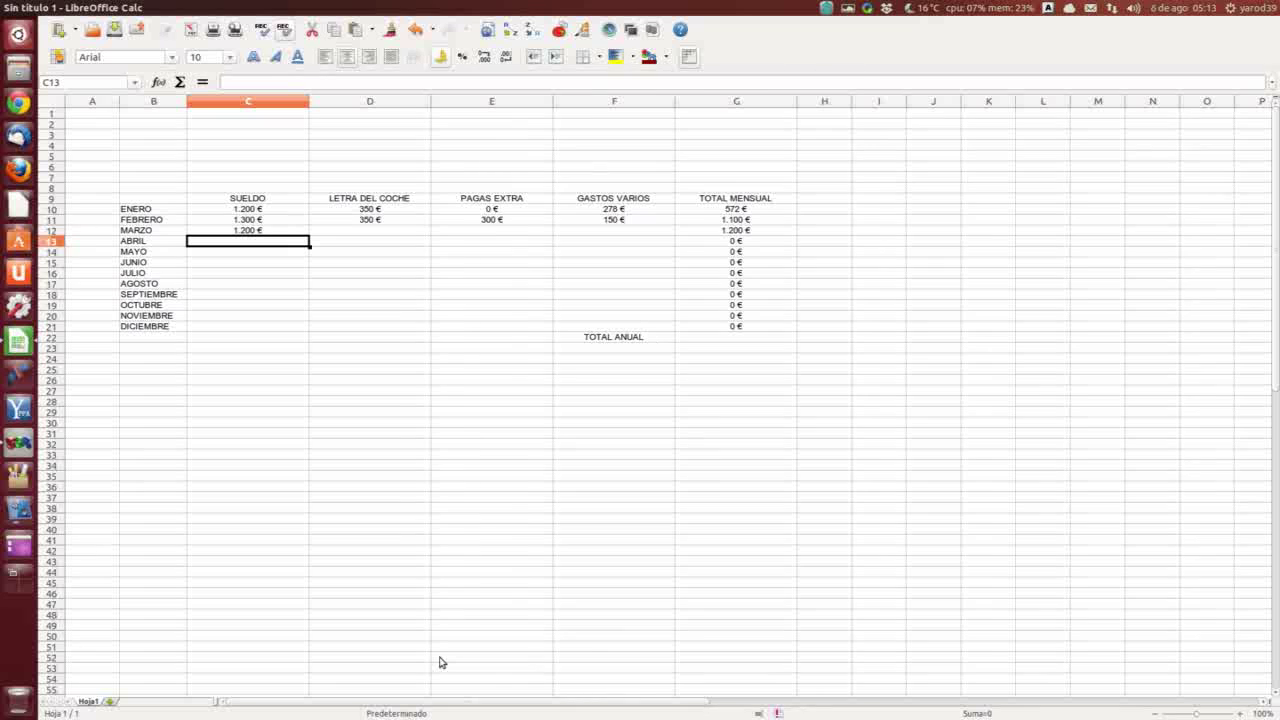
type("1500")
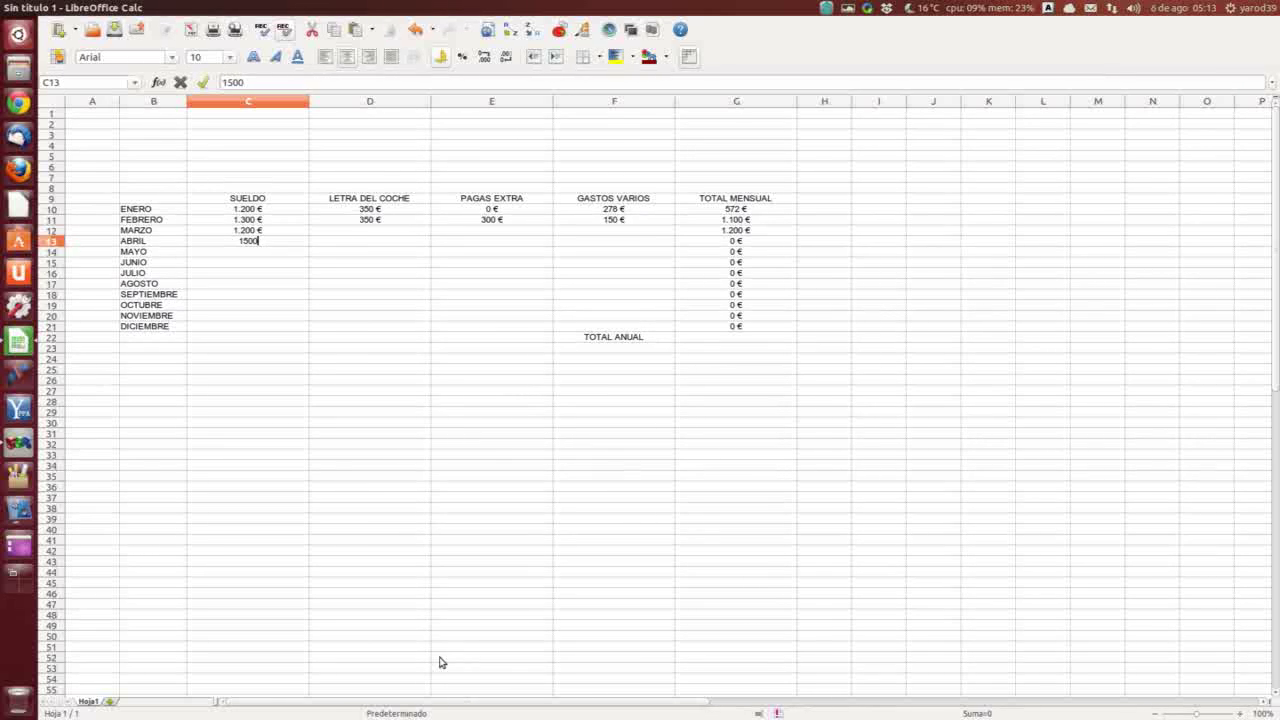
key("Return")
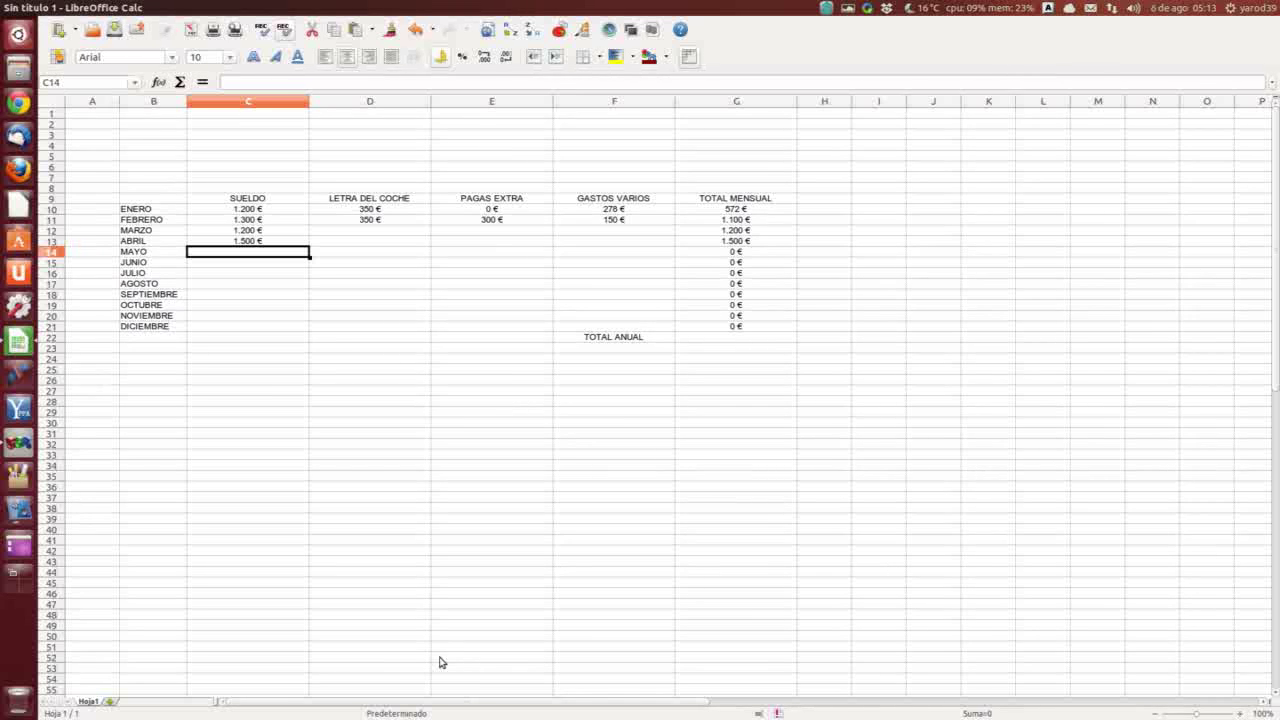
Enter the SUELDO values 2000 for MAYO, 2300 for JUNIO, 1300 for JULIO and 4500 for AGOSTO in cells C14:C17.
type("2000")
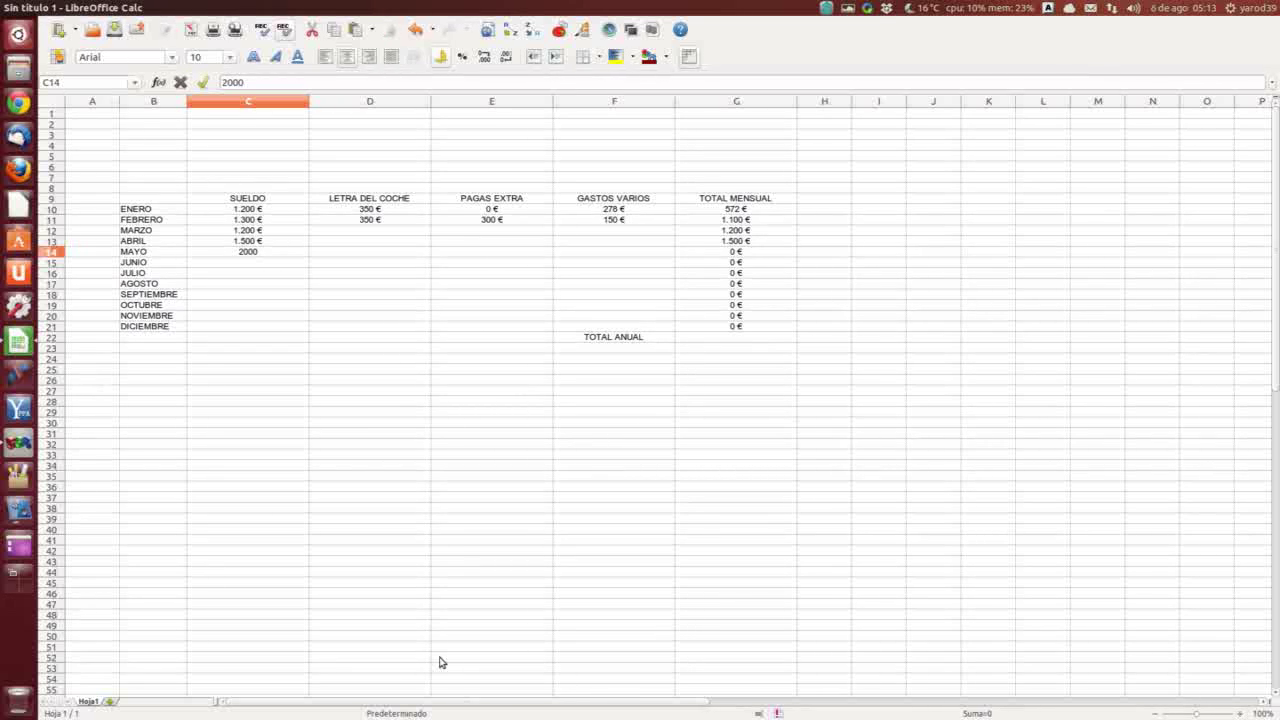
key("Return")
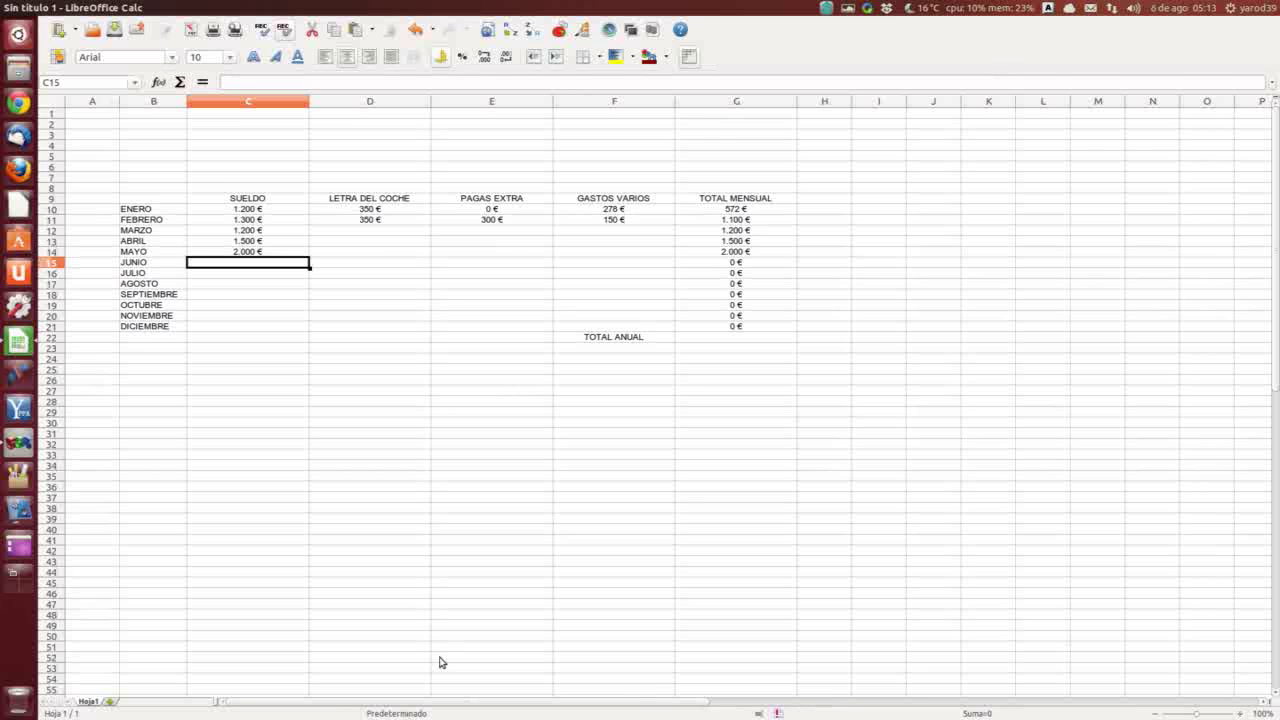
type("2300")
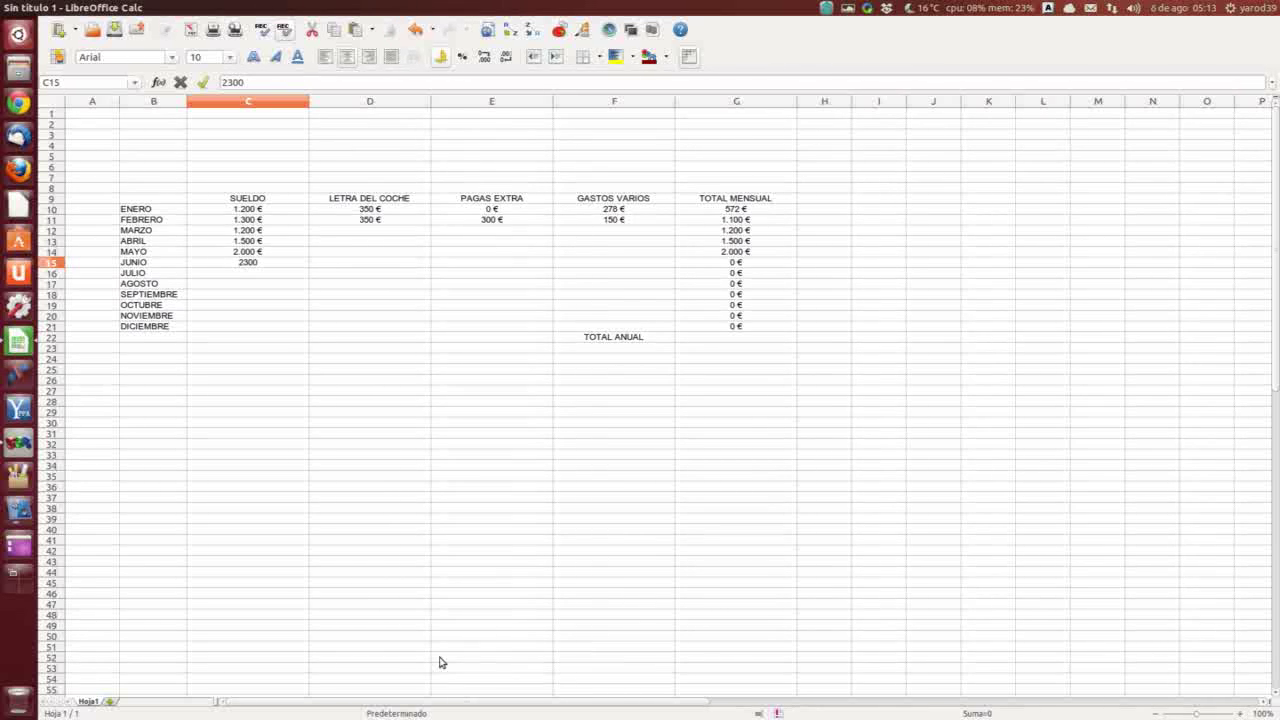
key("Return")
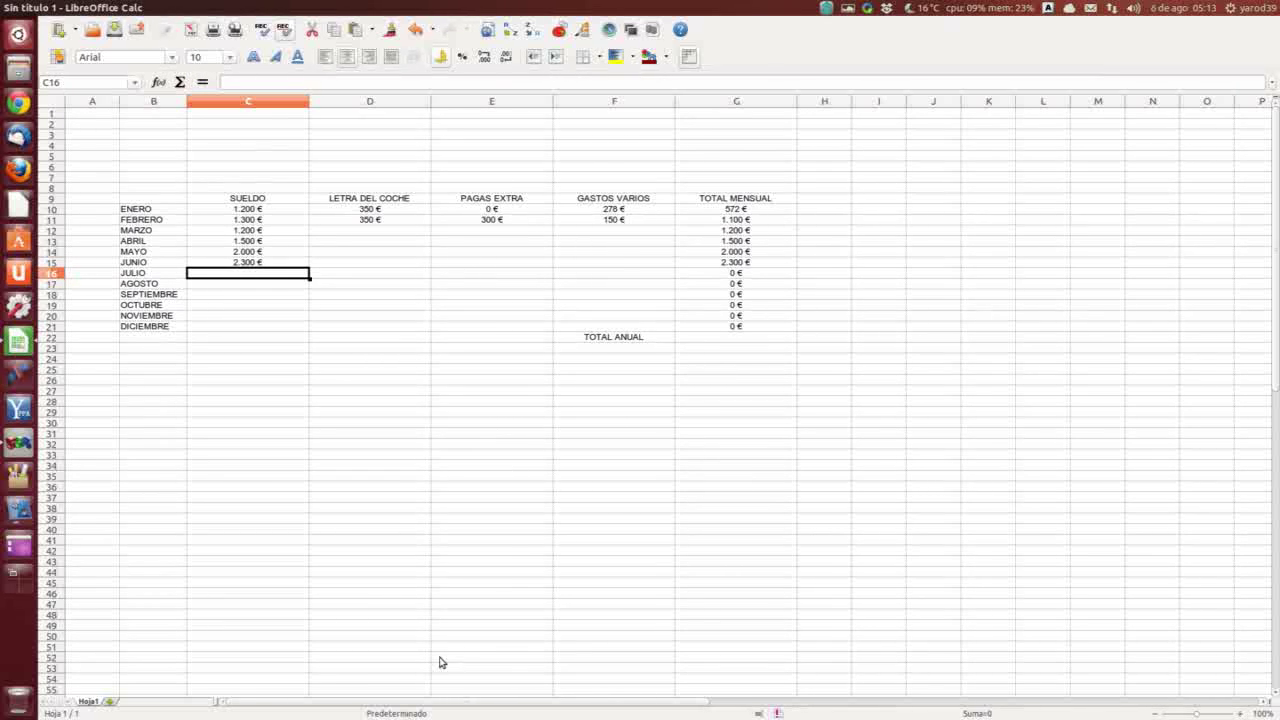
type("1.")
type("300")
key("Return")
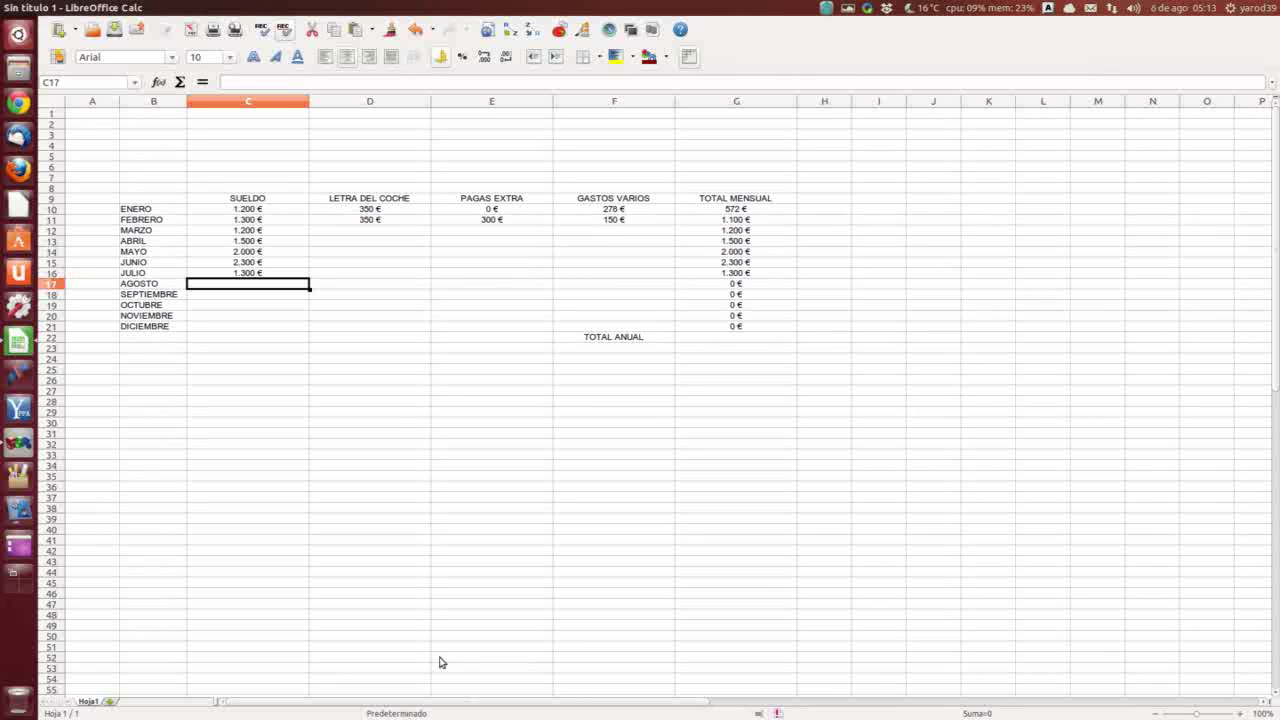
type("4500")
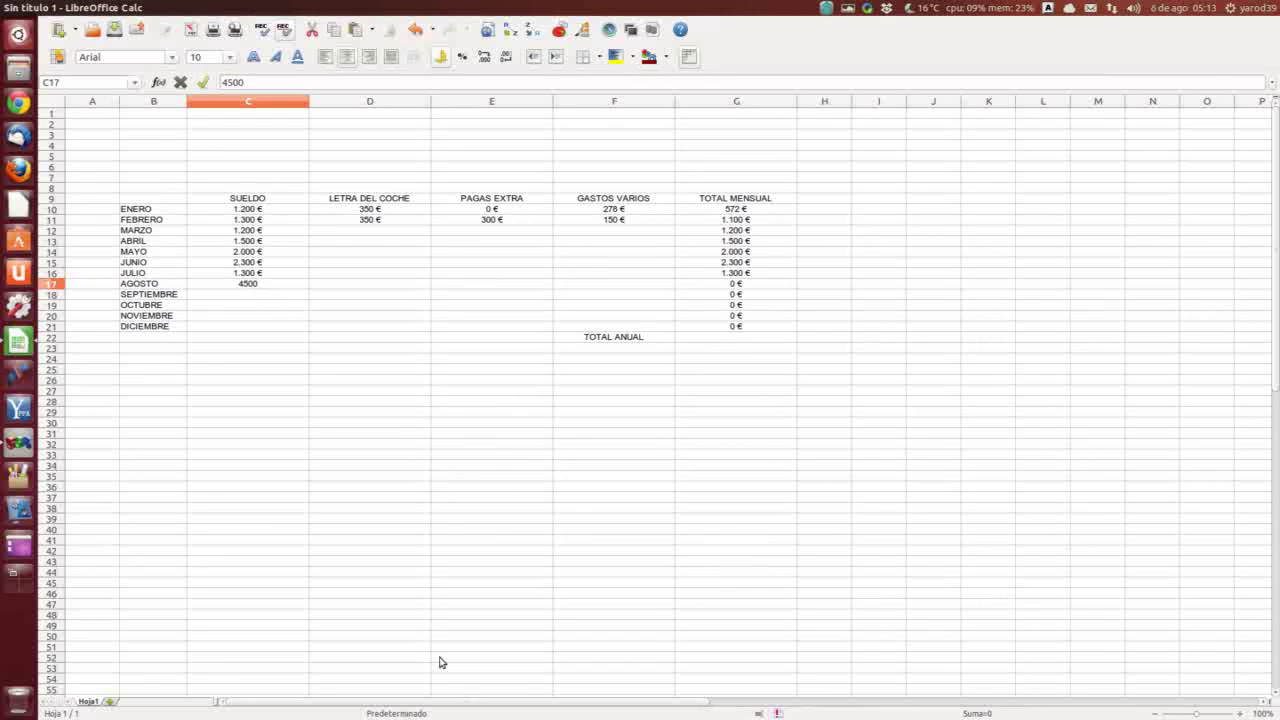
key("Return")
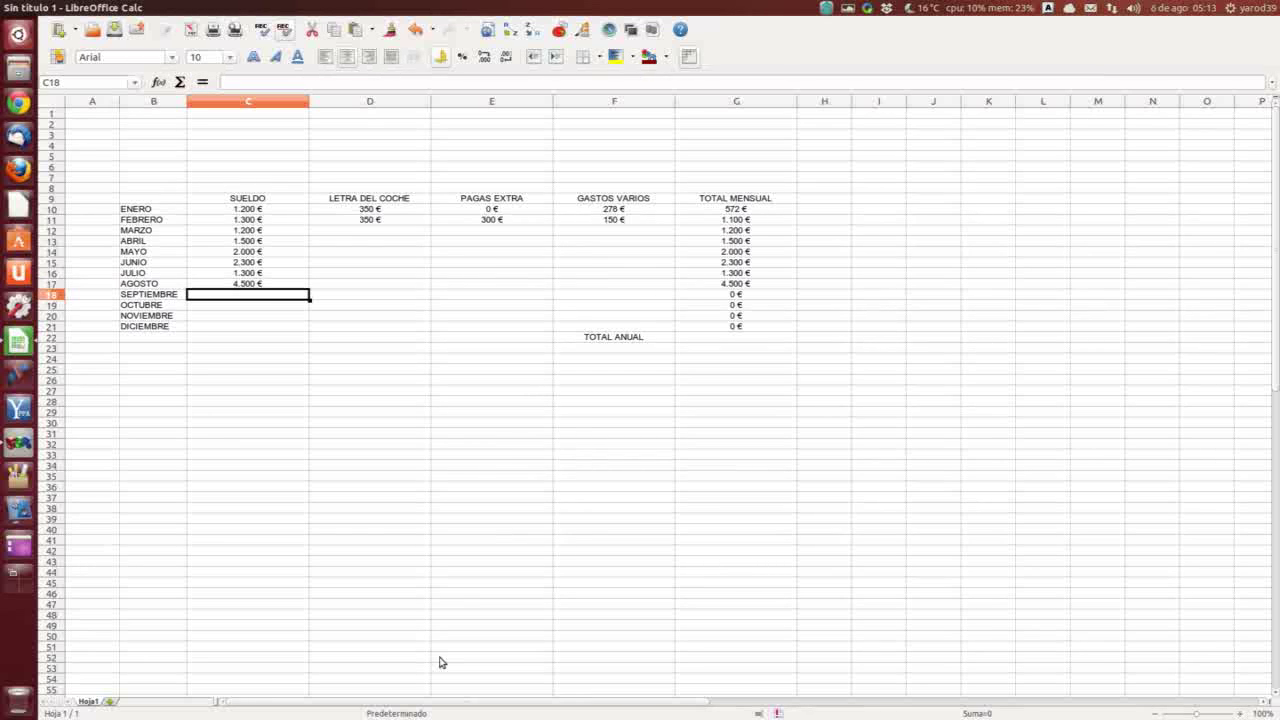
Enter the SUELDO values 2200 for SEPTIEMBRE, 1300 for OCTUBRE, 700 for NOVIEMBRE and 2300 for DICIEMBRE in cells C18:C21.
type("2200")
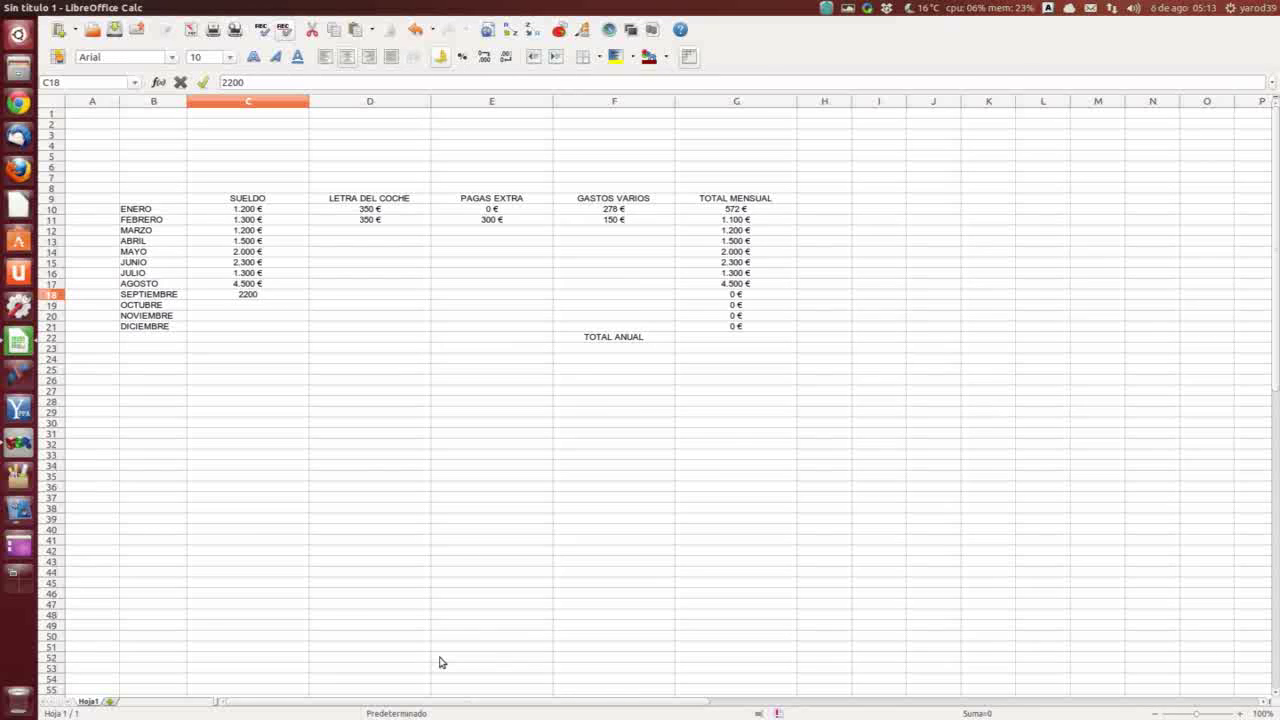
key("Return")
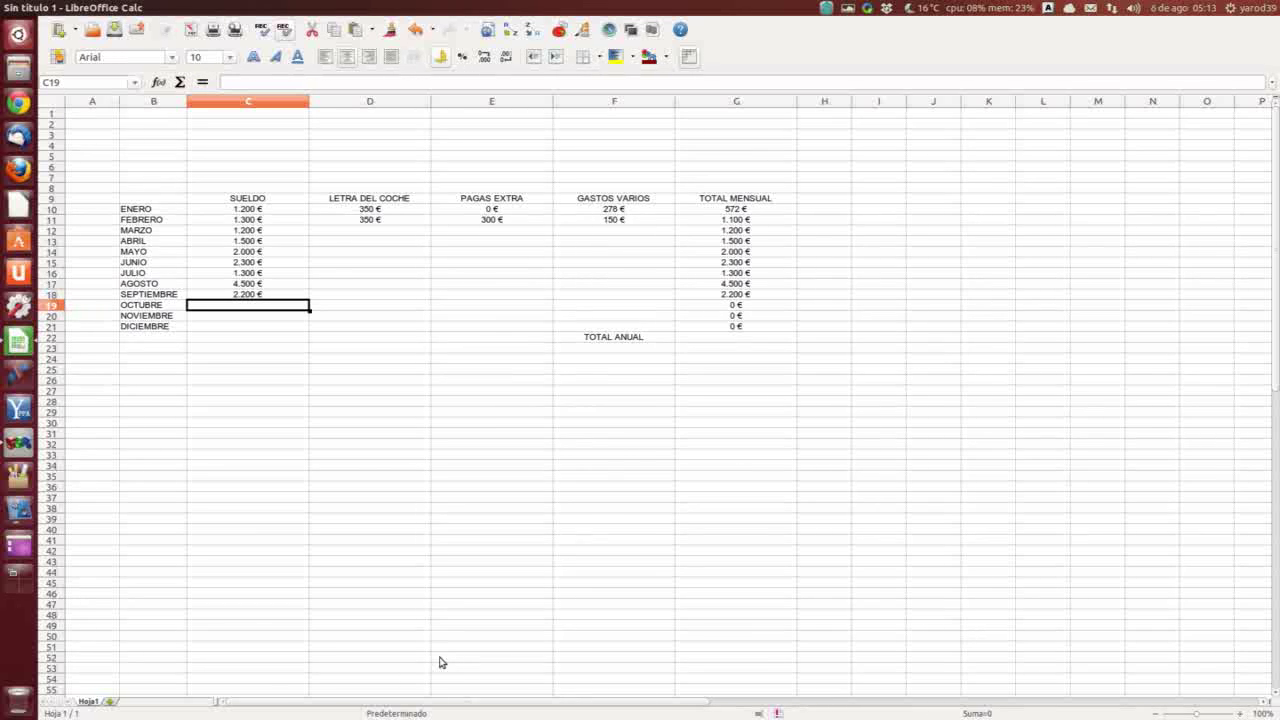
type("1300")
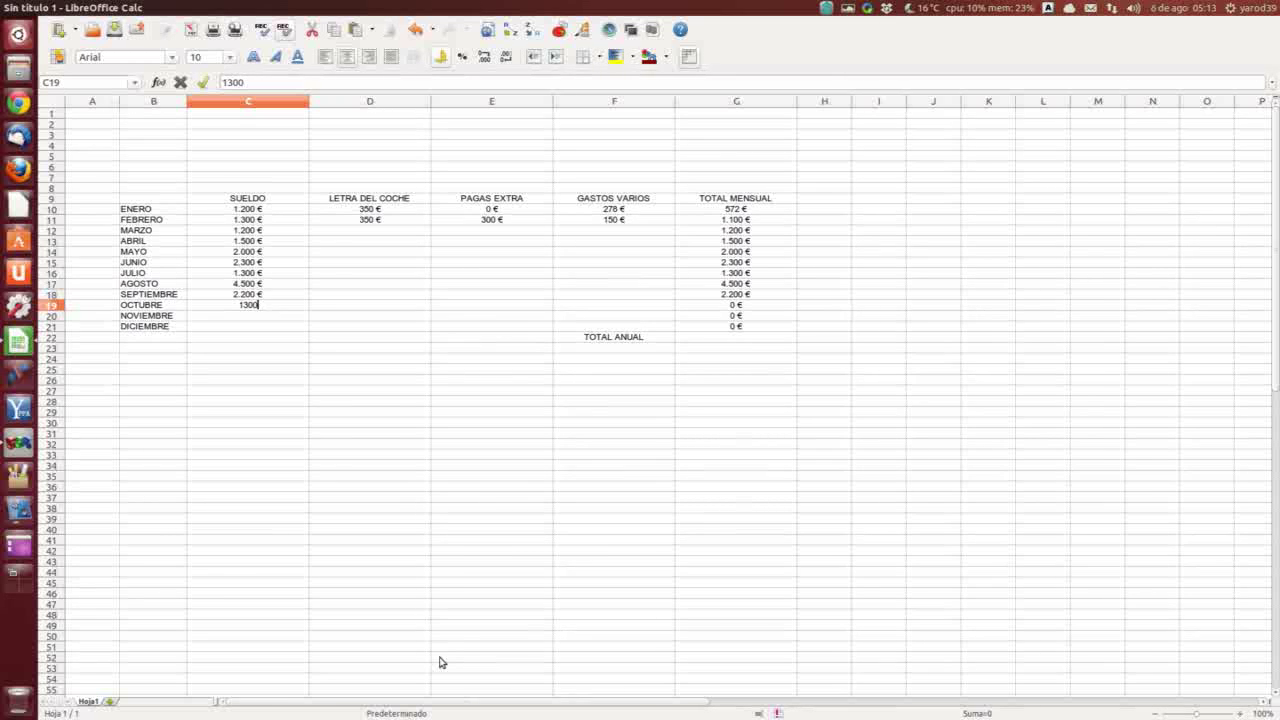
key("Return")
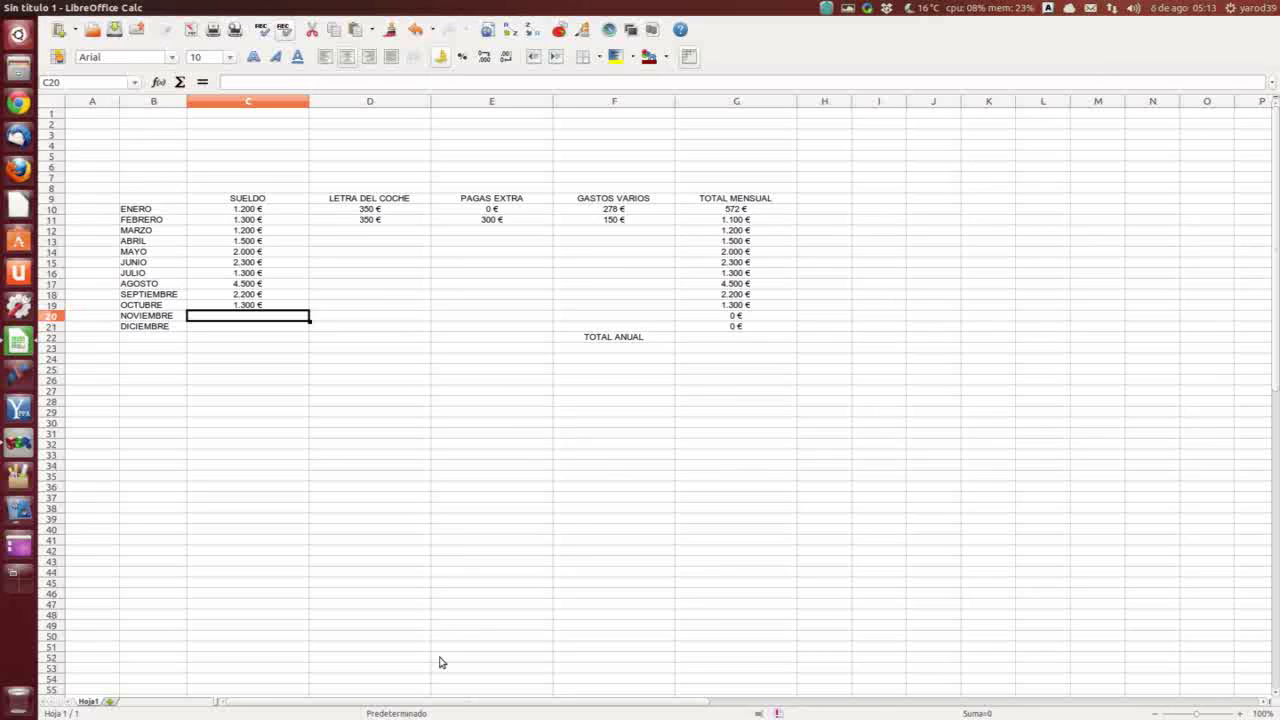
type("700")
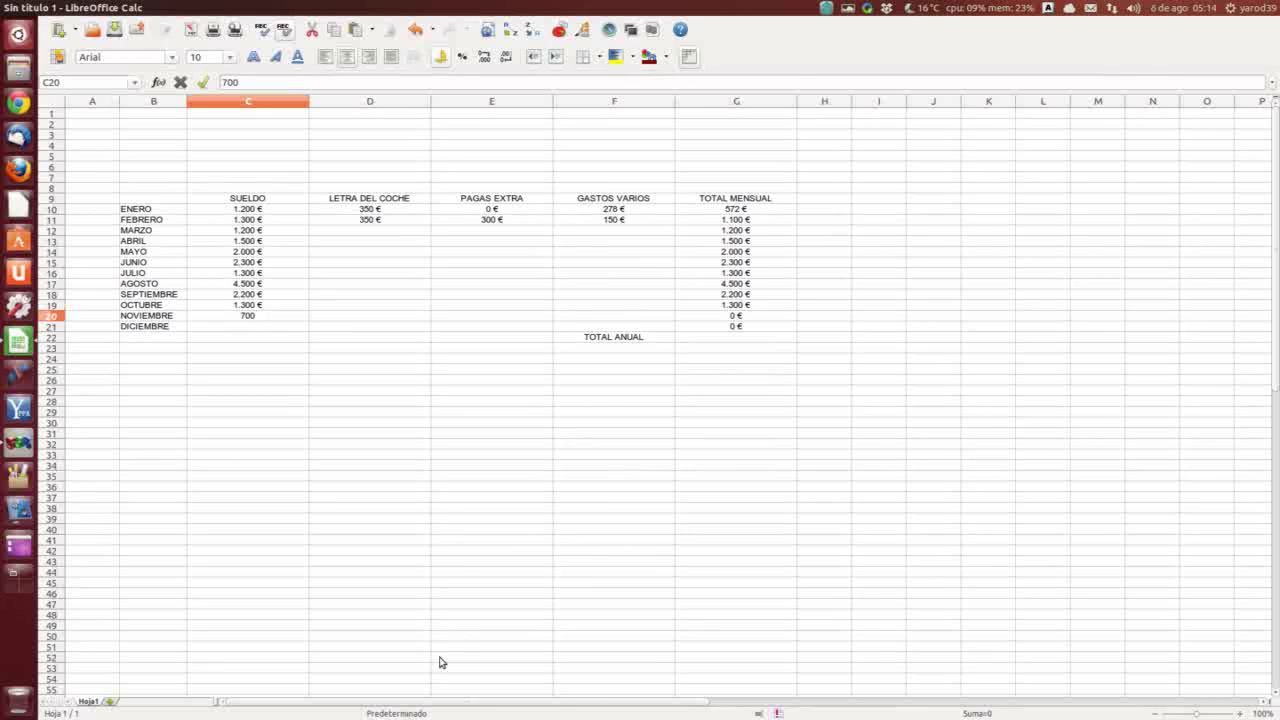
key("Return")
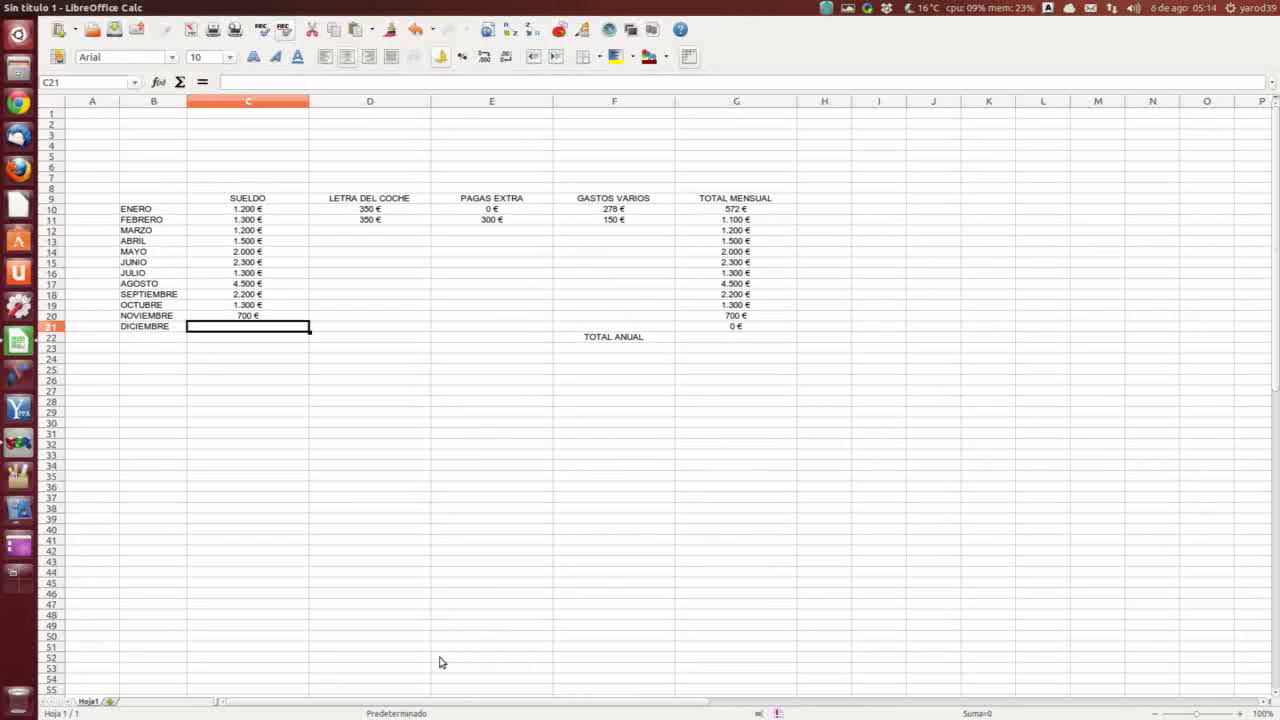
type("2300")
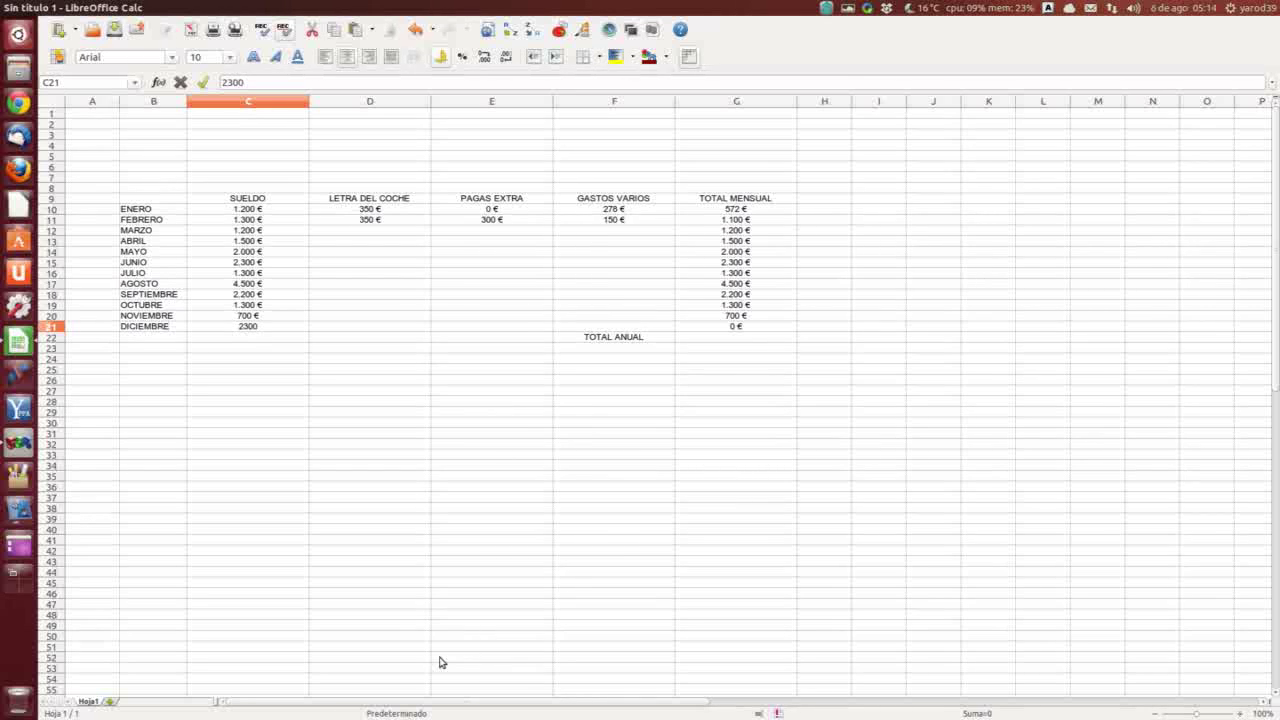
key("Return")
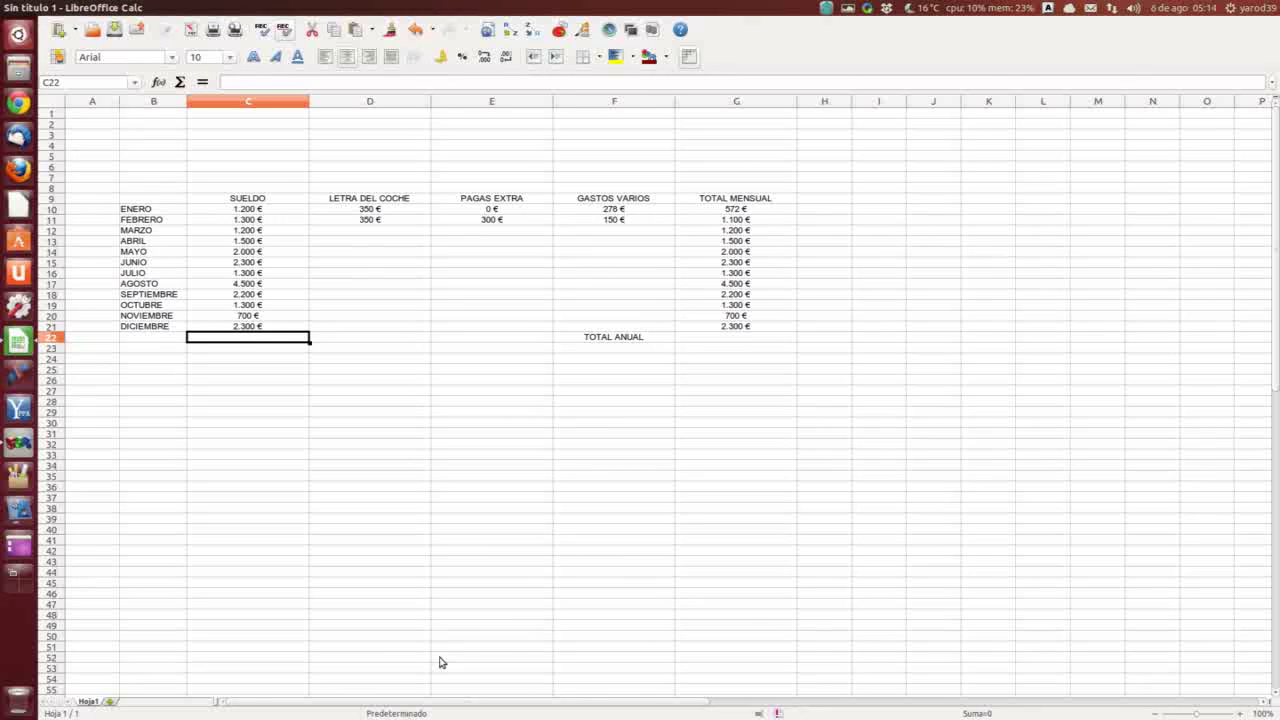
Copy ENERO's LETRA DEL COCHE value from cell D10 into D12:D21 for MARZO through DICIEMBRE.
left_click(368, 212)
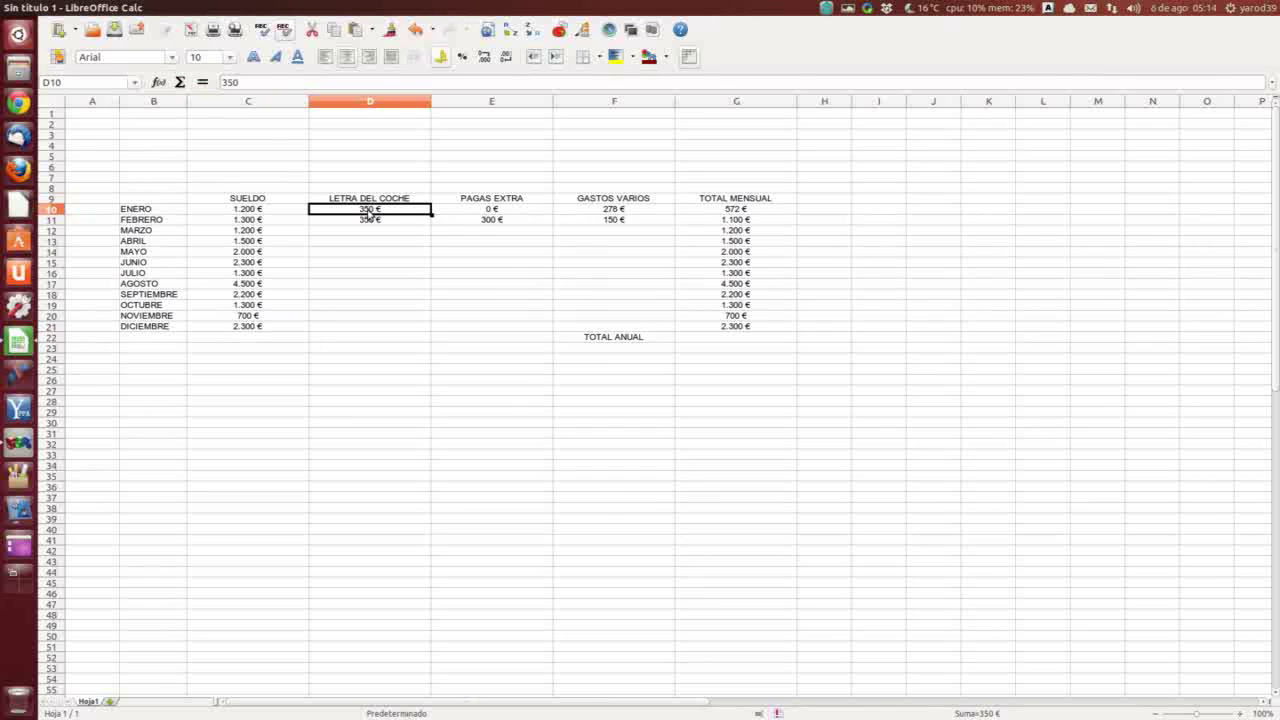
right_click(368, 213)
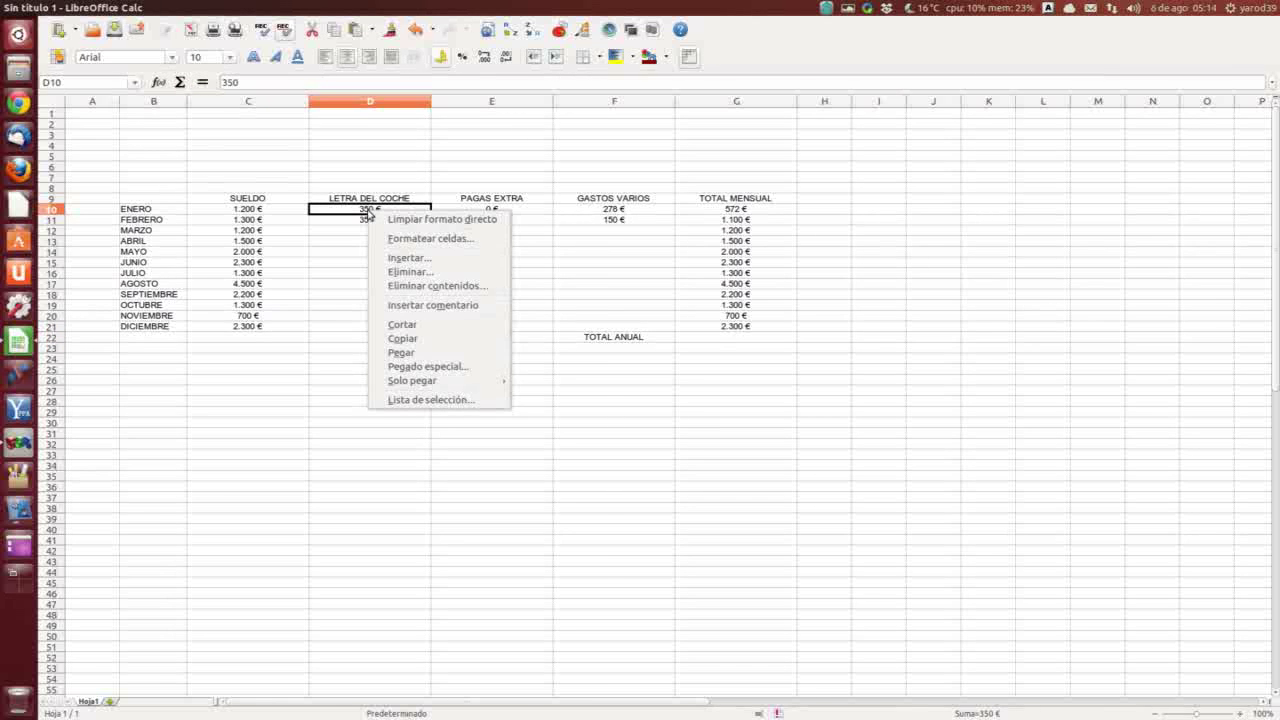
left_click(401, 339)
left_click_drag(363, 230, 363, 320)
right_click(366, 264)
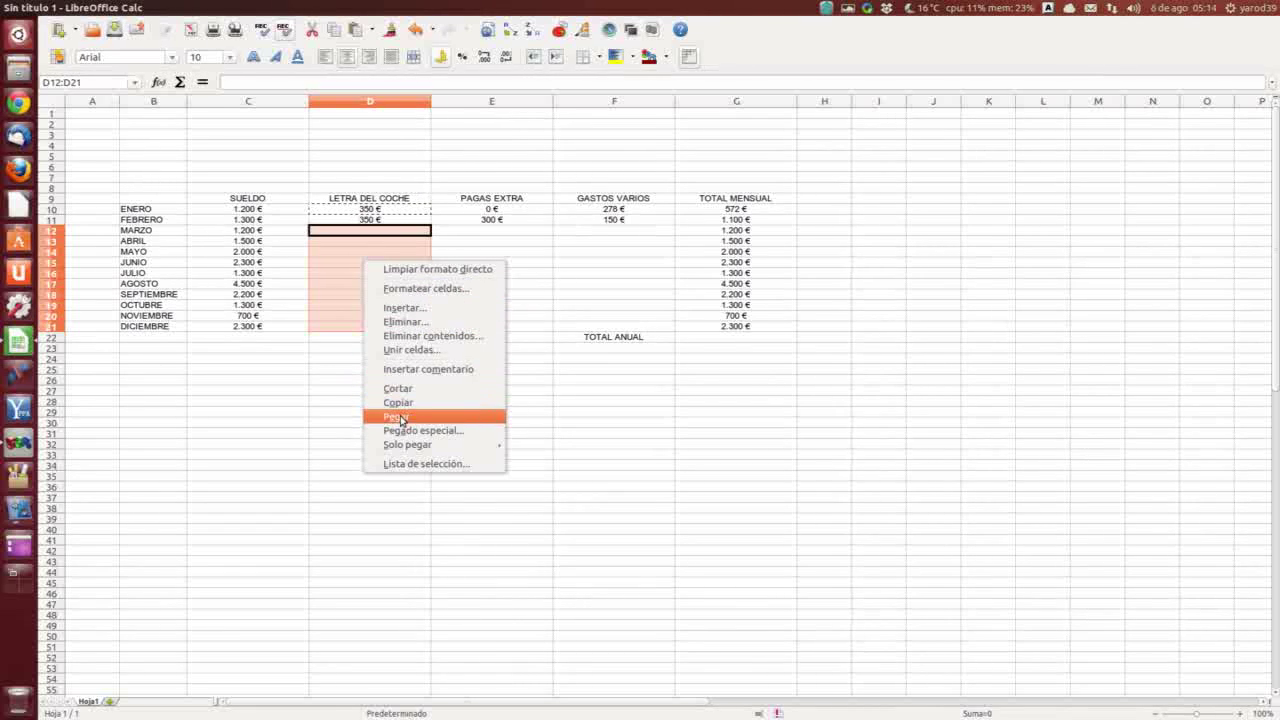
left_click(397, 416)
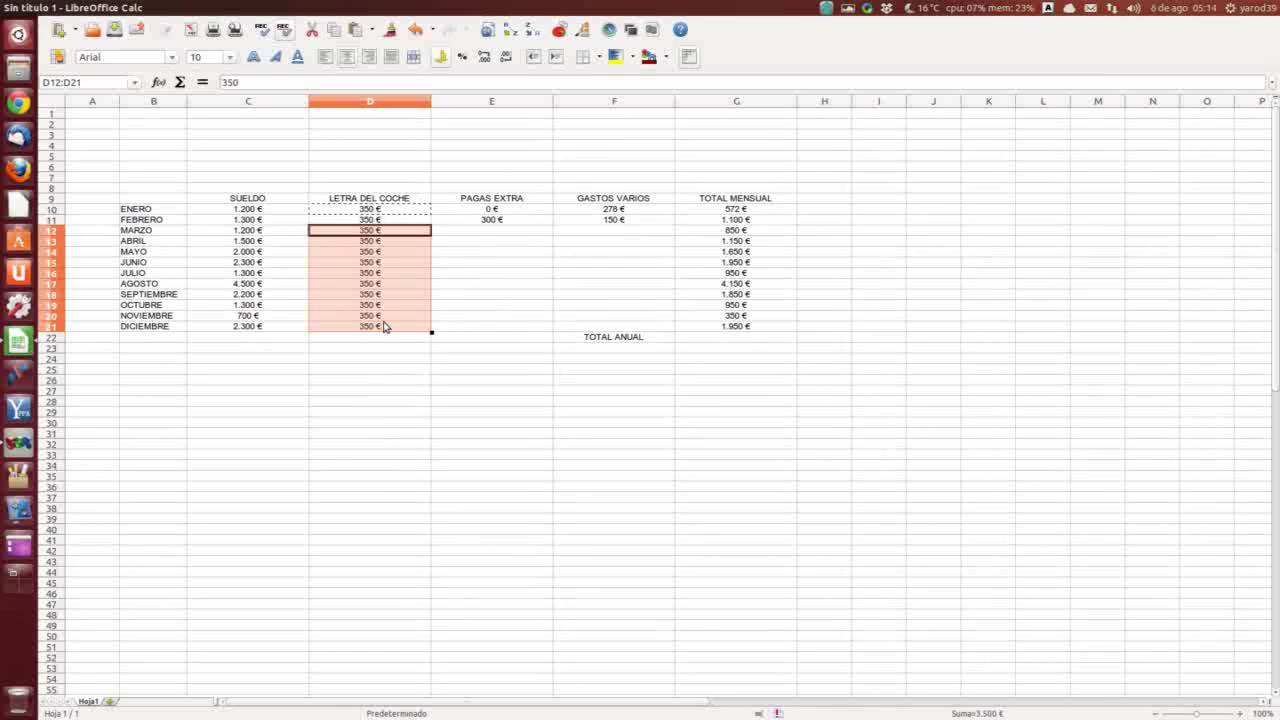
Enter 0 as the PAGAS EXTRA value for every month from MARZO to DICIEMBRE in cells E12:E21.
left_click(486, 232)
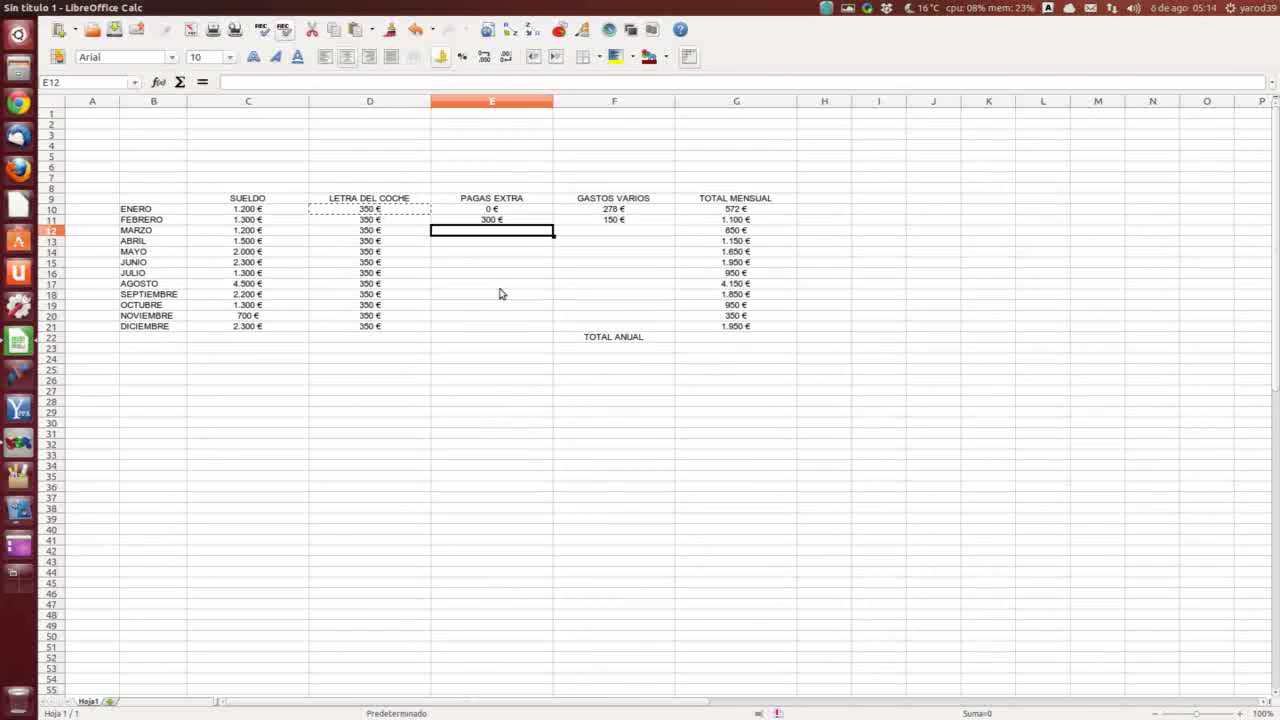
type("0")
key("Return")
type("0")
key("Return")
type("0")
key("Return")
type("0")
key("Return")
type("0")
key("Return")
type("0")
key("Return")
type("0")
key("Return")
type("0")
key("Return")
type("0 0")
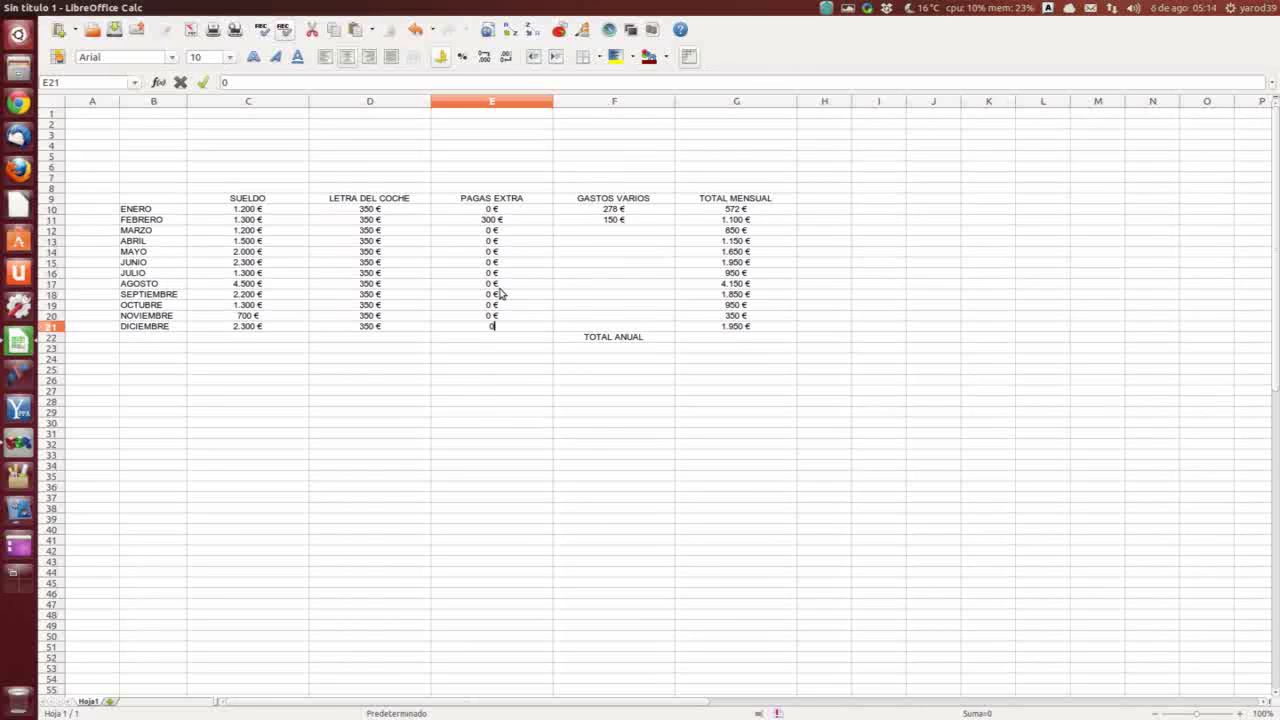
key("Return")
Change the PAGAS EXTRA values for DICIEMBRE in cell E21 and JULIO in cell E16 to 1500.
key("Up")
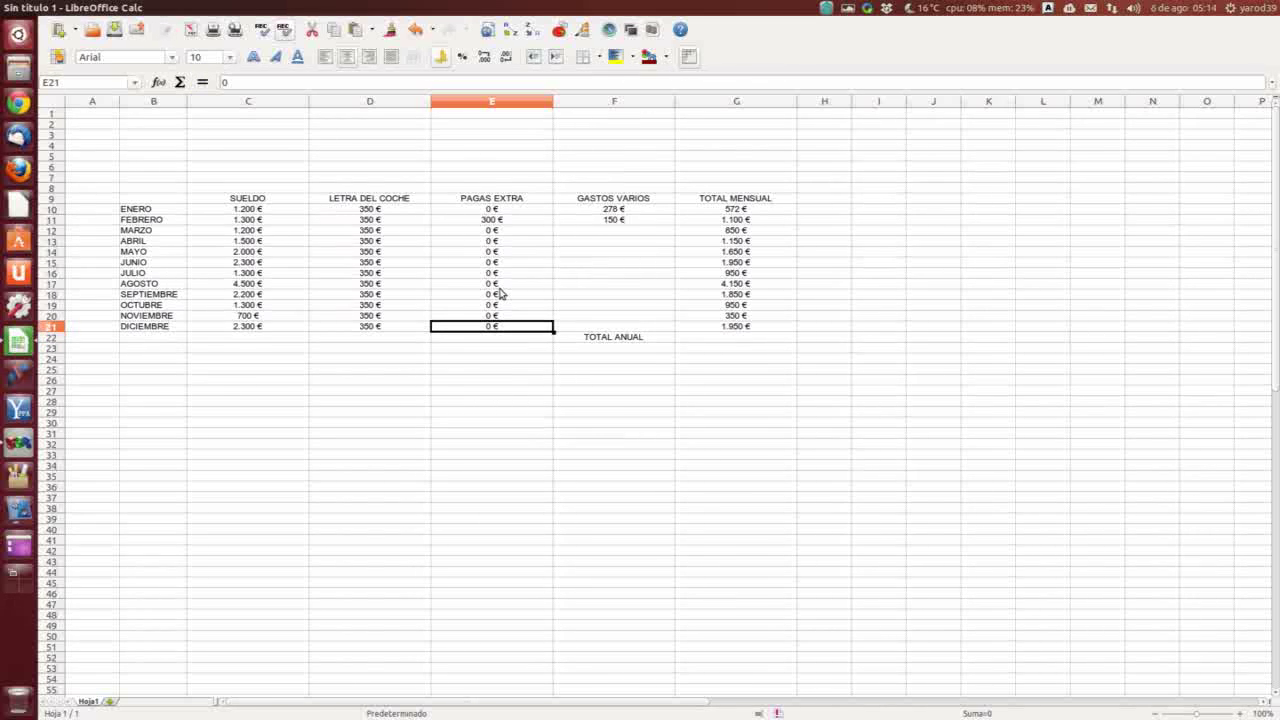
type("1500")
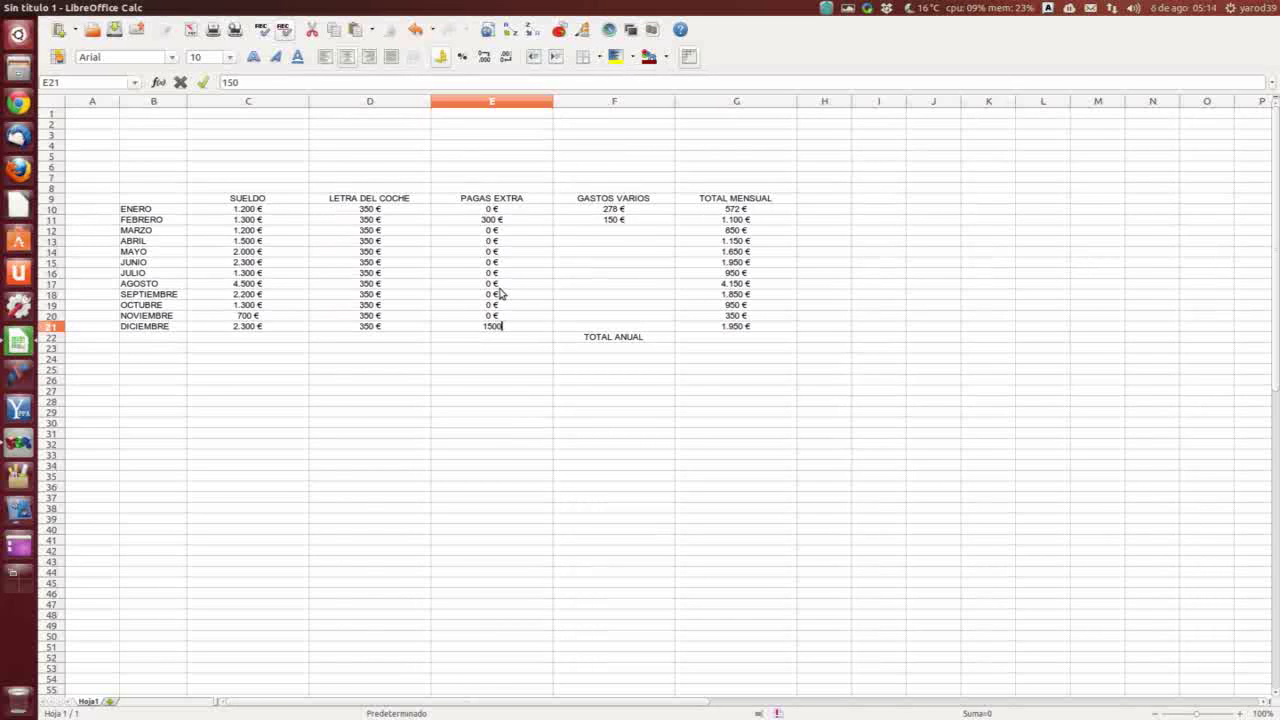
key("Return")
key("Up")
key("Up")
key("Up")
key("Up")
key("Up")
key("Up")
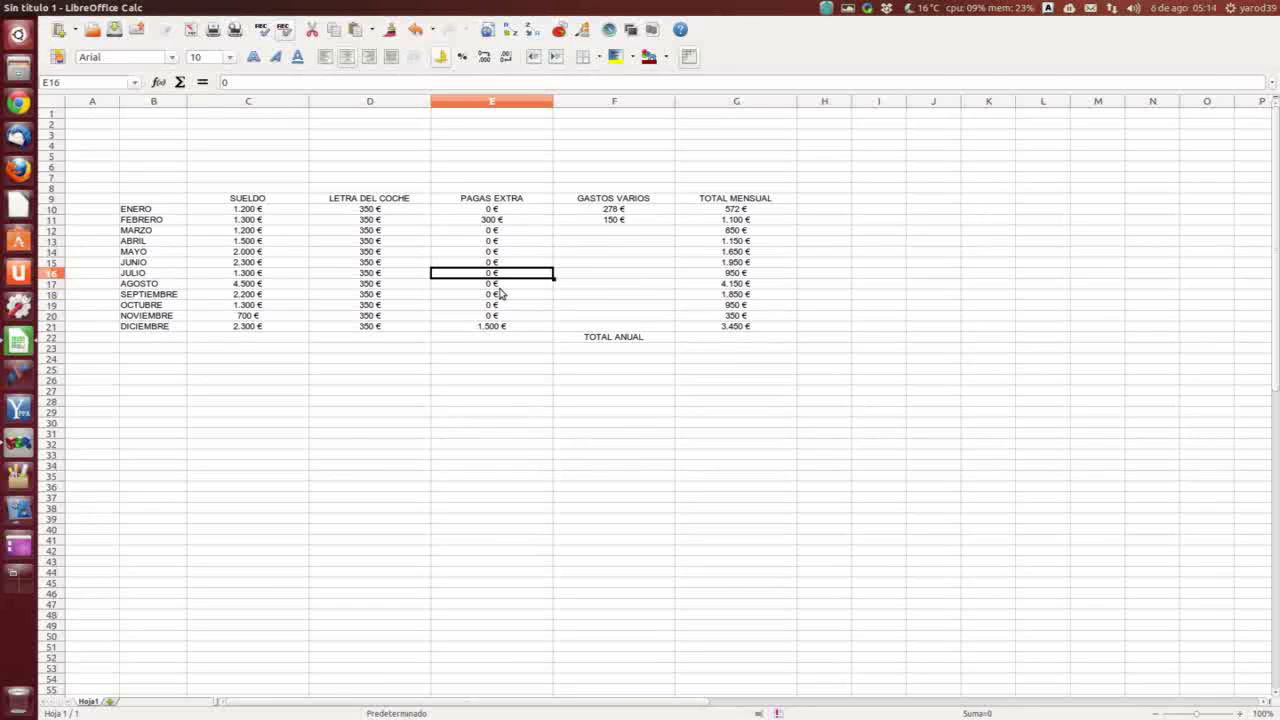
type("1")
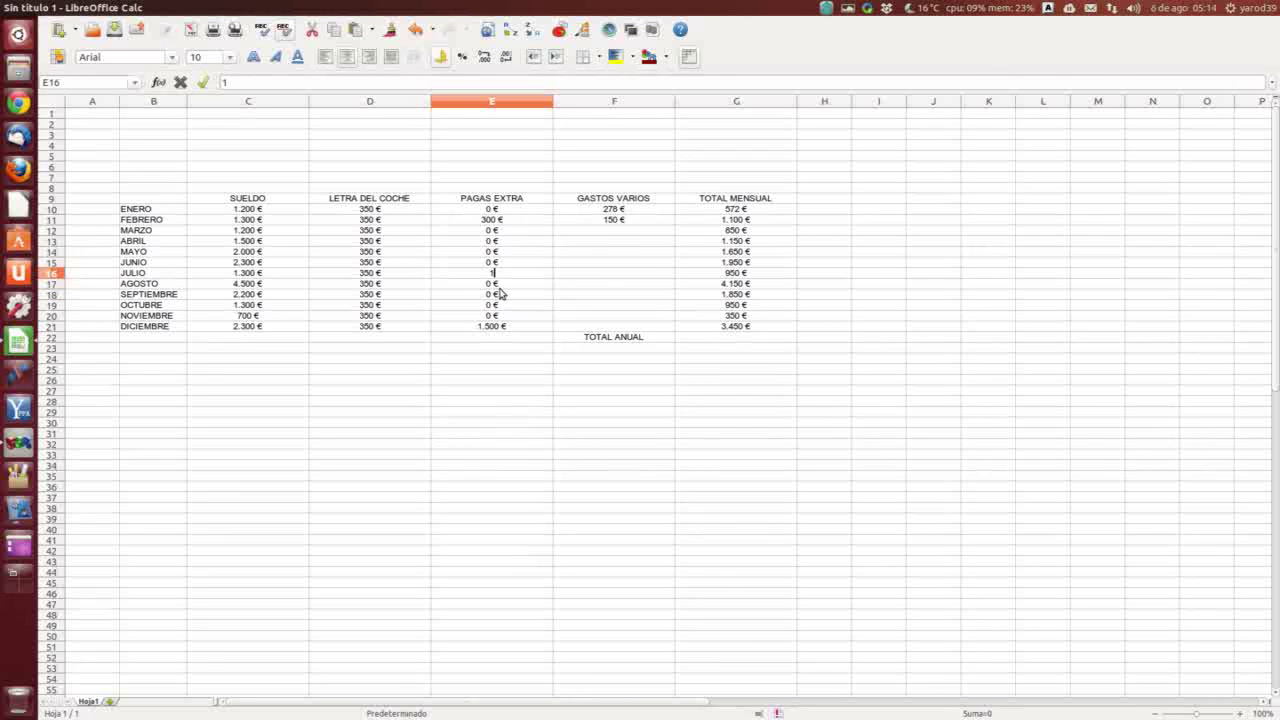
type("500")
key("Return")
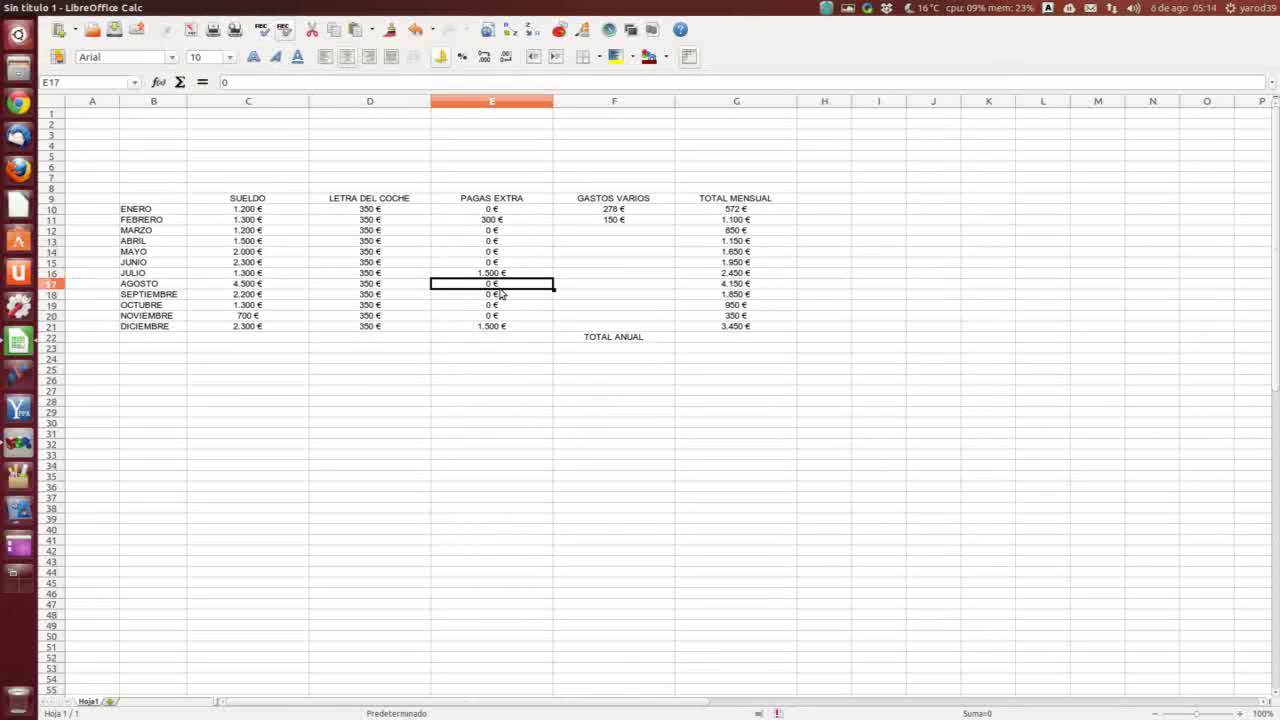
Enter the GASTOS VARIOS values 300 for MARZO, 400 for ABRIL and 1100 for MAYO in cells F12:F14.
key("Right")
key("Up")
key("Up")
key("Up")
key("Up")
key("Up")
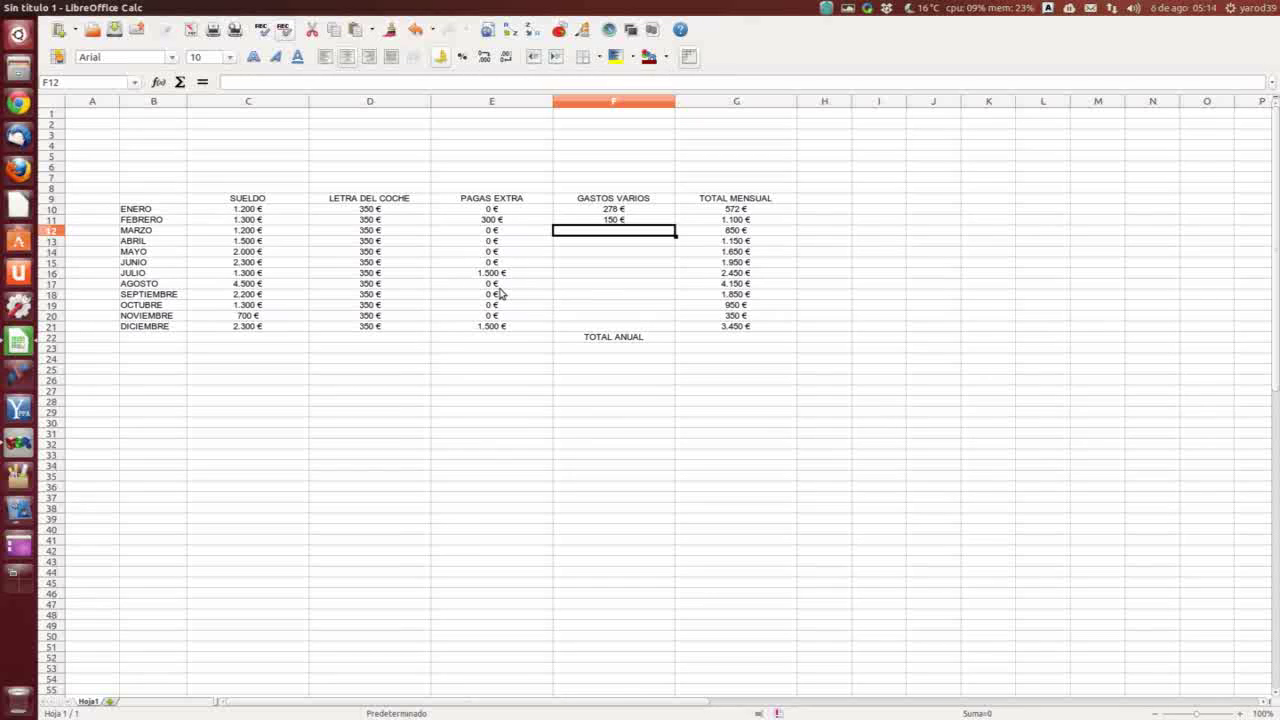
type("300")
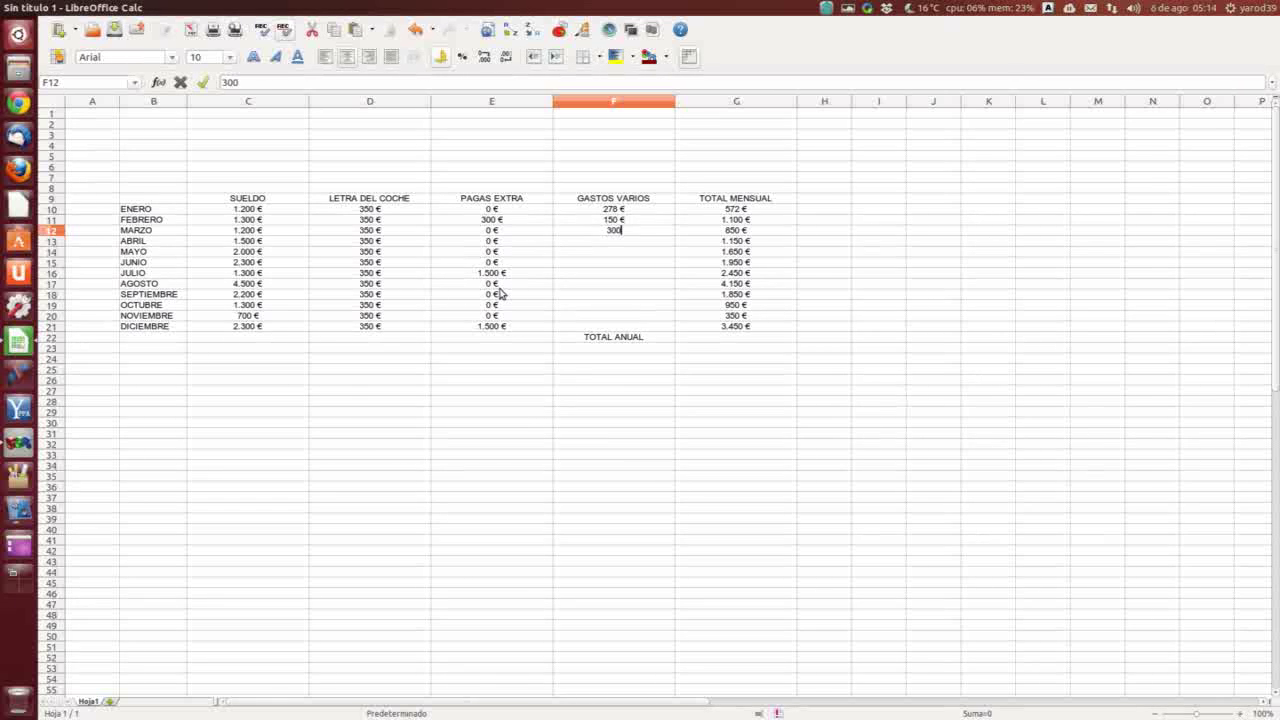
key("Return")
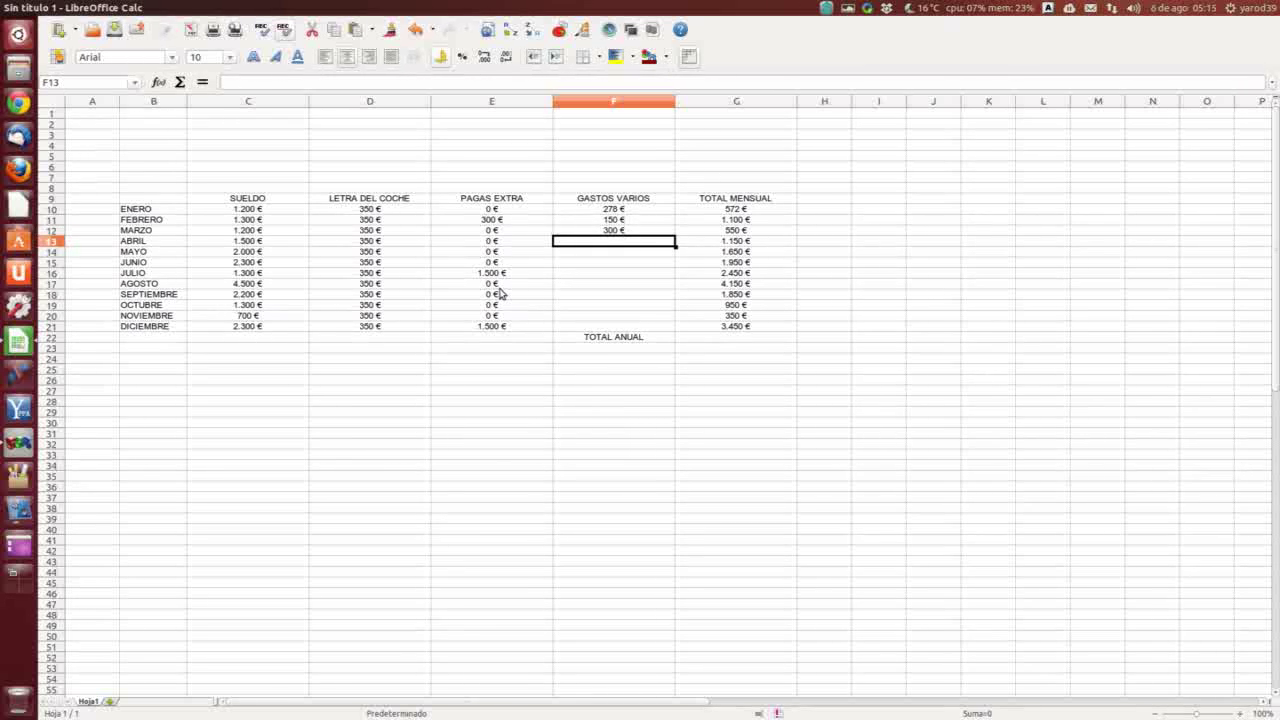
type("400 €")
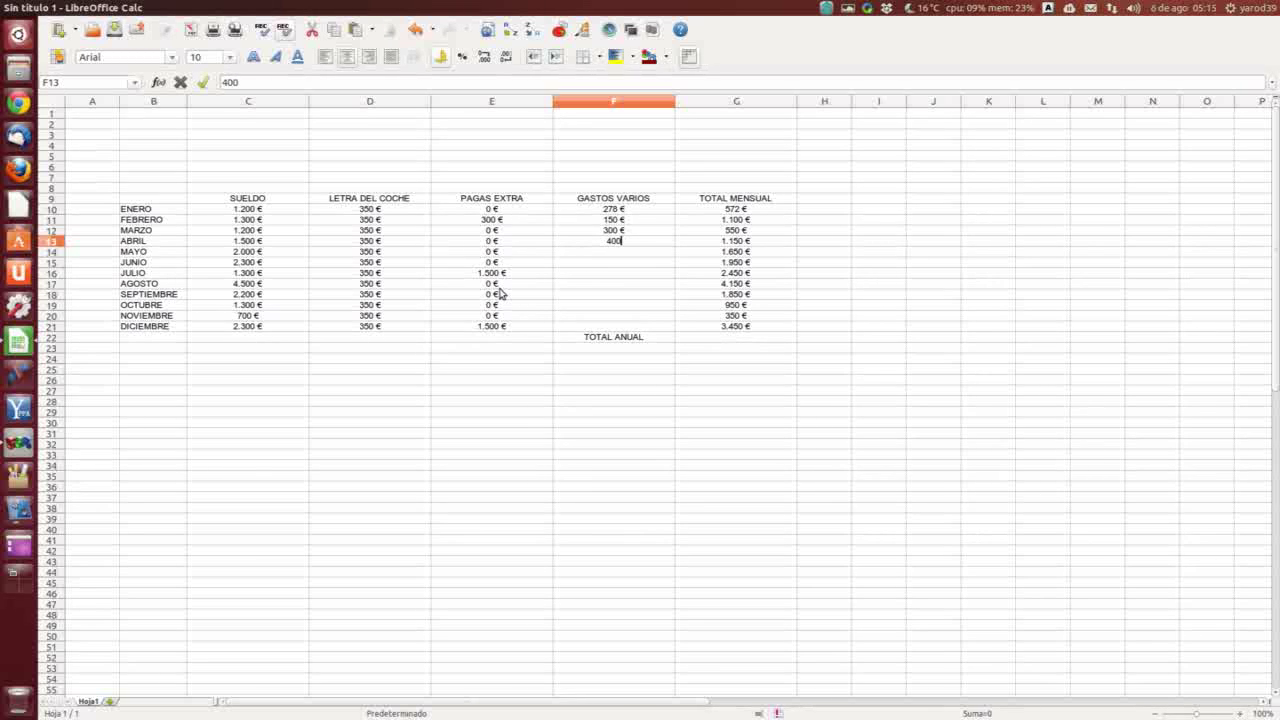
key("Return")
type("1100")
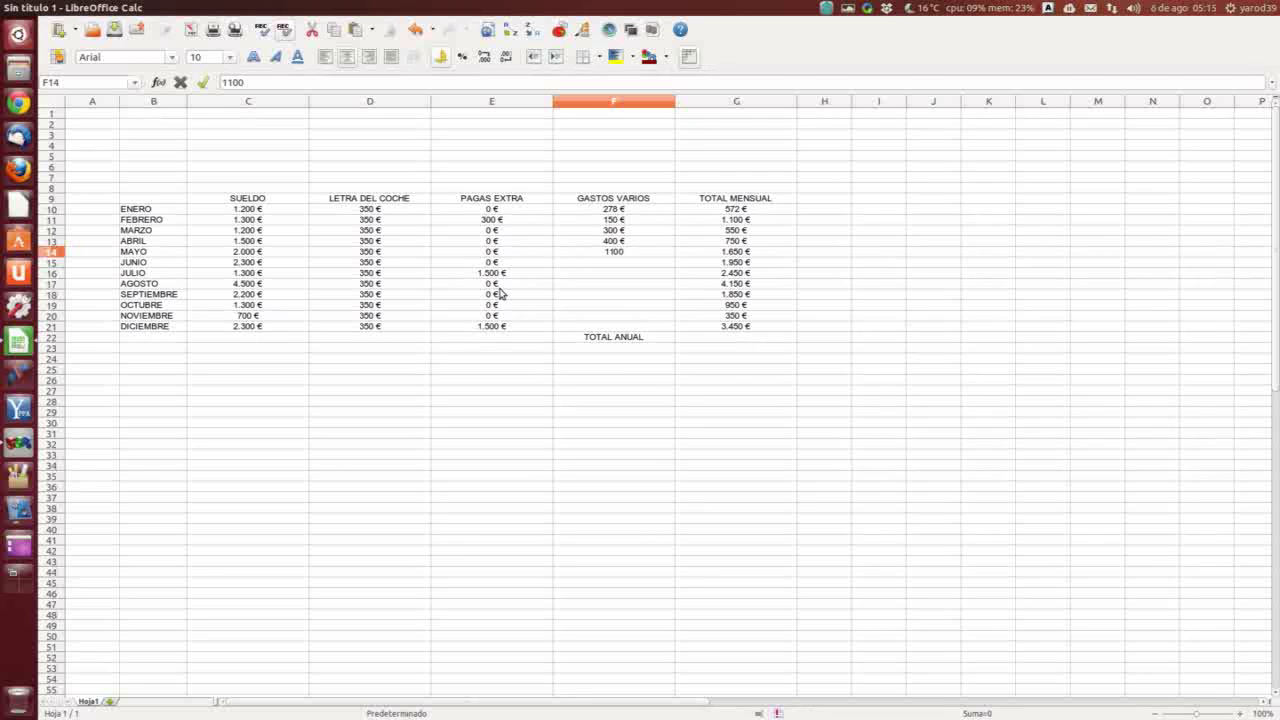
key("Return")
Enter the GASTOS VARIOS values 25 for JUNIO, 450 for JULIO, 0 for AGOSTO and 770 for SEPTIEMBRE in cells F15:F18.
type("25")
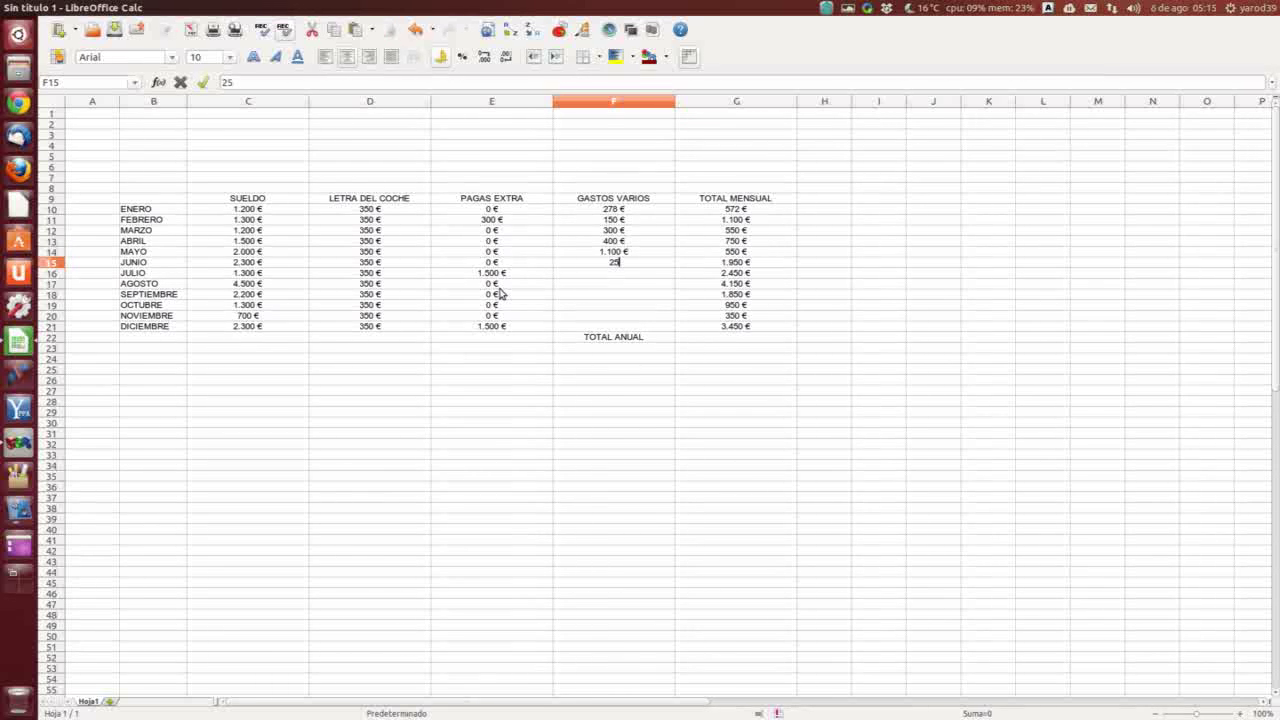
key("Return")
type("450")
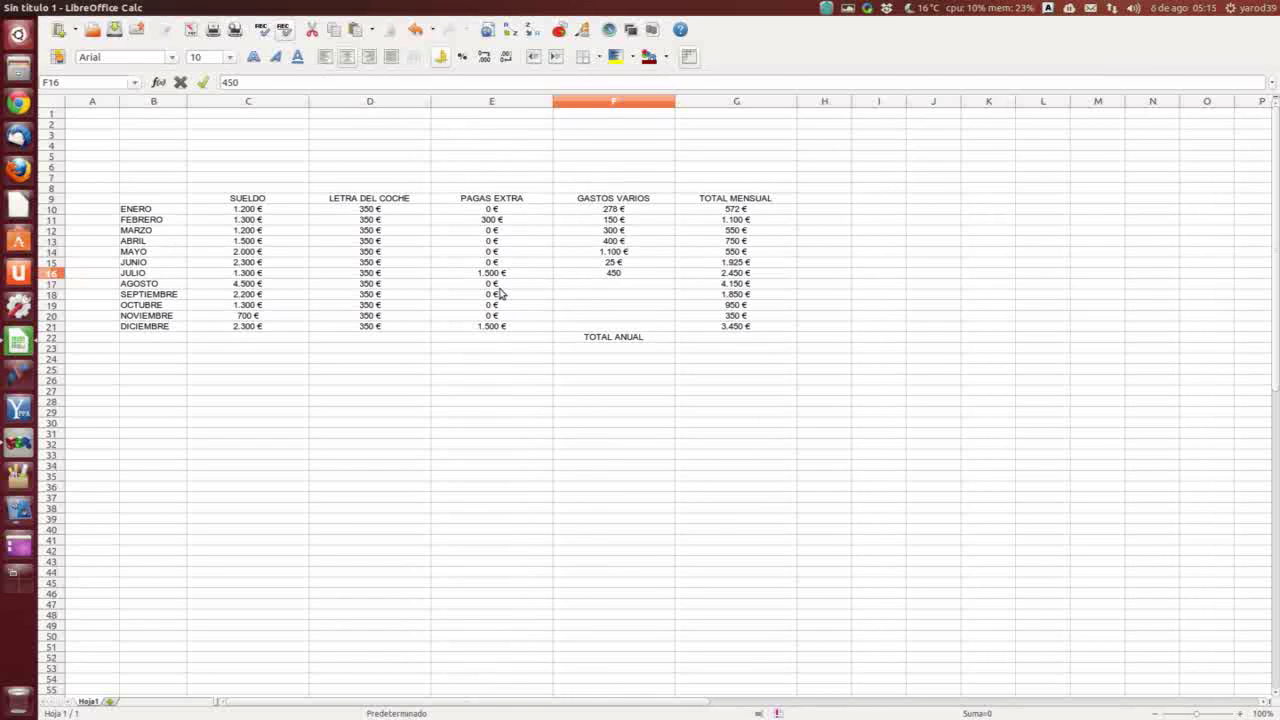
key("Return")
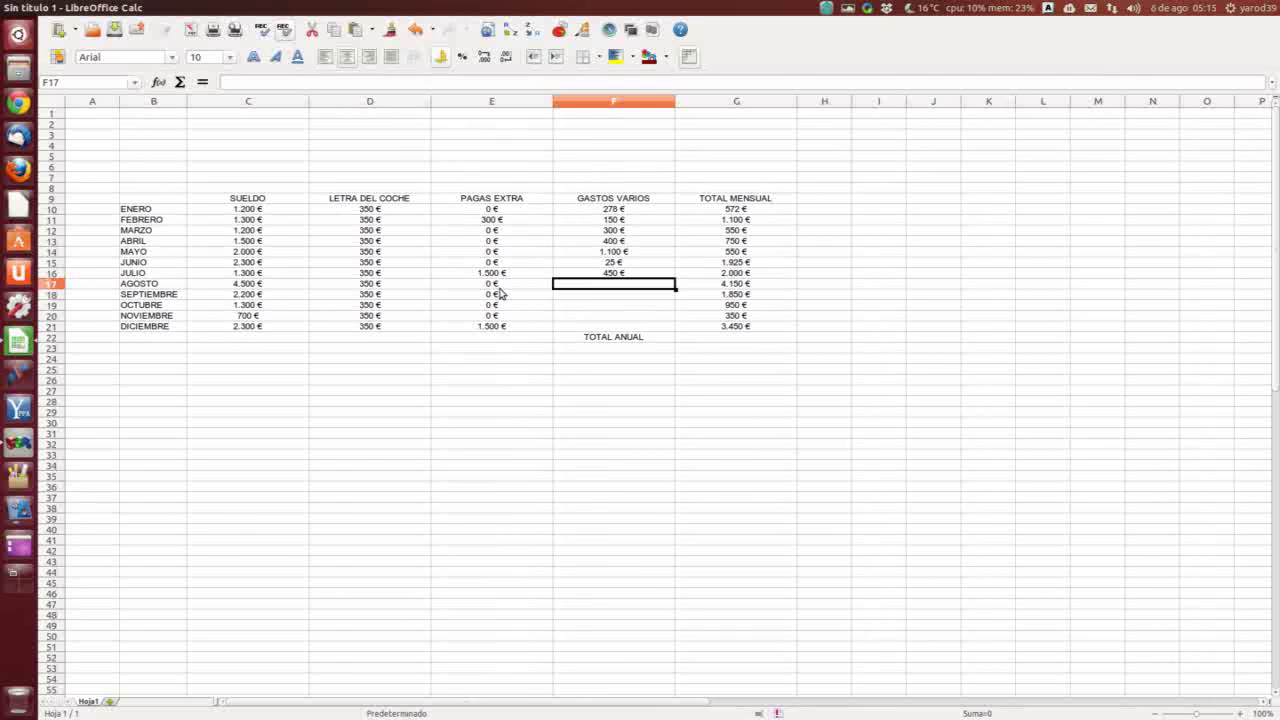
type("0 €")
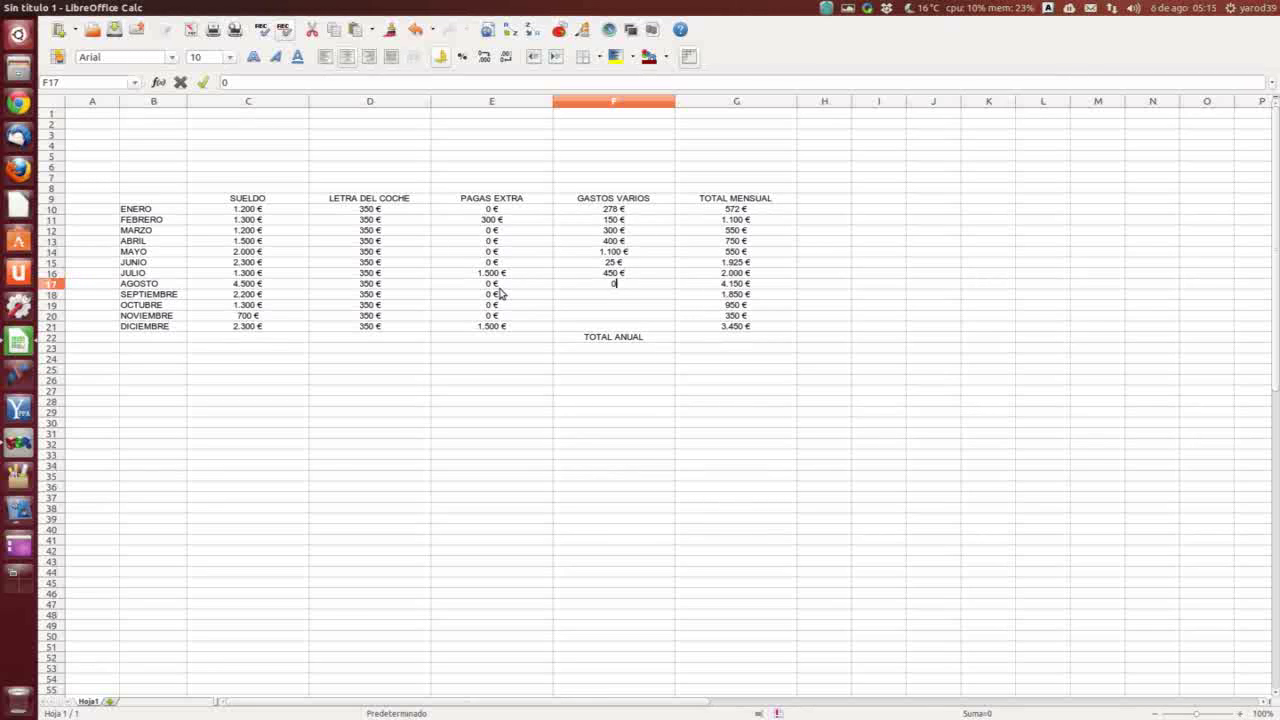
key("Return")
type("770 €")
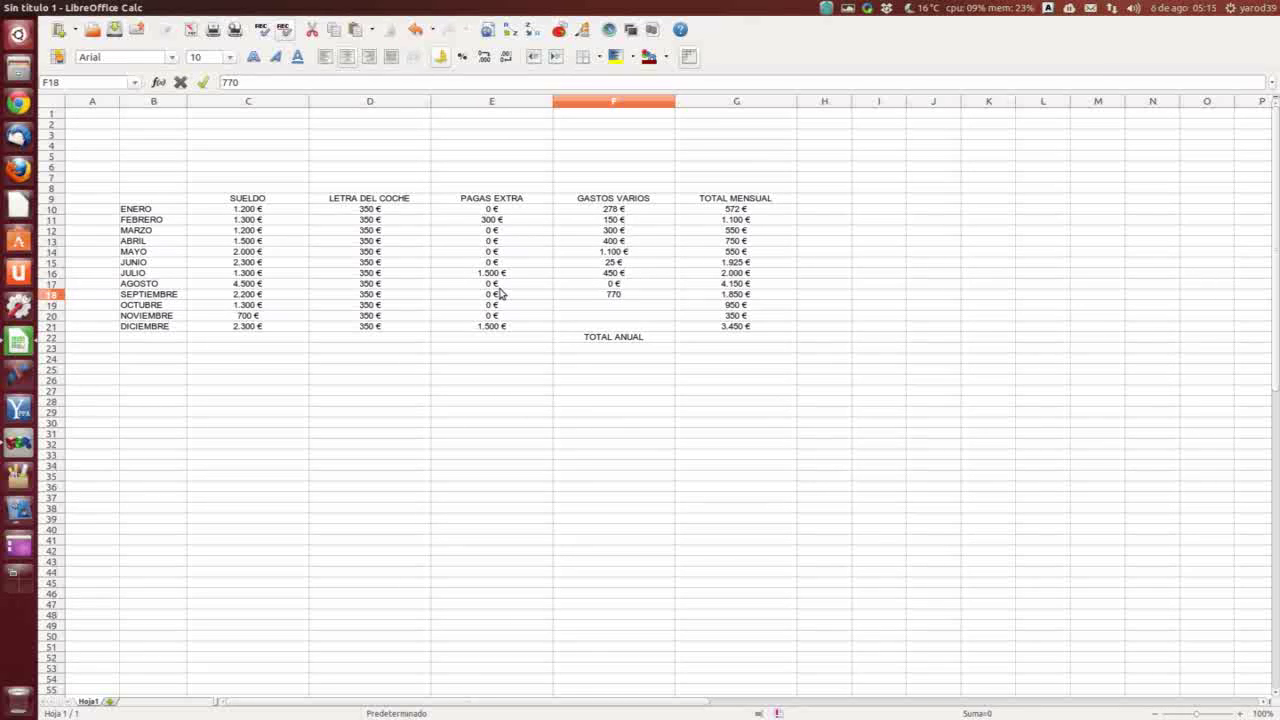
key("Return")
Enter the GASTOS VARIOS values 230 for OCTUBRE, 300 for NOVIEMBRE and 150 for DICIEMBRE in cells F19:F21.
type("230")
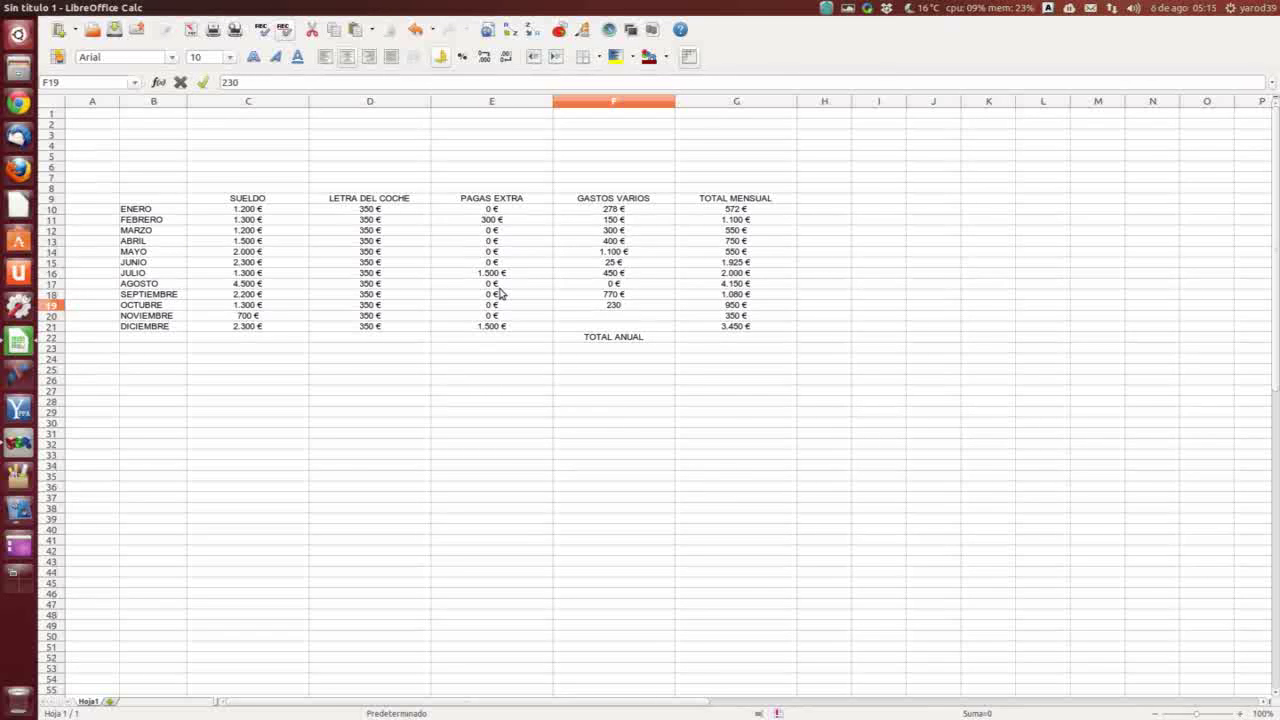
key("Return")
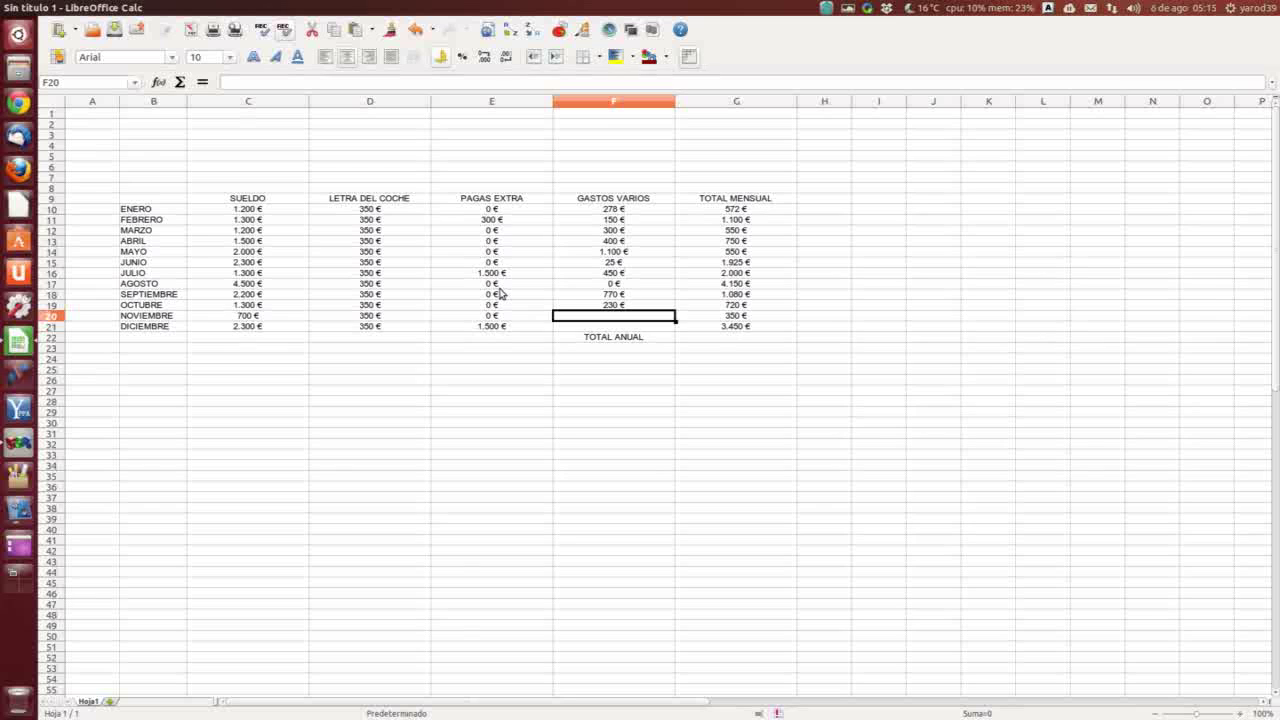
type("300")
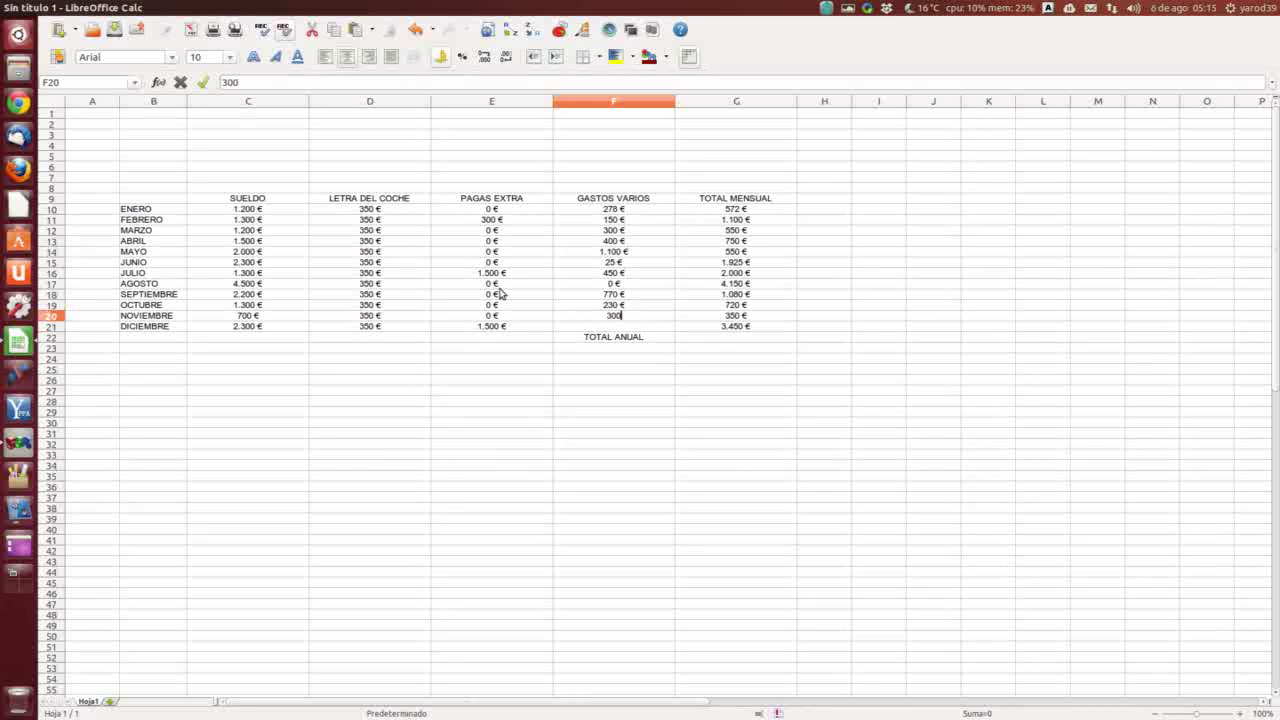
key("Return")
type("150")
key("Return")
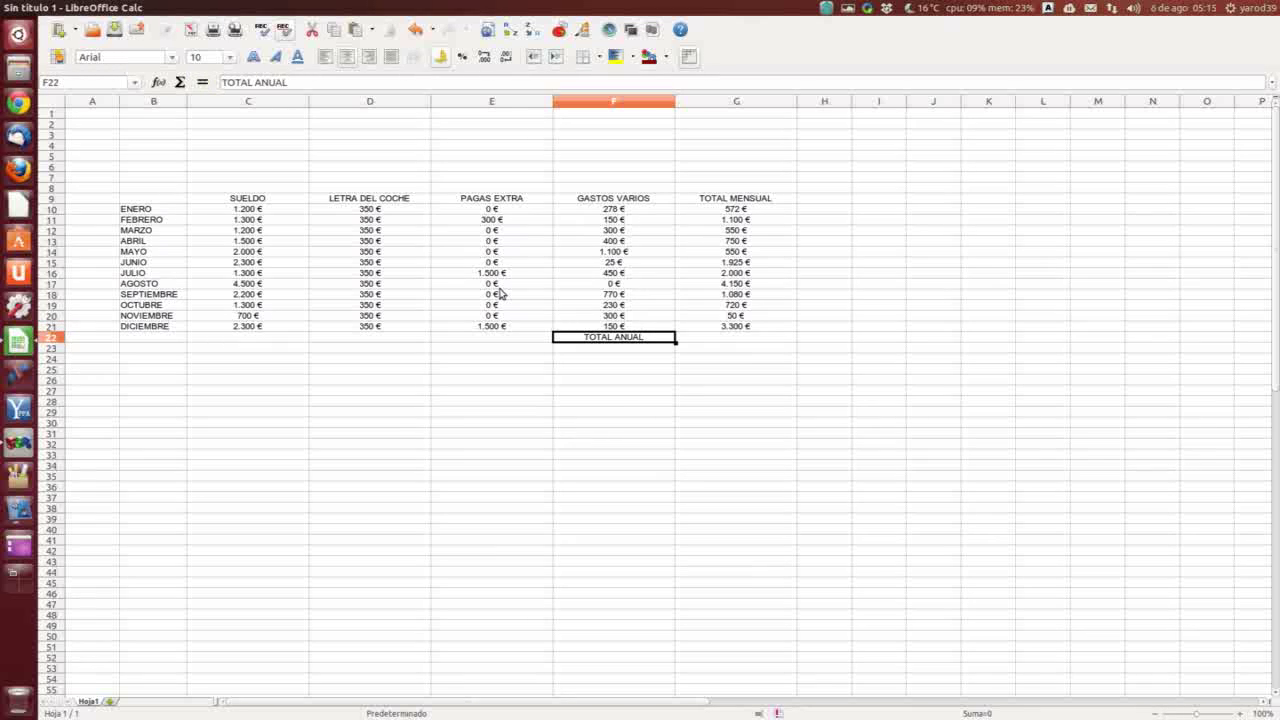
Calculate the TOTAL ANUAL in cell G22 by summing the TOTAL MENSUAL values with =SUMA(G10:G21).
key("Right")
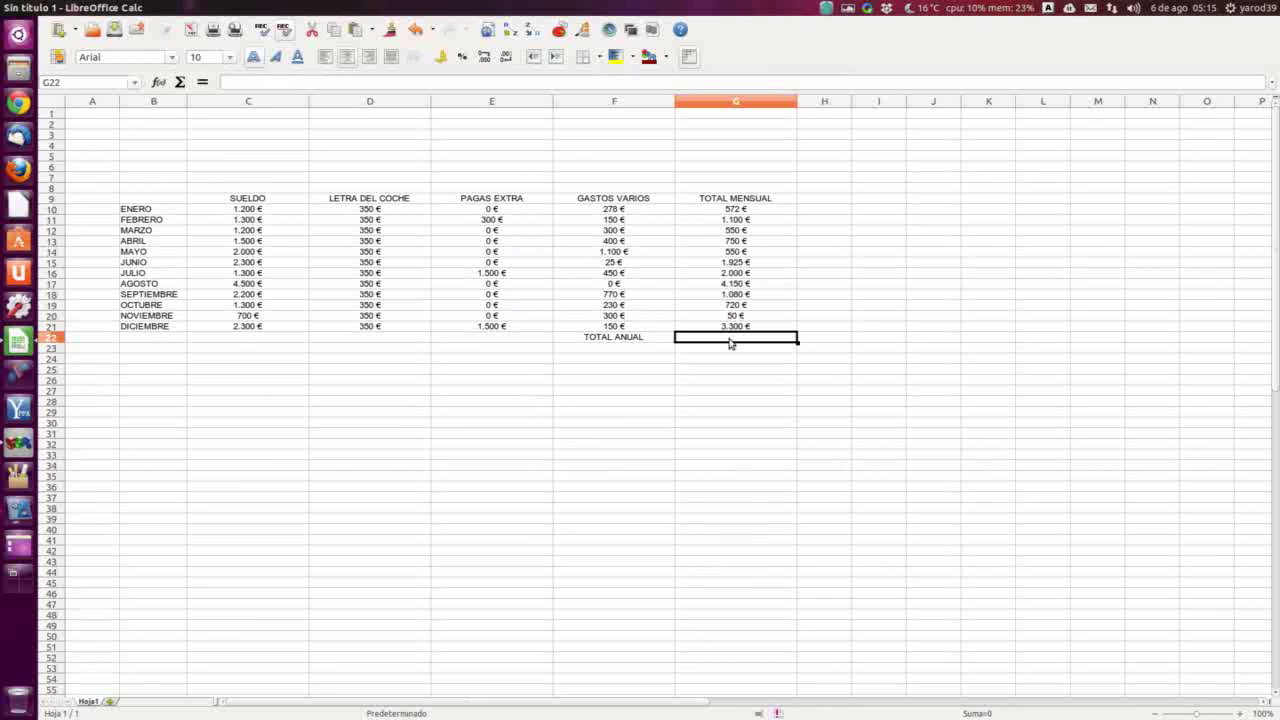
left_click(734, 213)
left_click_drag(734, 215, 736, 327)
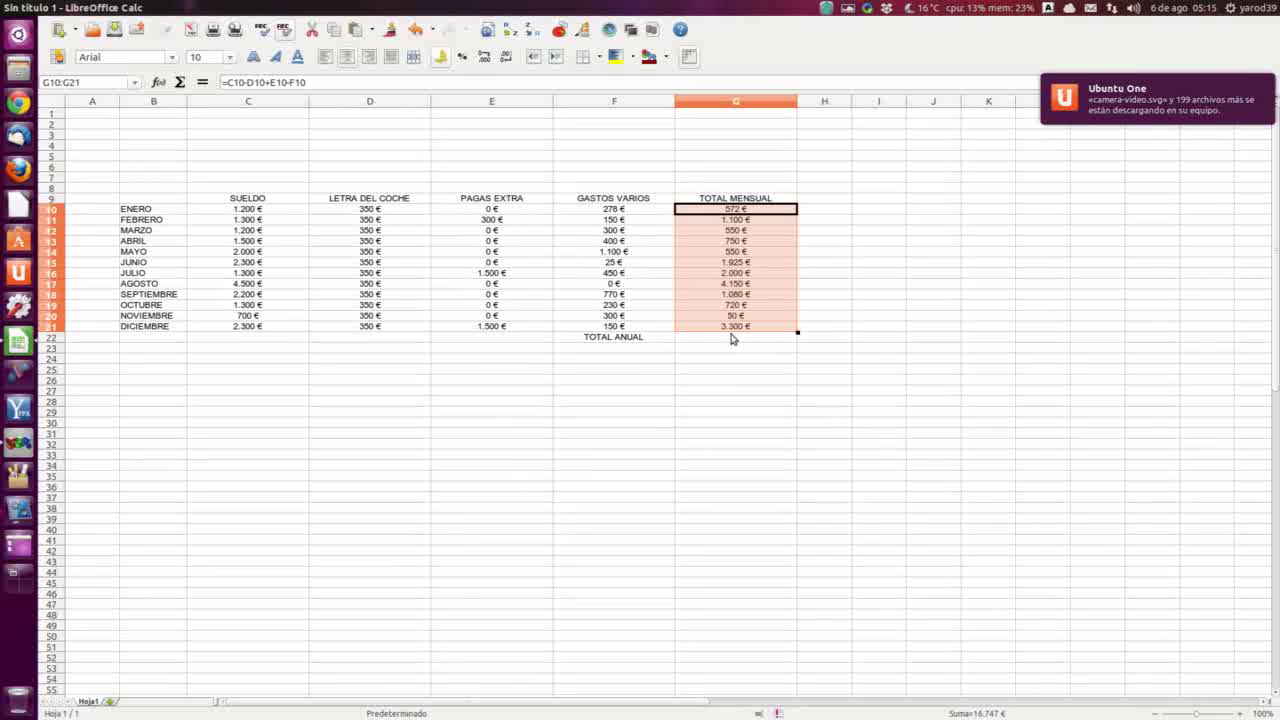
left_click(731, 338)
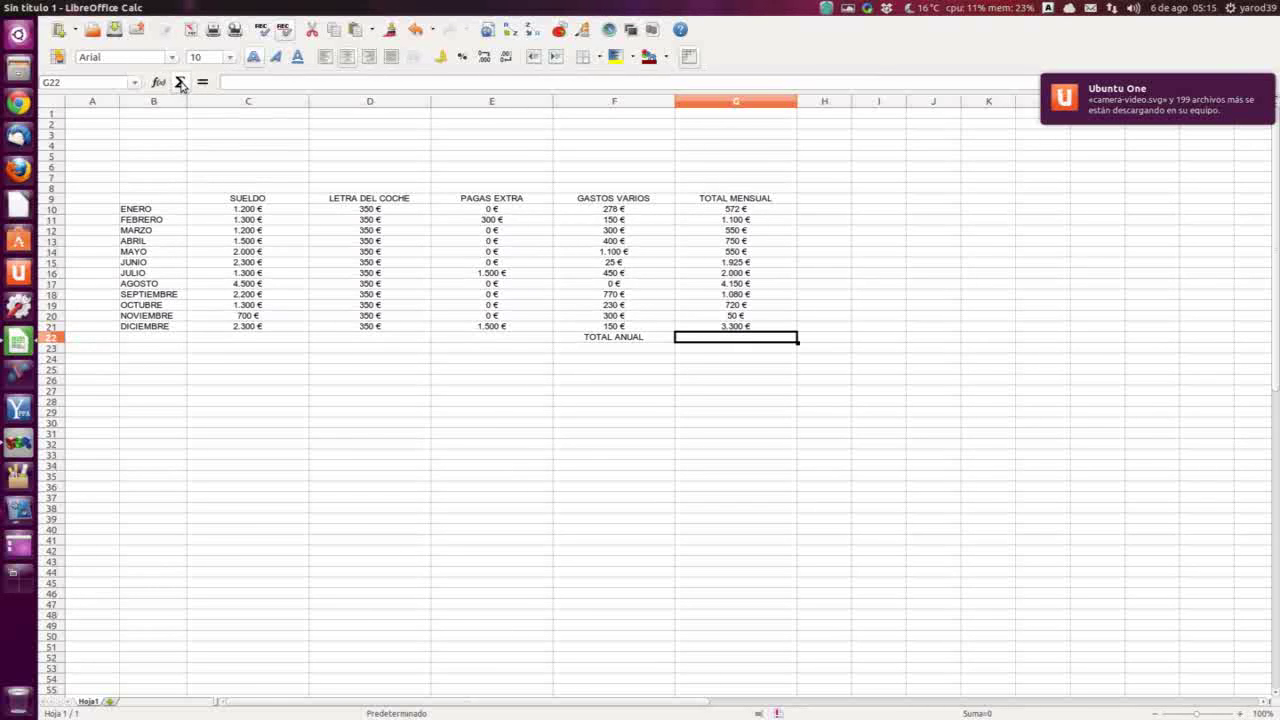
left_click(181, 83)
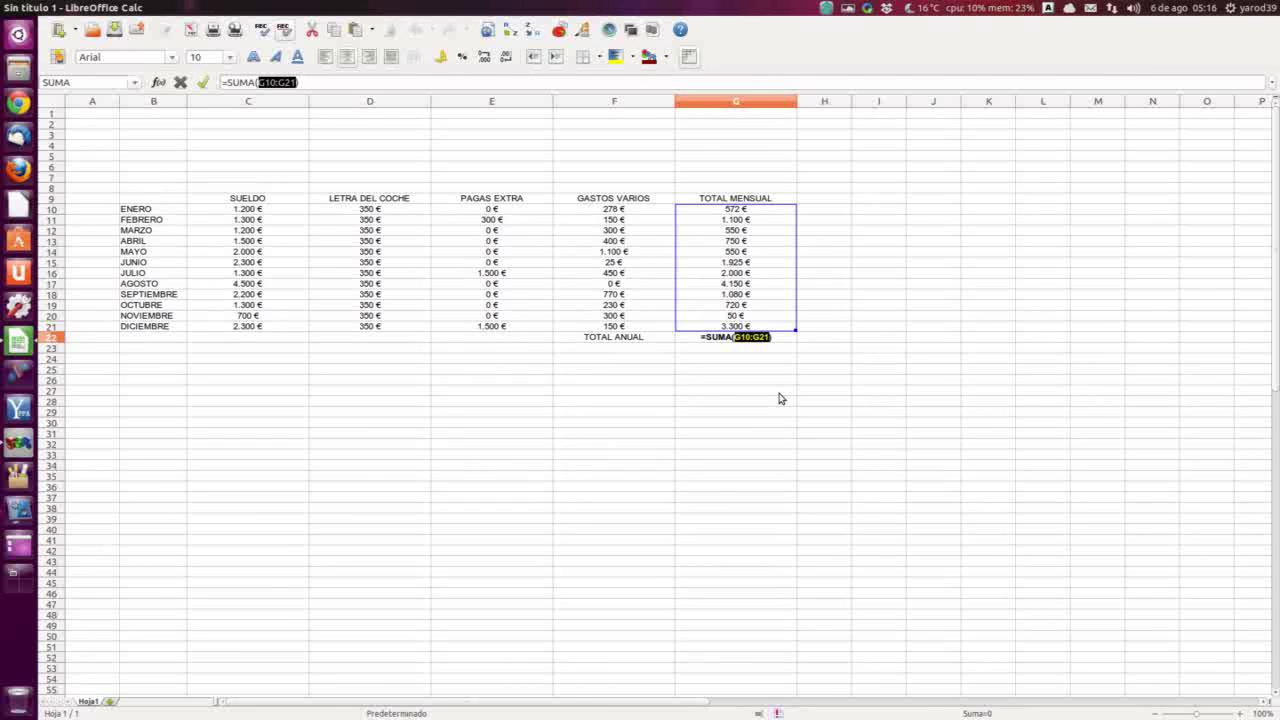
key("Return")
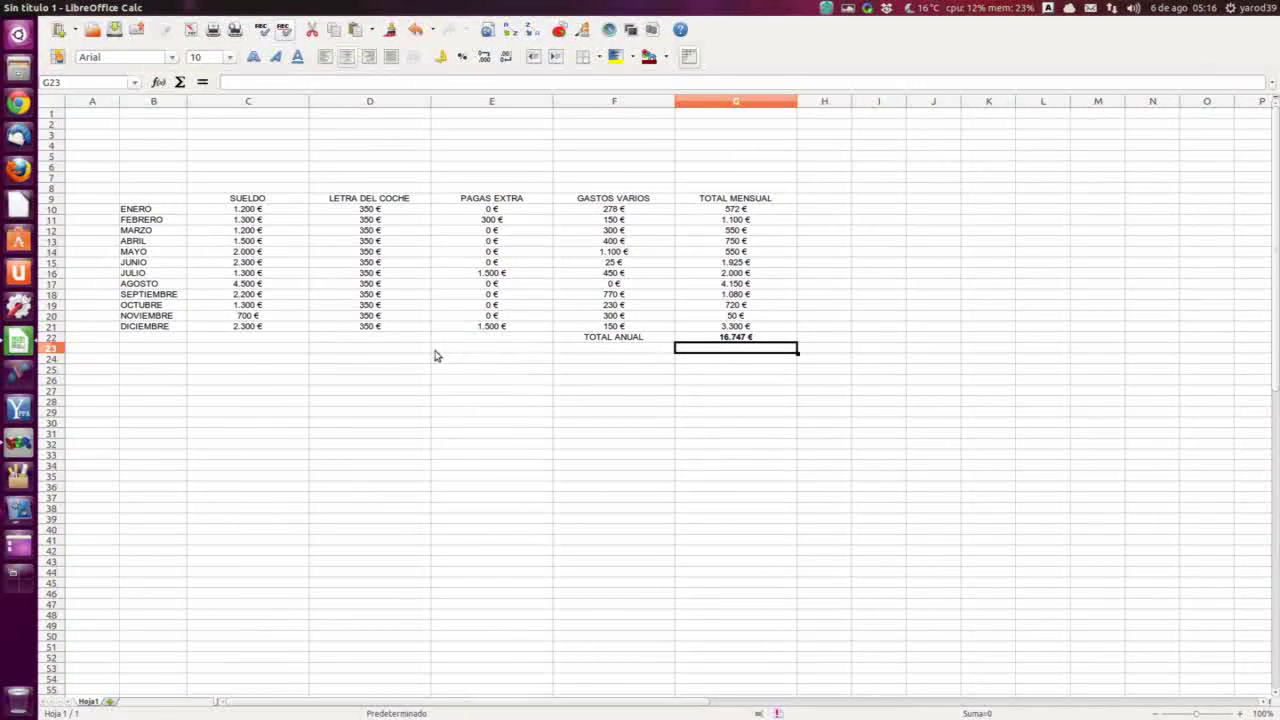
Hide the sheet's gridlines to view the table without them, and turn them back on.
left_click(376, 361)
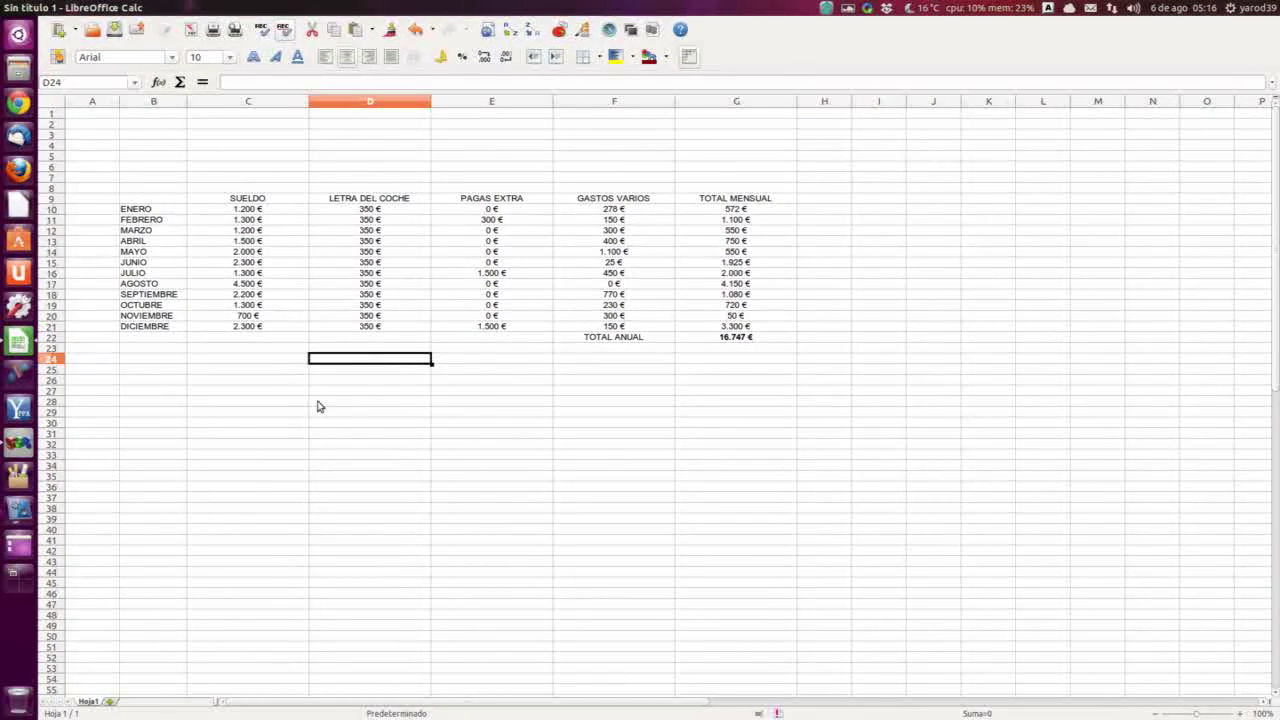
left_click(688, 58)
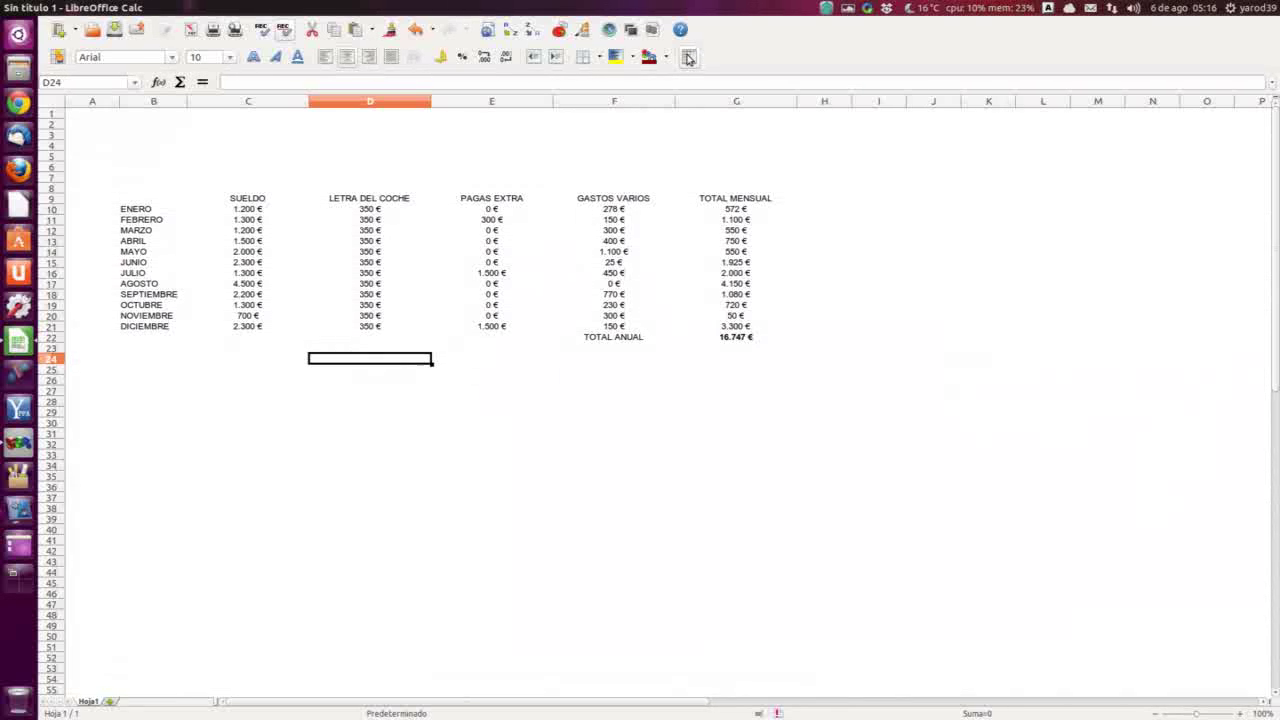
left_click(186, 415)
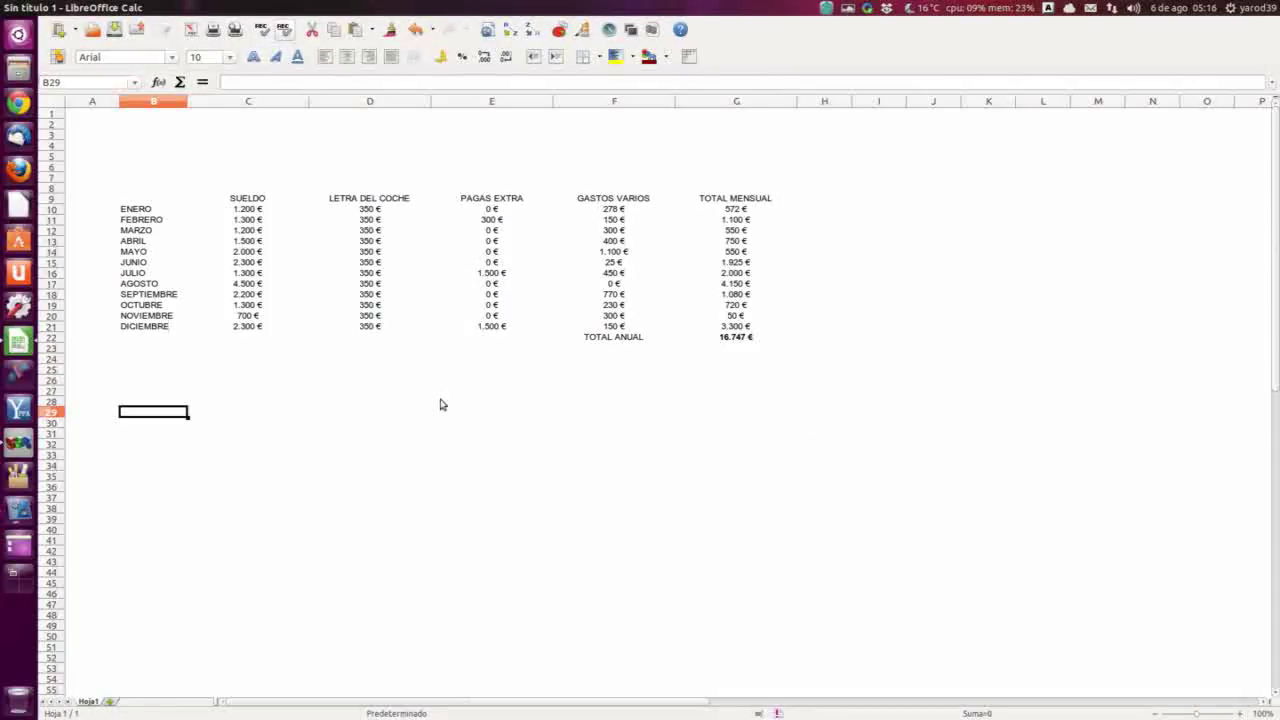
left_click(690, 58)
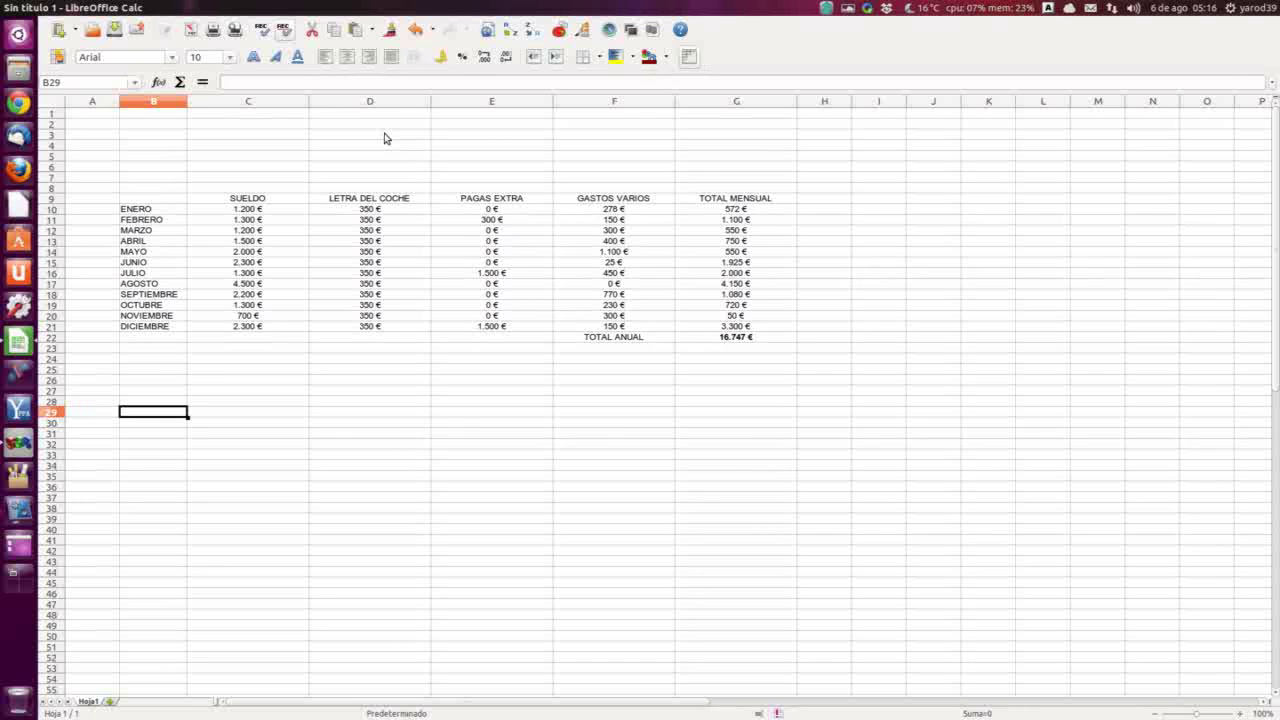
Review ENERO's TOTAL MENSUAL formula in G10, the monthly totals in G10:G21 and the TOTAL ANUAL formula in G22.
left_click(700, 209)
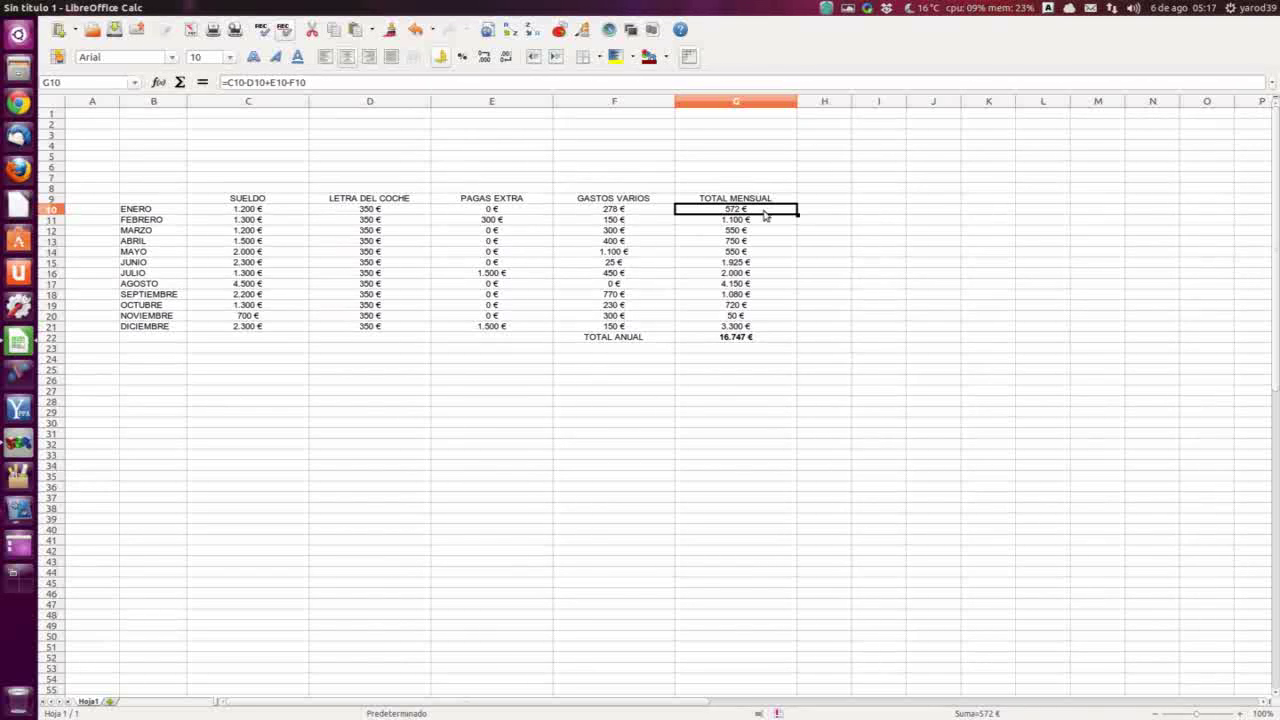
left_click(768, 338)
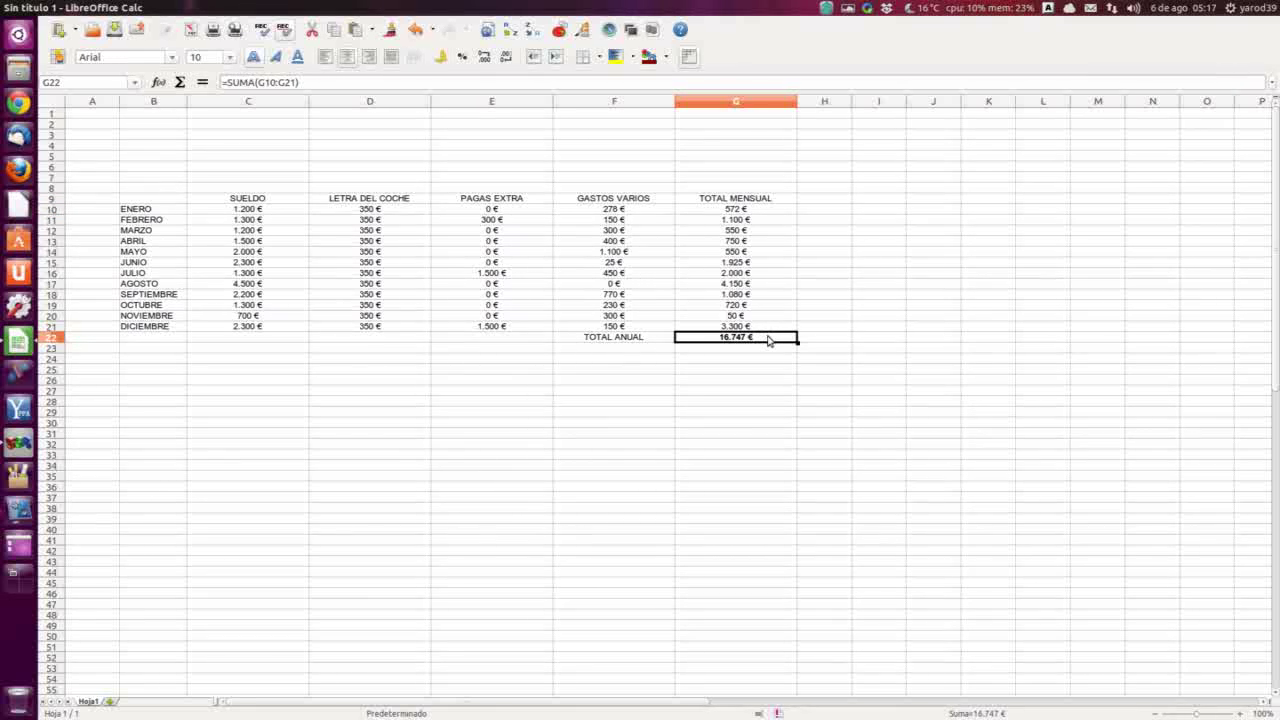
left_click_drag(766, 207, 765, 330)
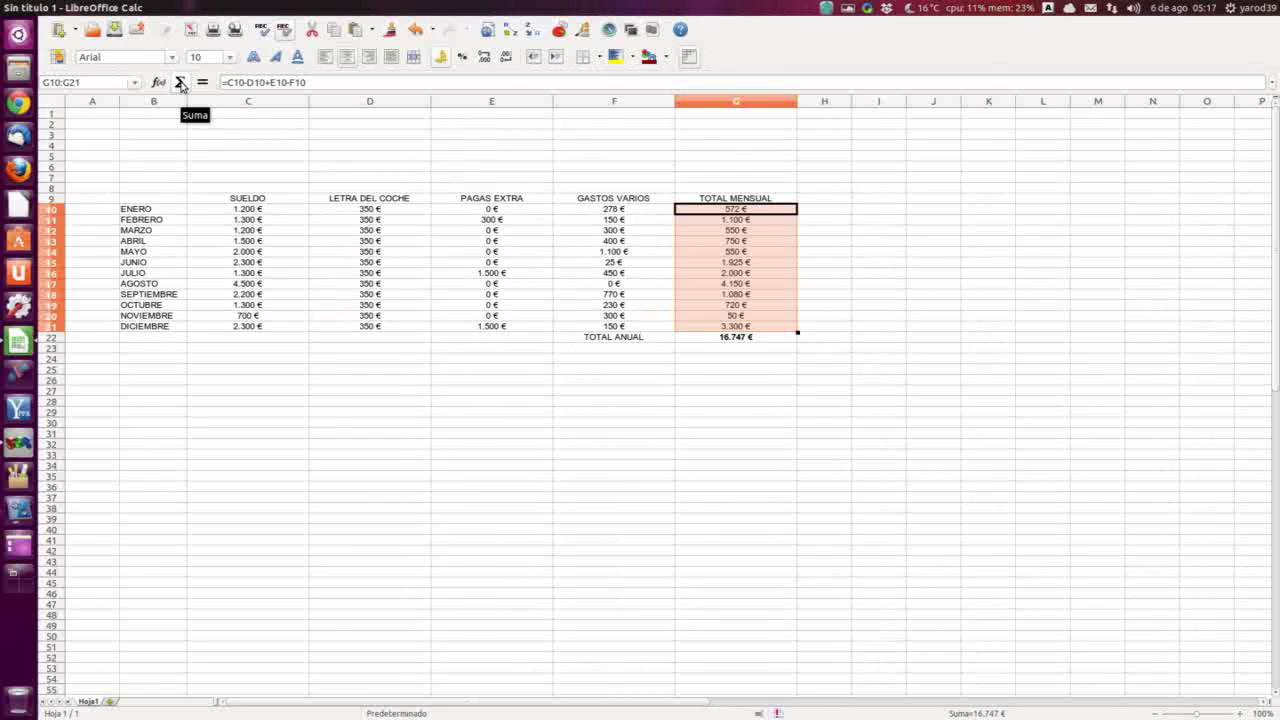
left_click(704, 340)
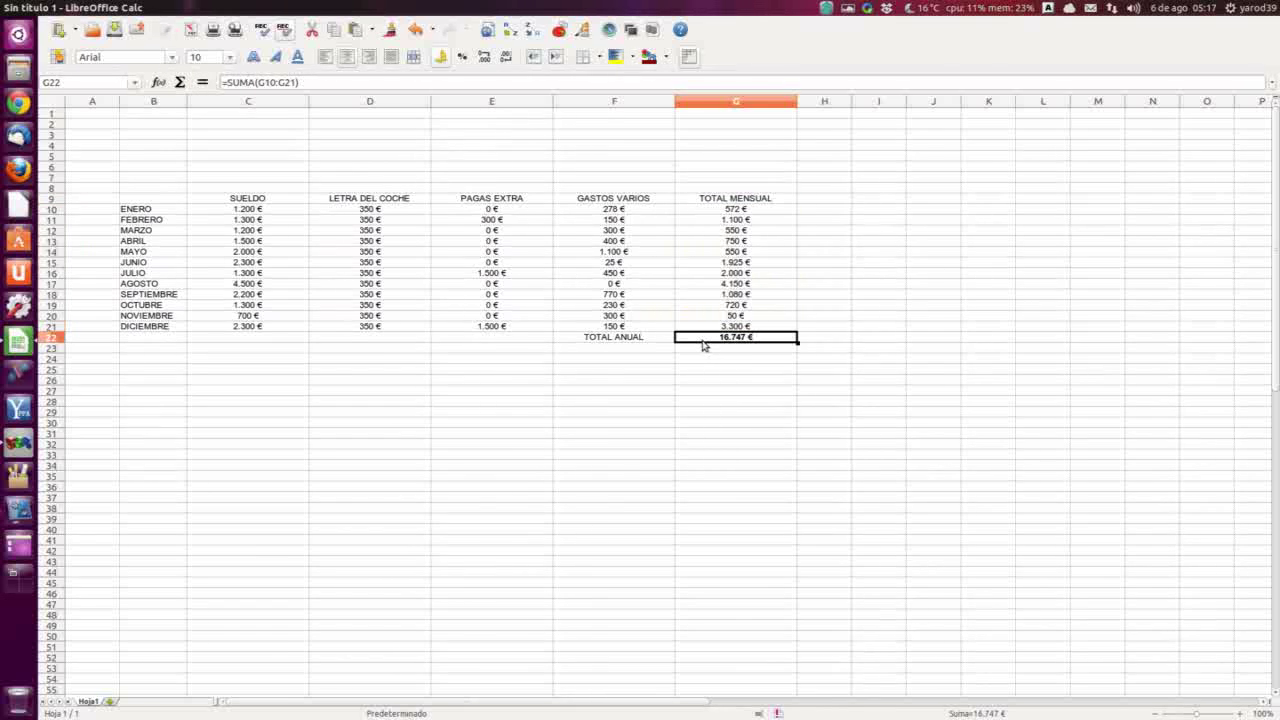
left_click(662, 404)
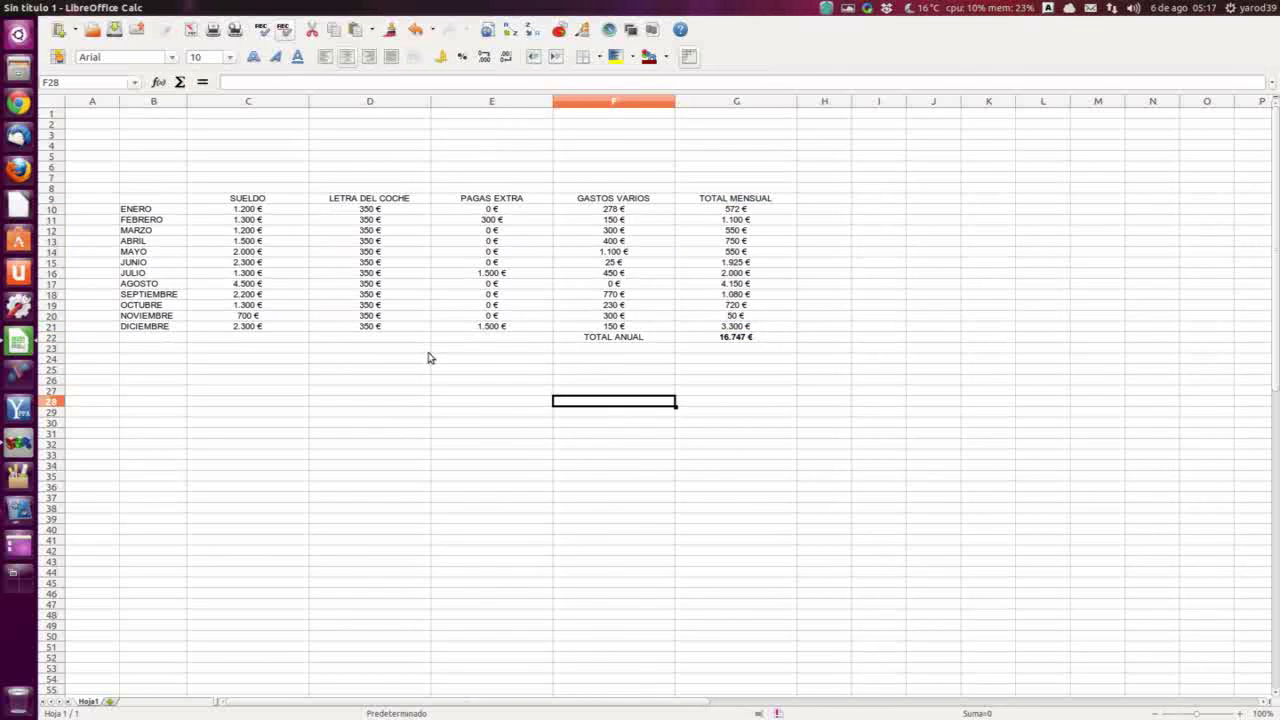